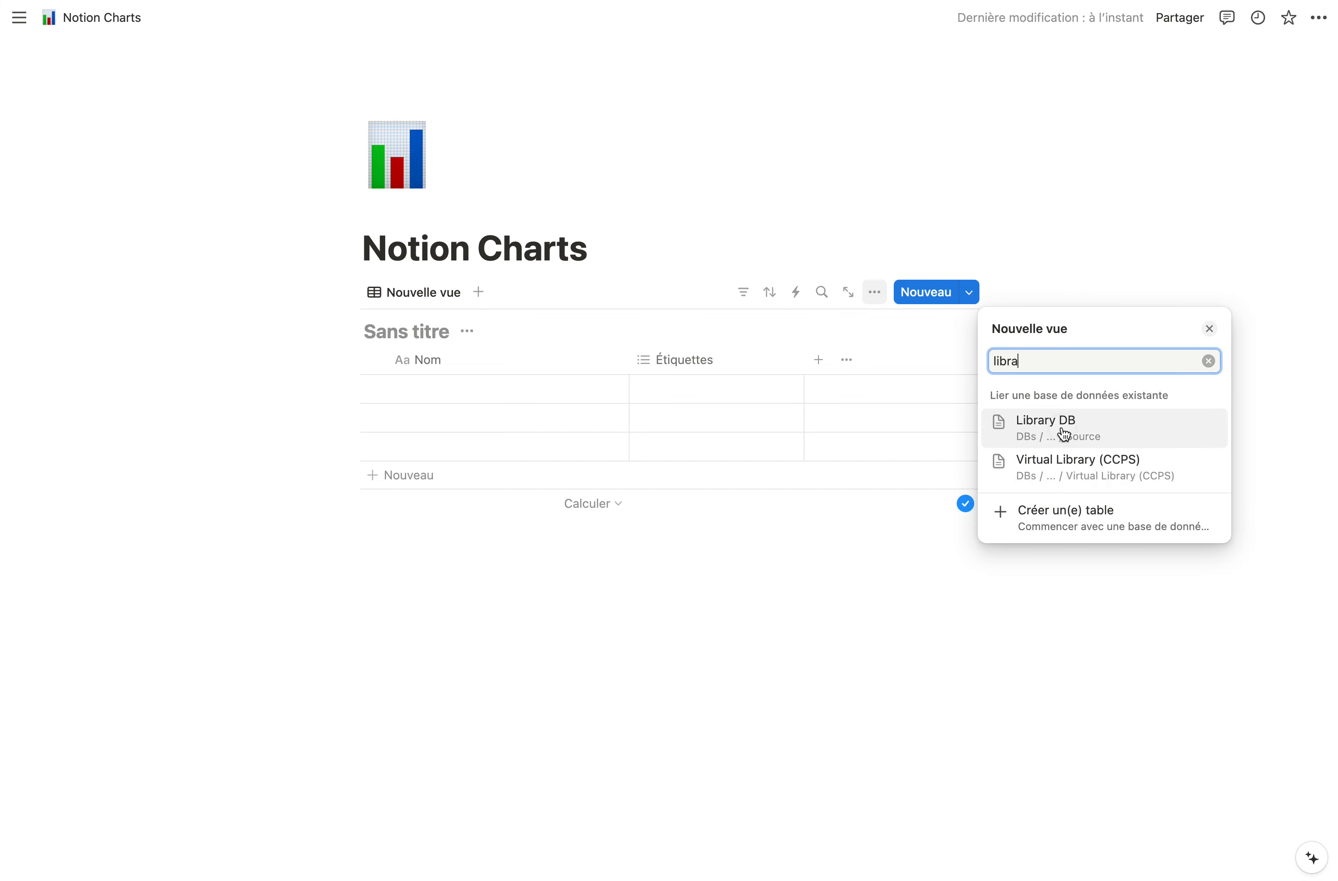
Link the new inline view to the Library DB database, using its existing Books view.
left_click(1063, 430)
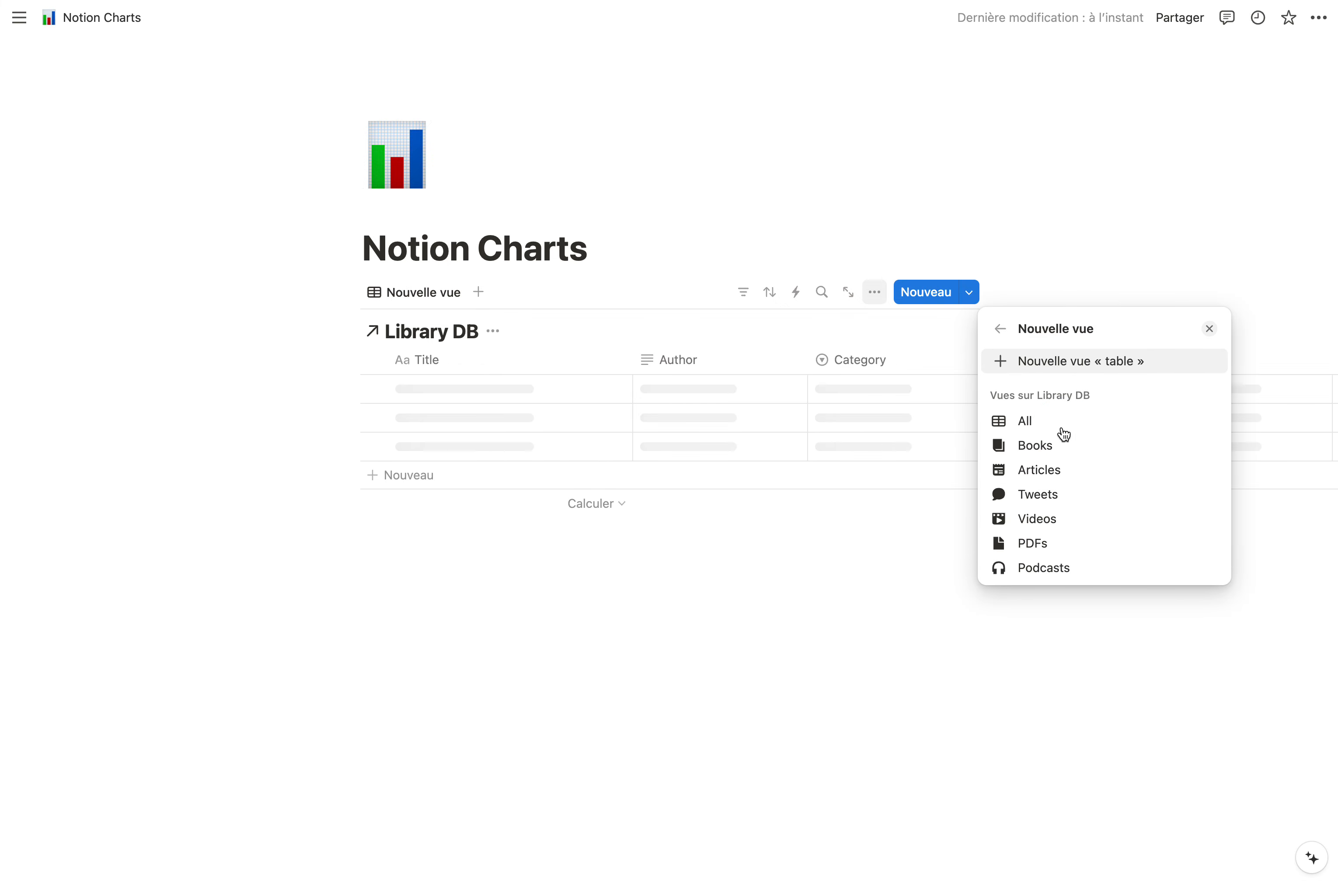
left_click(263, 502)
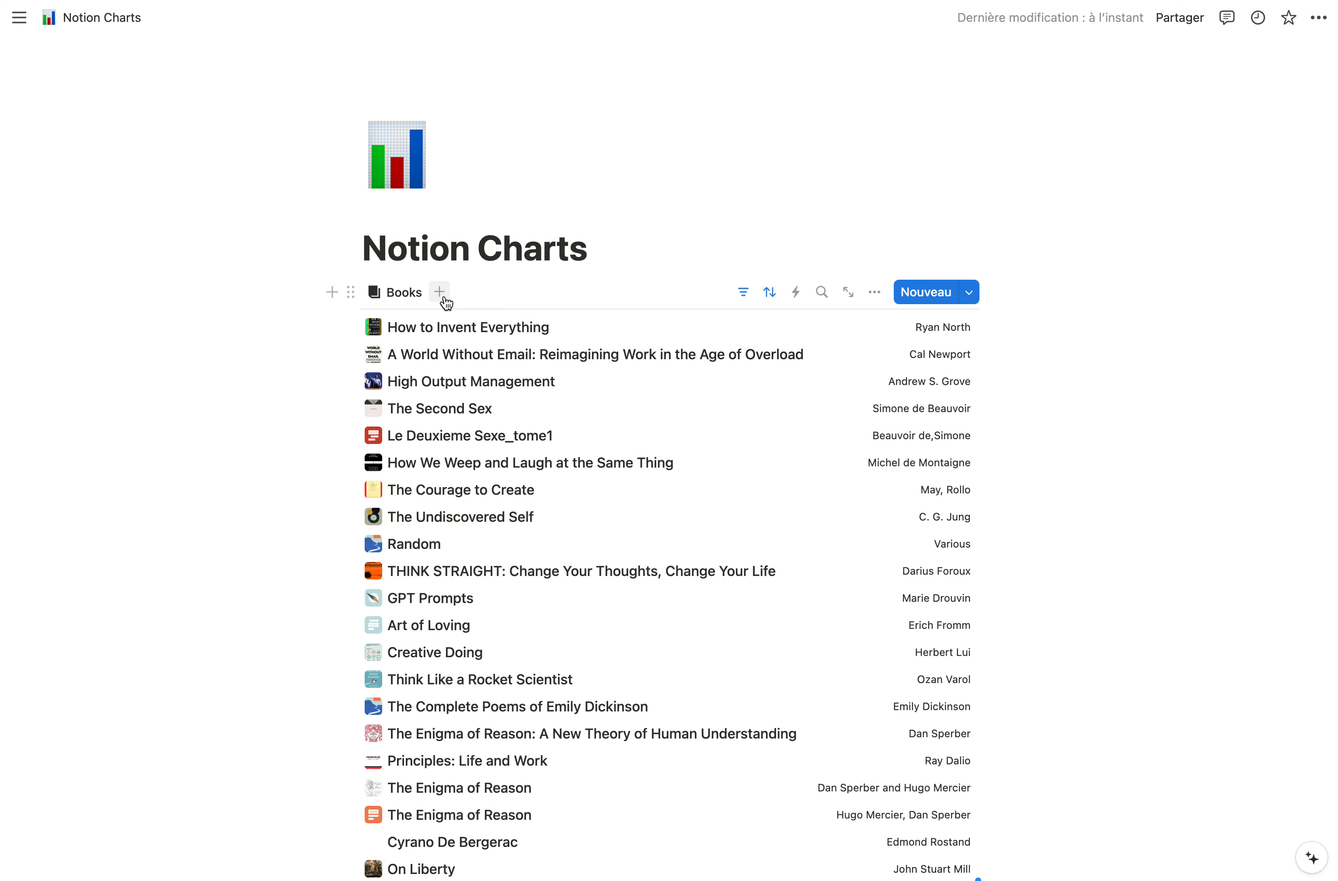
Add a chart (Graphique) view beside the Books view, with Library DB as its data source.
left_click(439, 292)
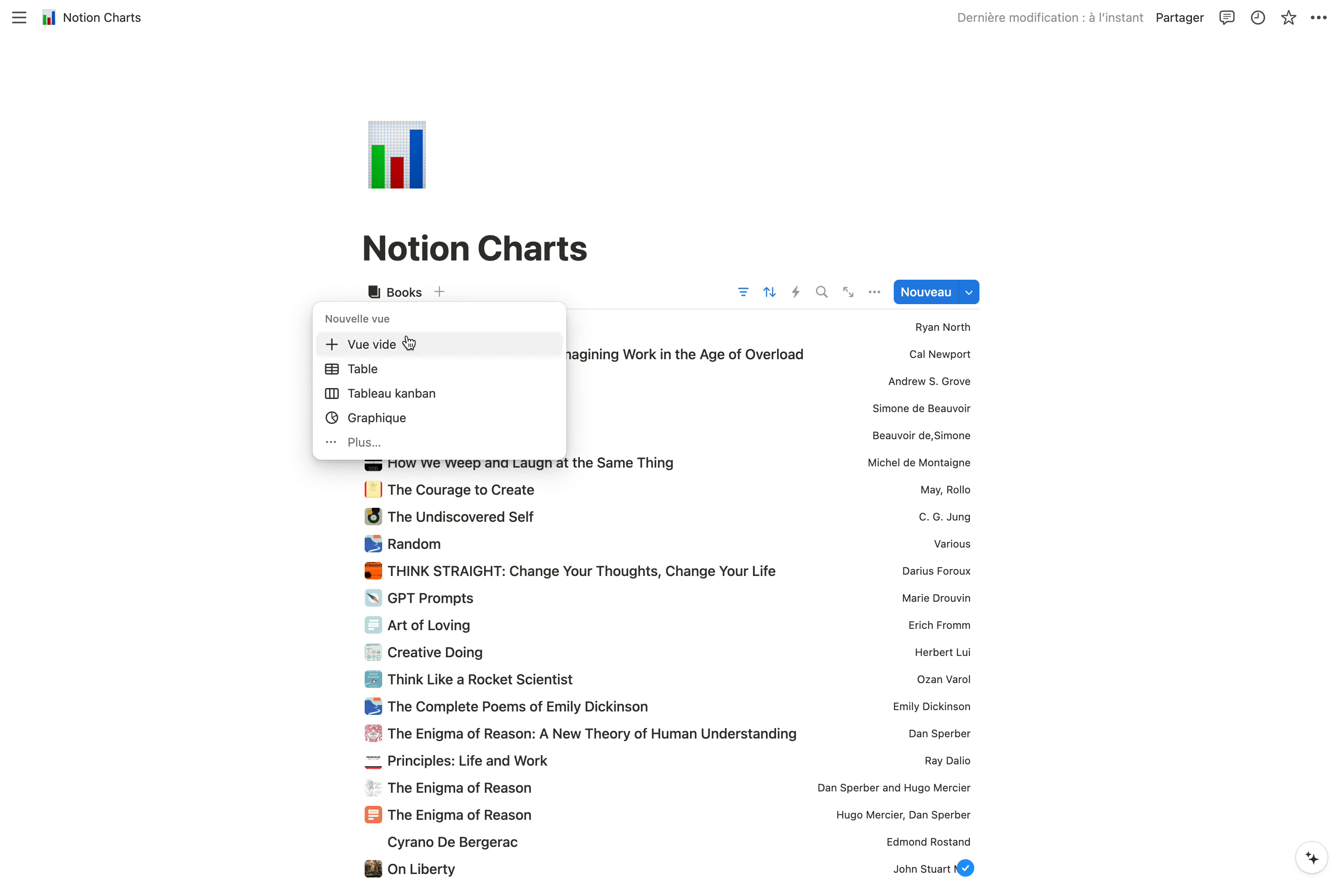
left_click(405, 427)
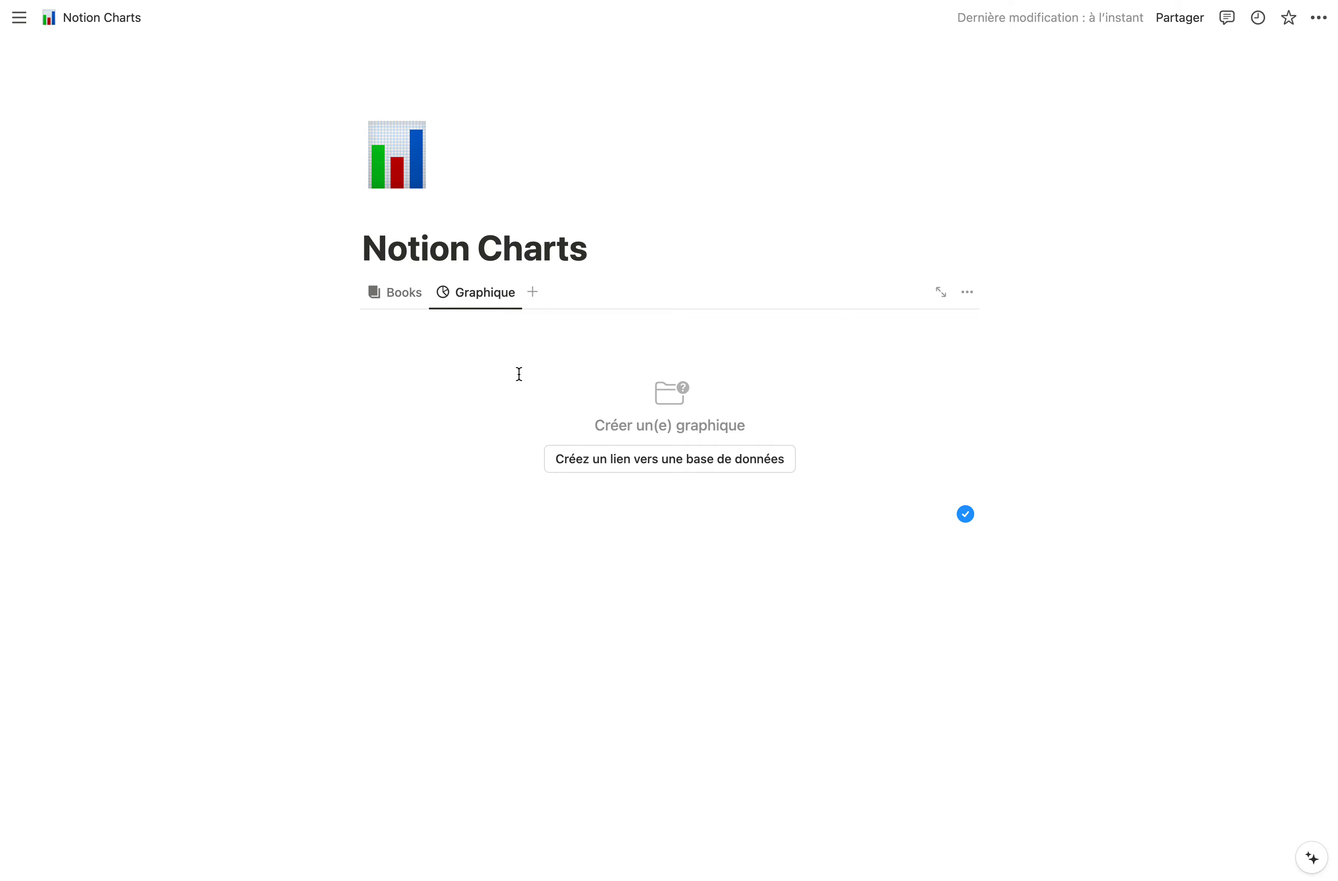
left_click(607, 462)
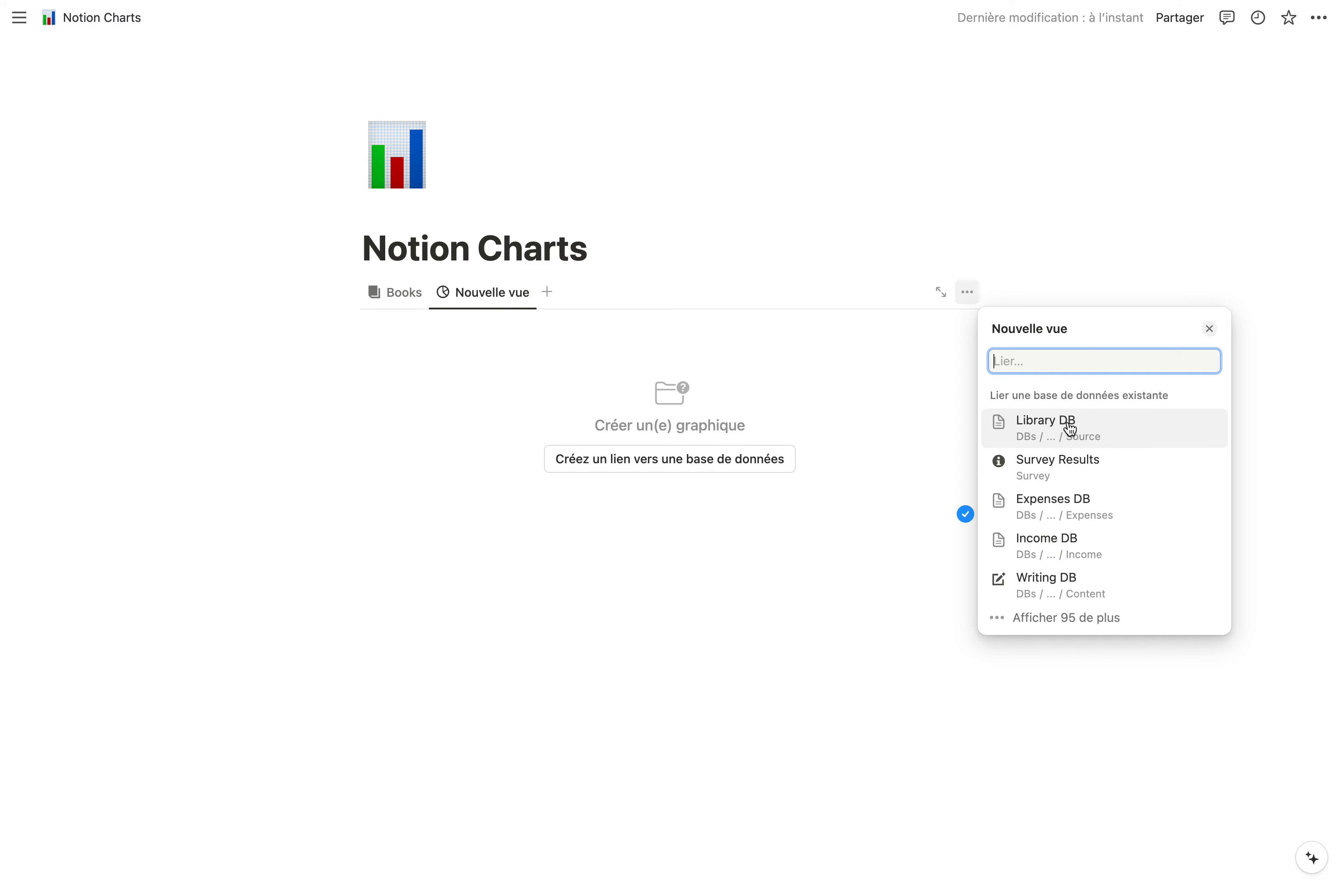
left_click(1068, 428)
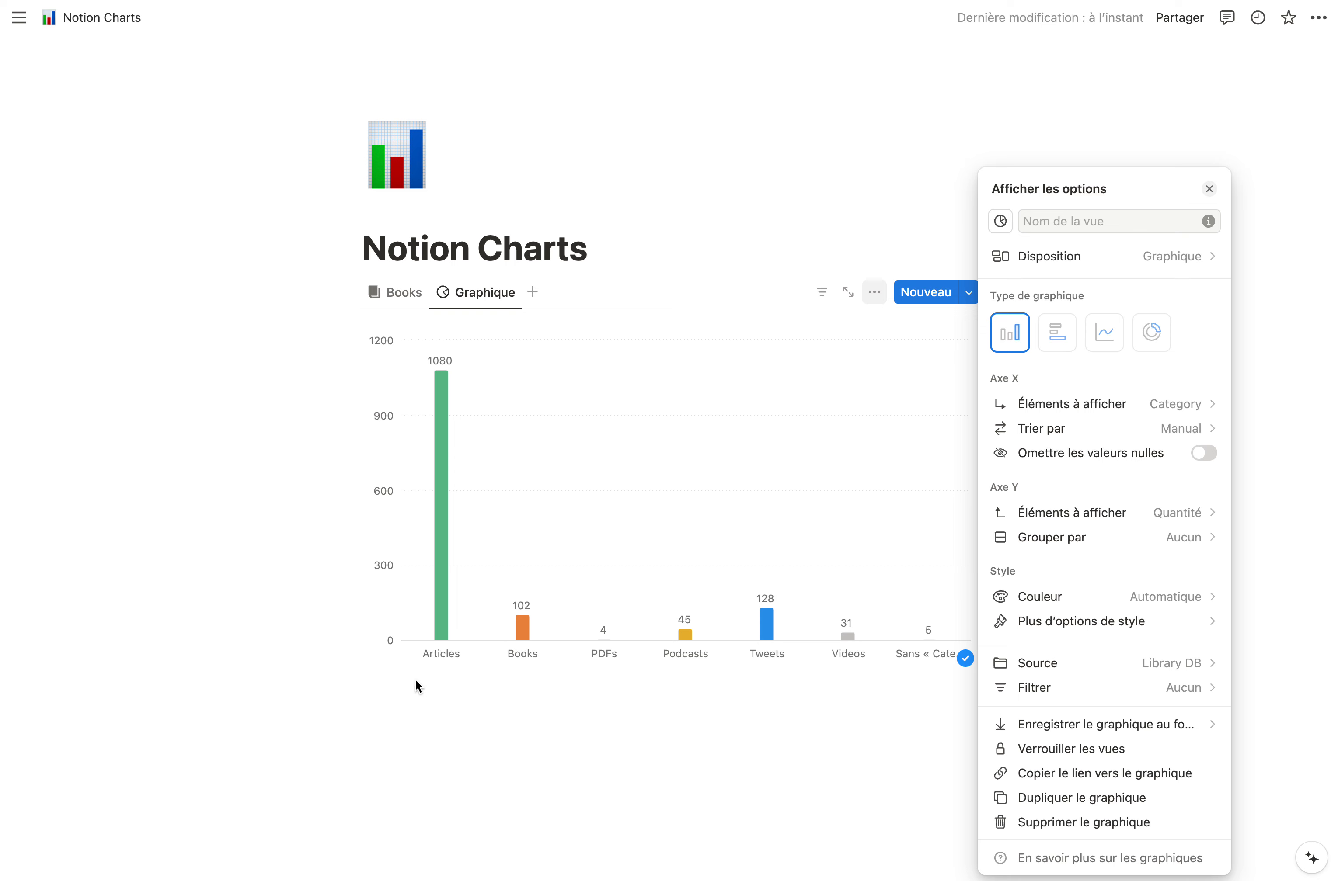
left_click(417, 751)
Insert a linked database view of Library DB below the first chart, using a new view with the Graphique layout.
left_click(433, 726)
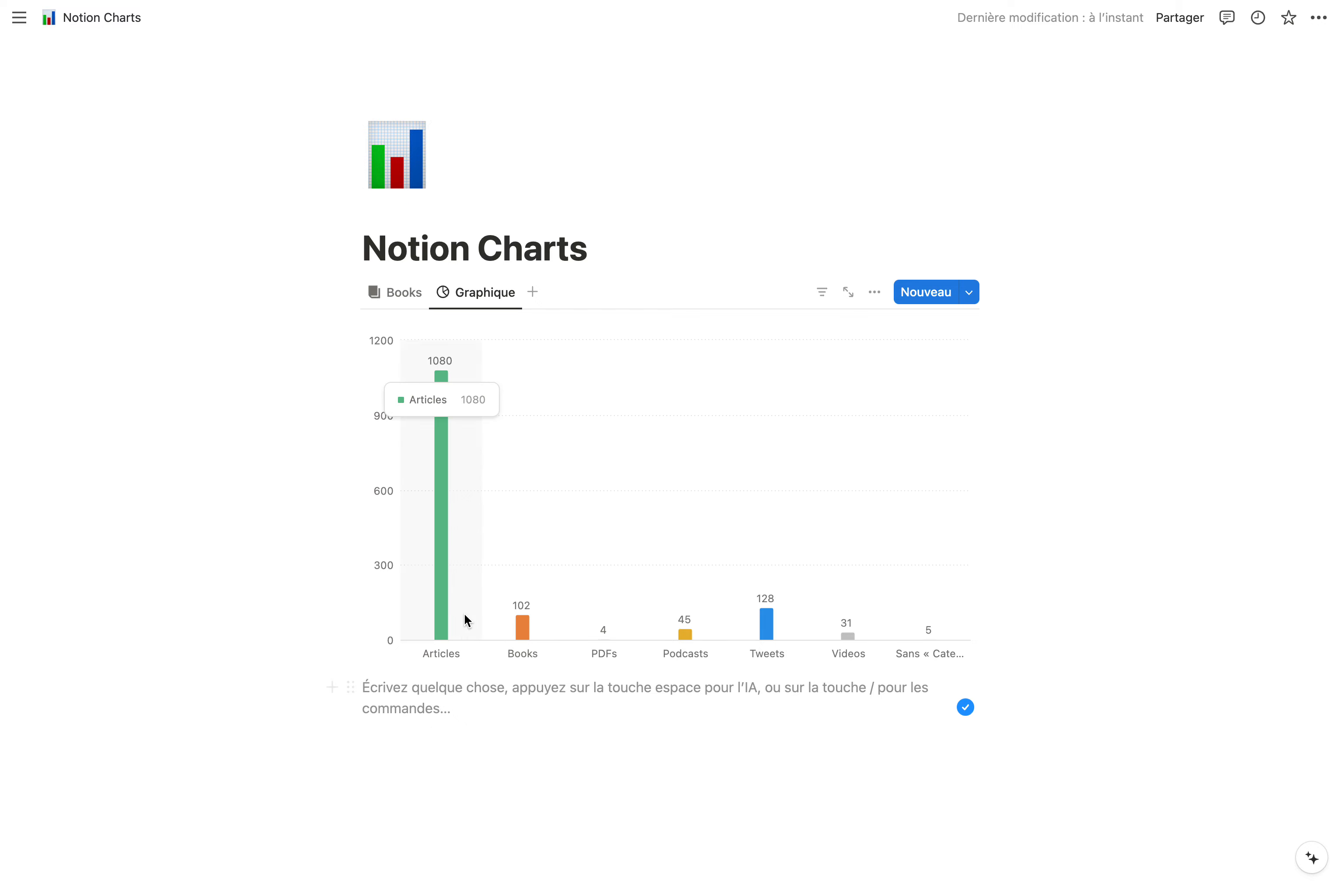
scroll(463, 621, "down", 2)
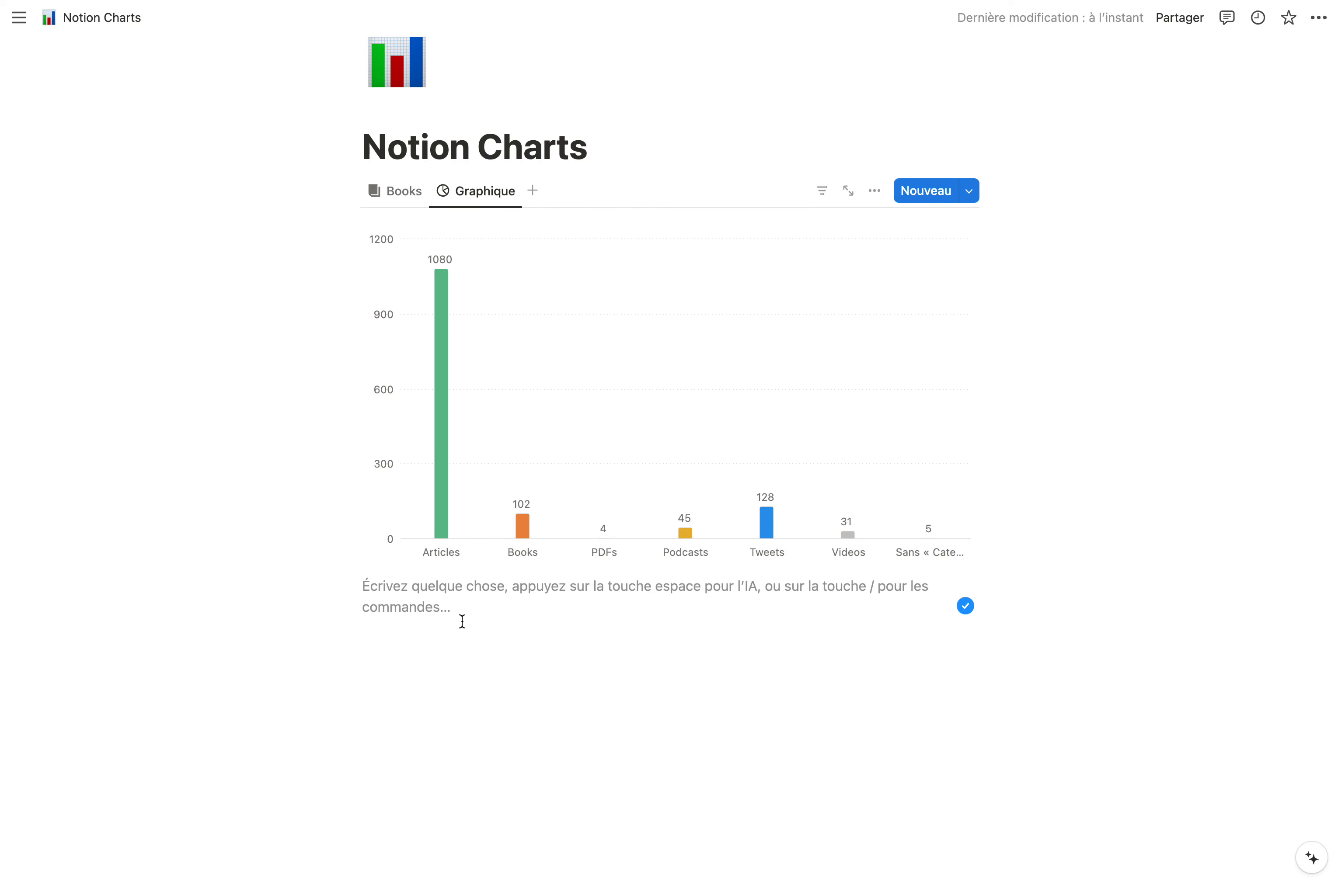
type("/vue")
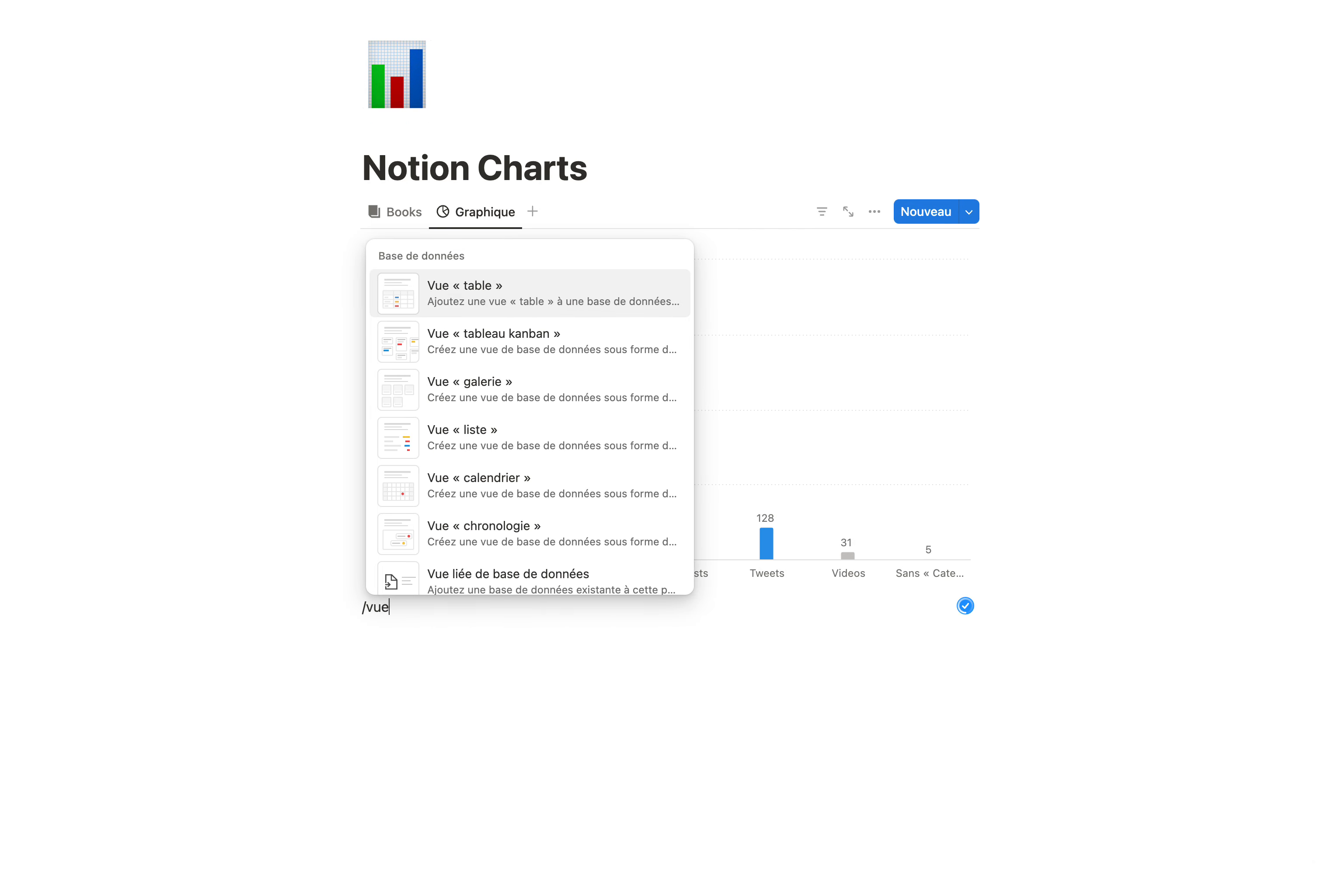
left_click(495, 572)
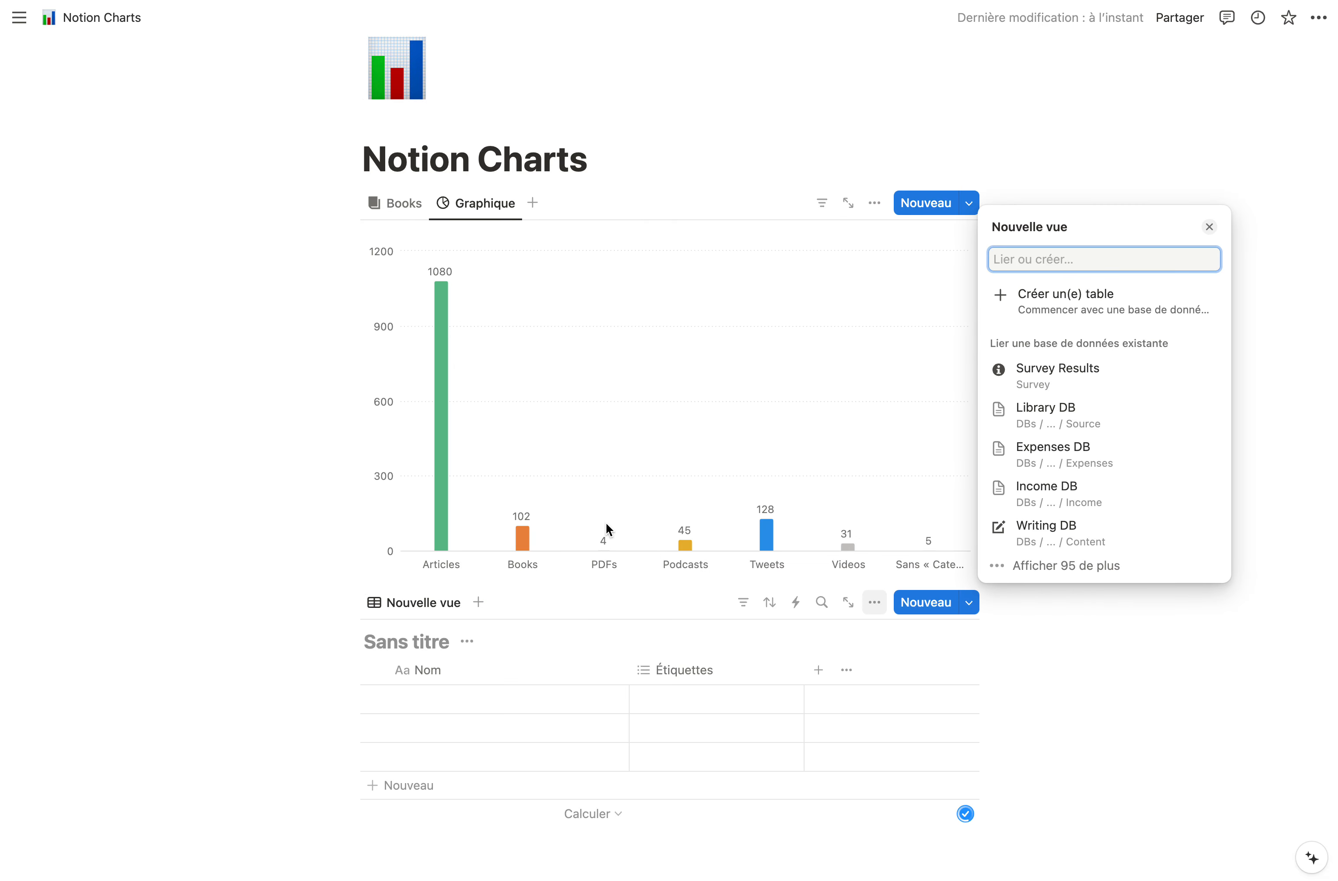
left_click(1072, 418)
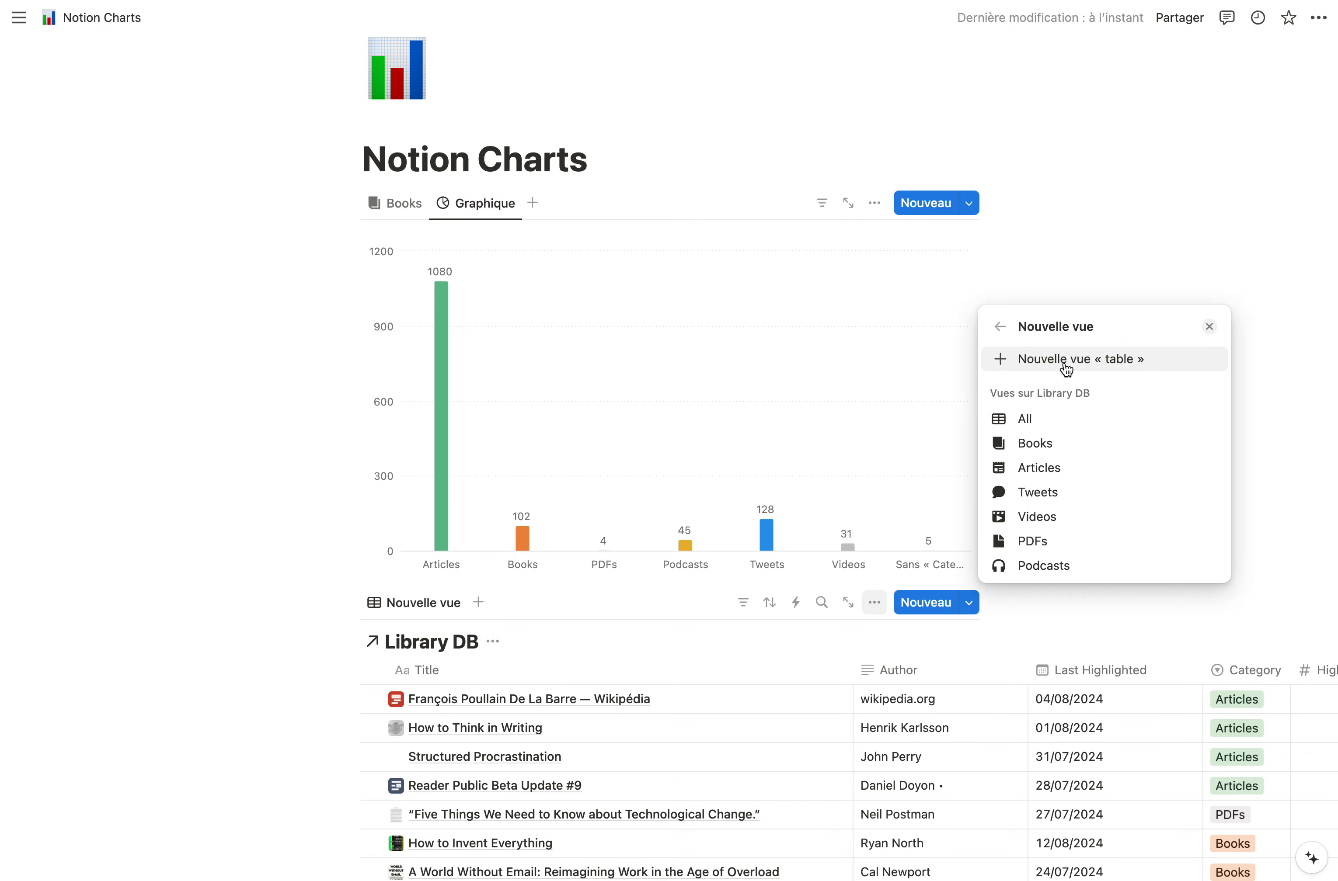
left_click(1065, 369)
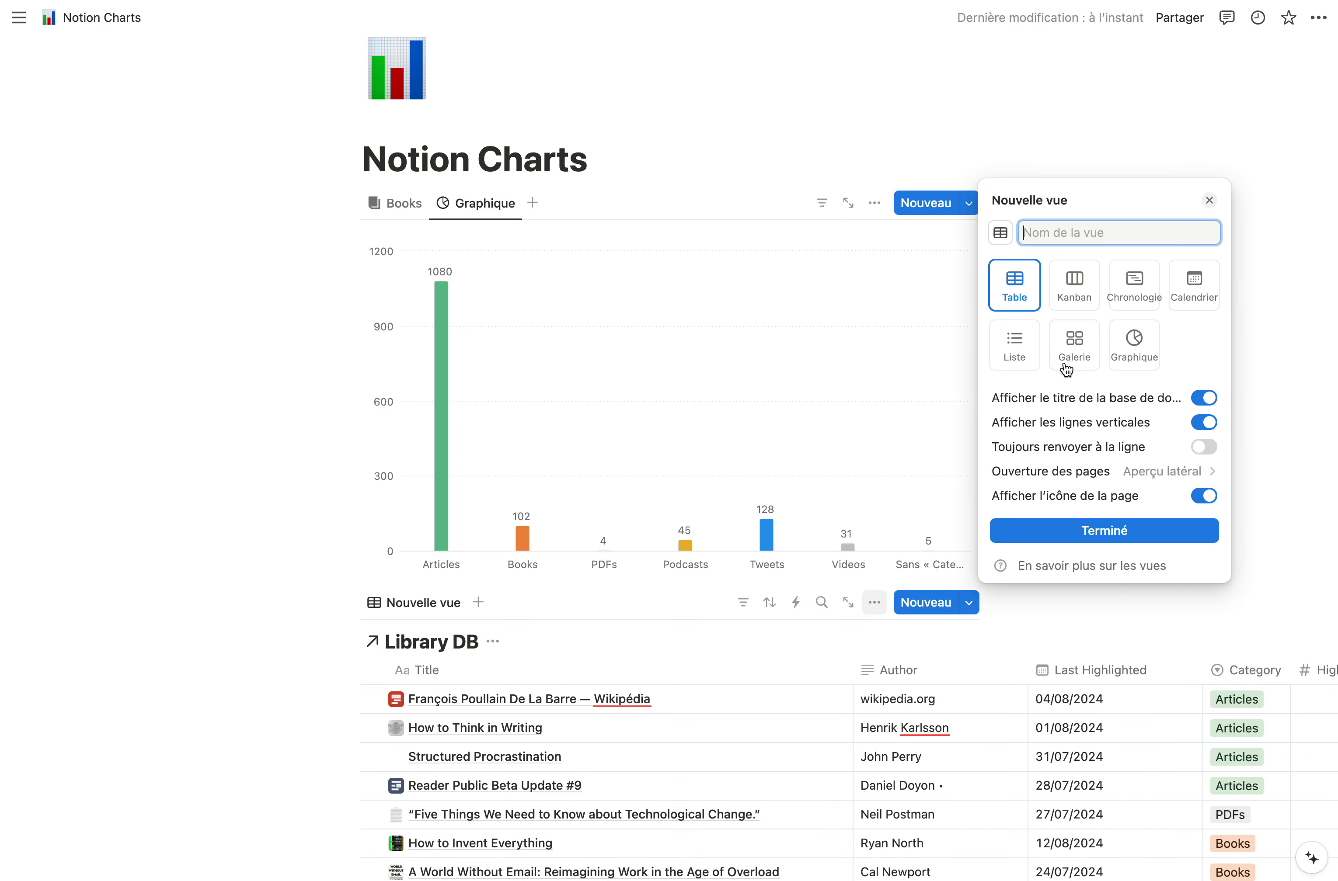
left_click(1140, 347)
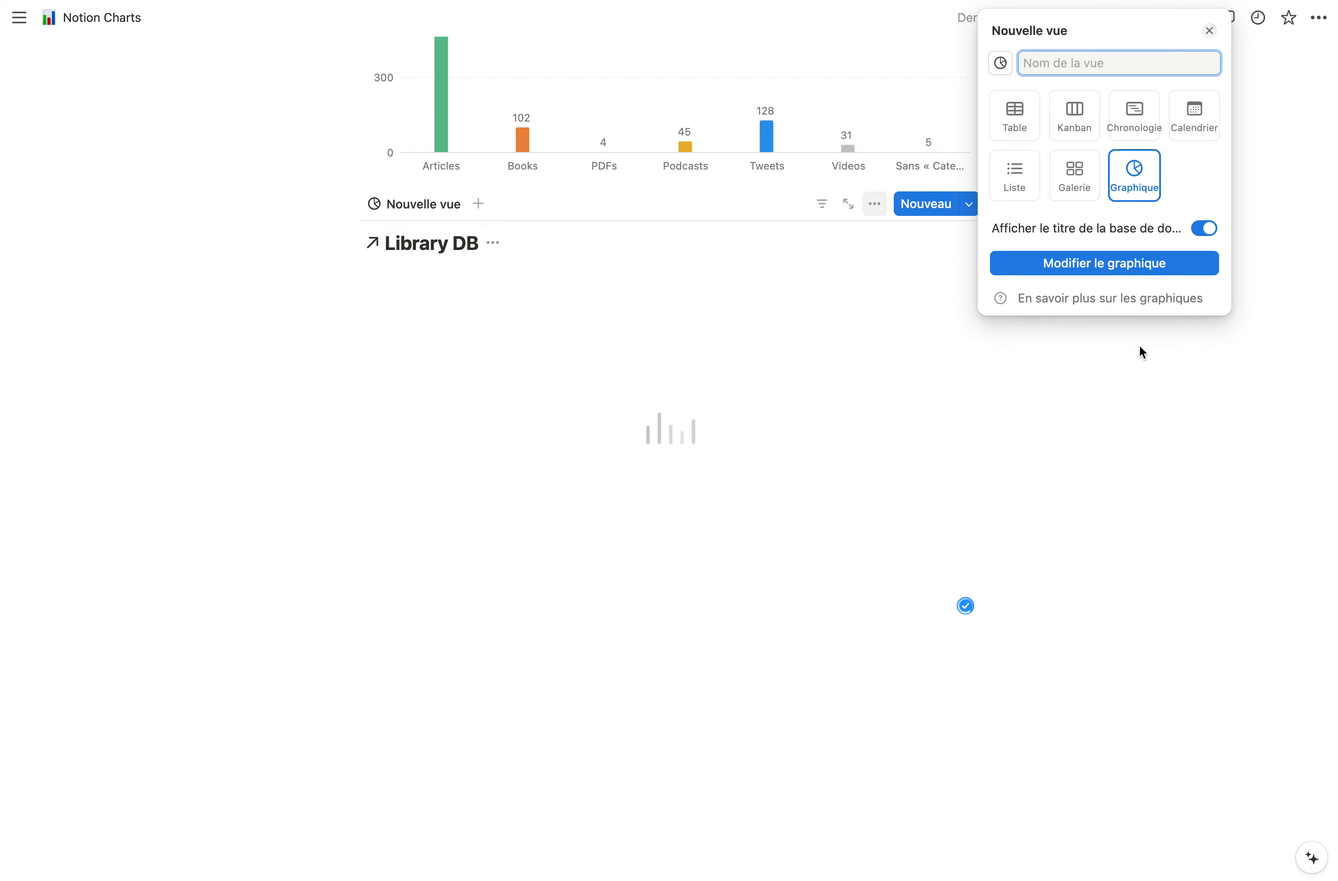
left_click(349, 712)
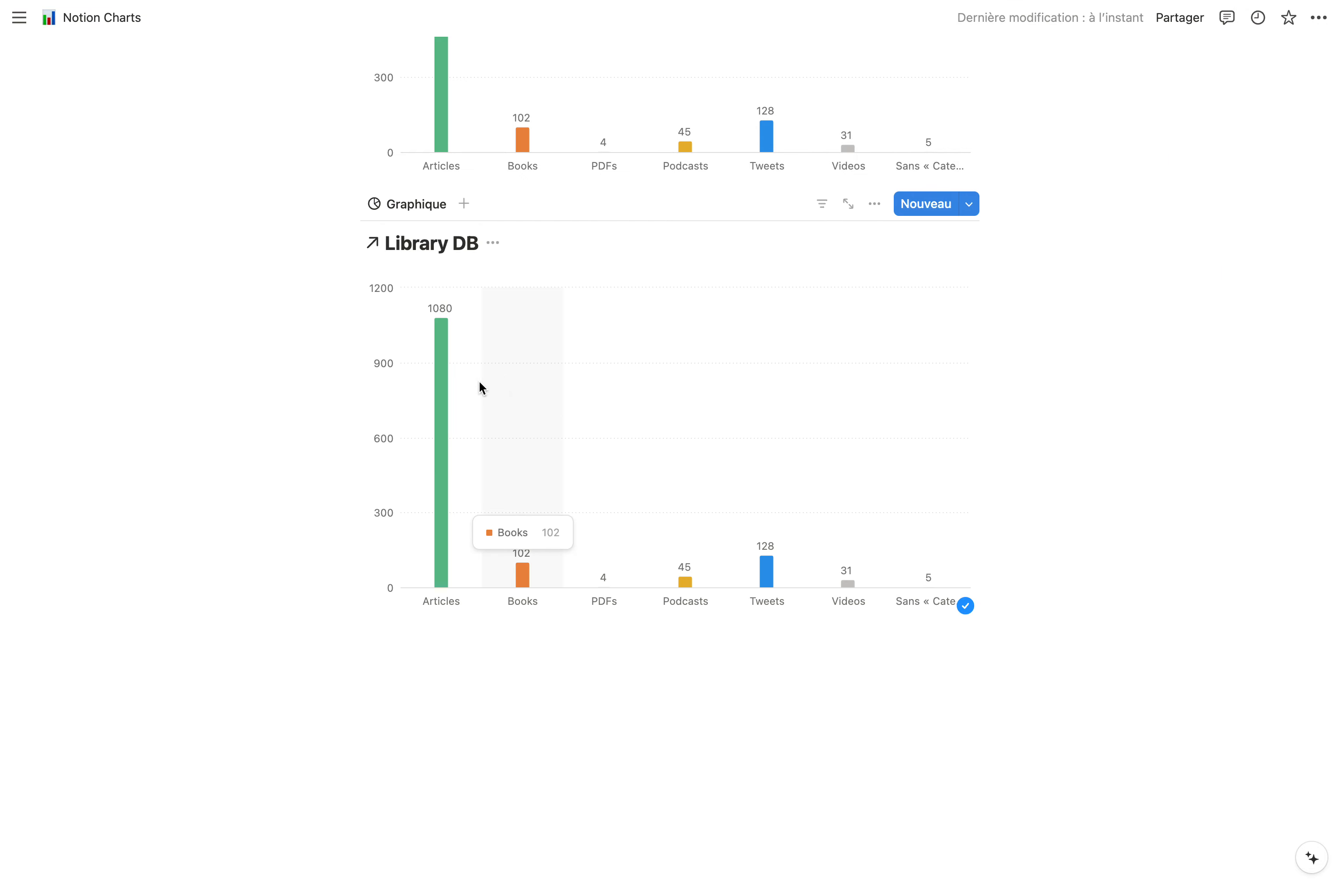
Compare the first block's Books list and chart views with the linked Library DB chart below.
scroll(380, 633, "up", 8)
scroll(327, 552, "down", 2)
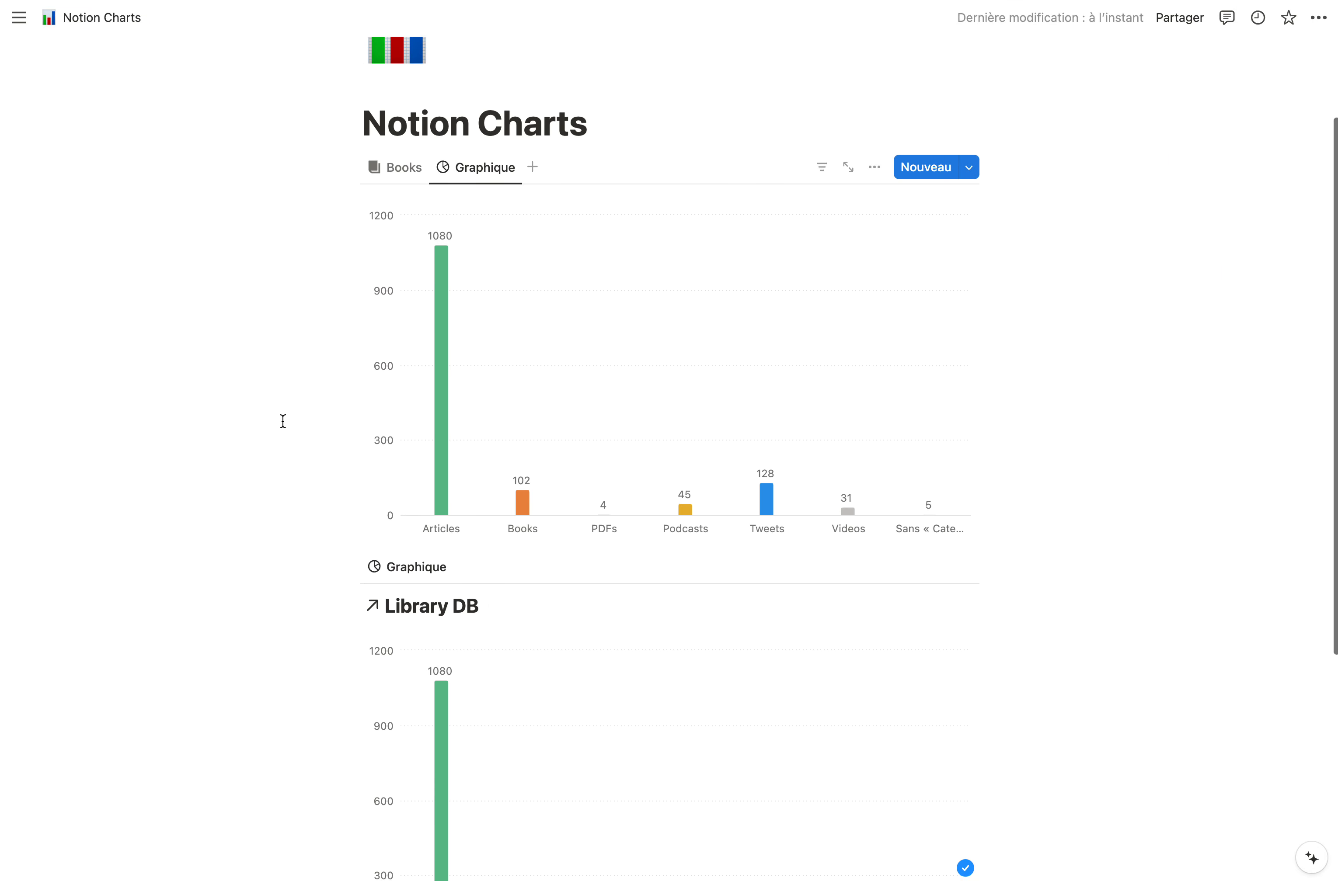
left_click(409, 178)
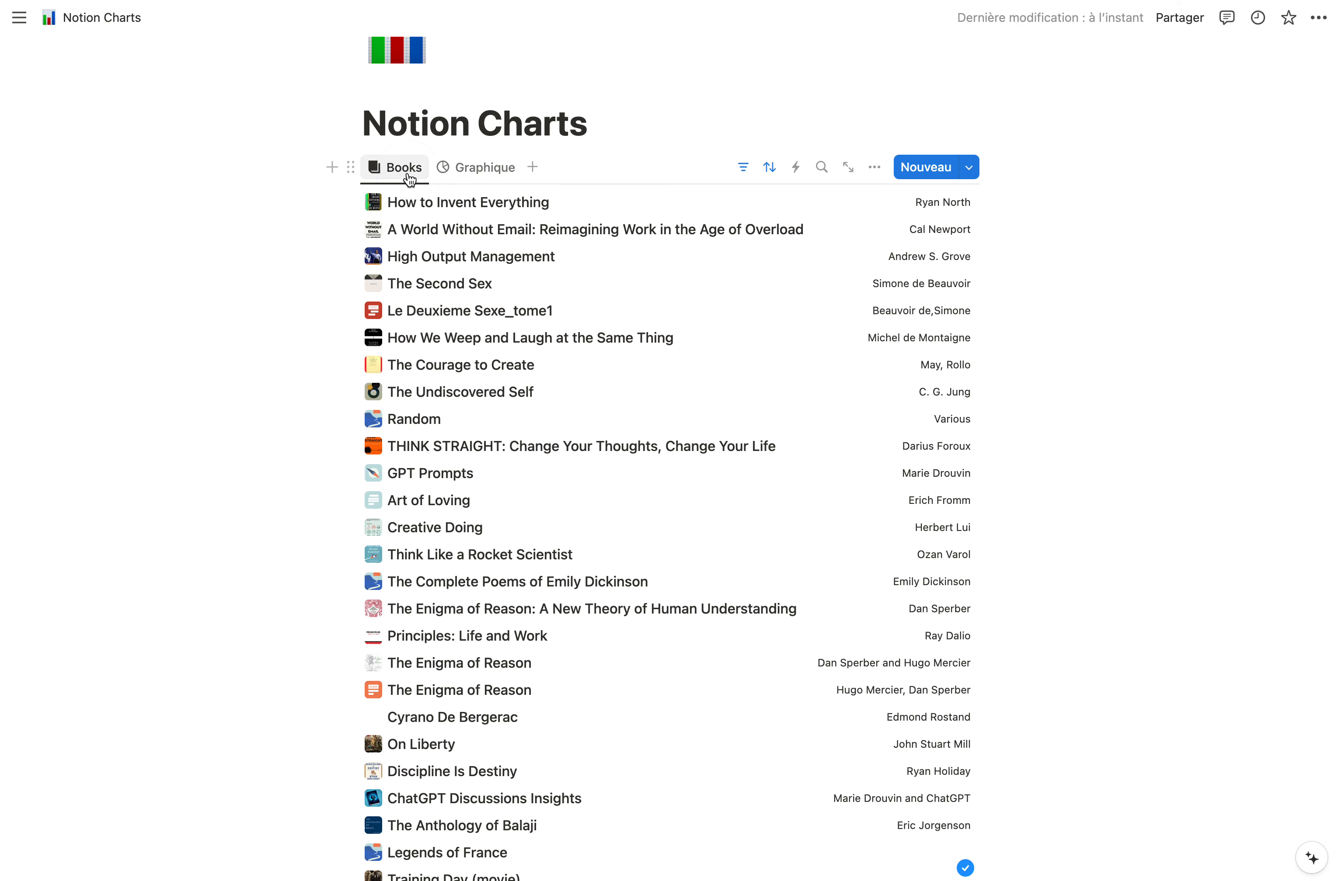
left_click(465, 169)
scroll(434, 265, "down", 1)
scroll(434, 264, "down", 2)
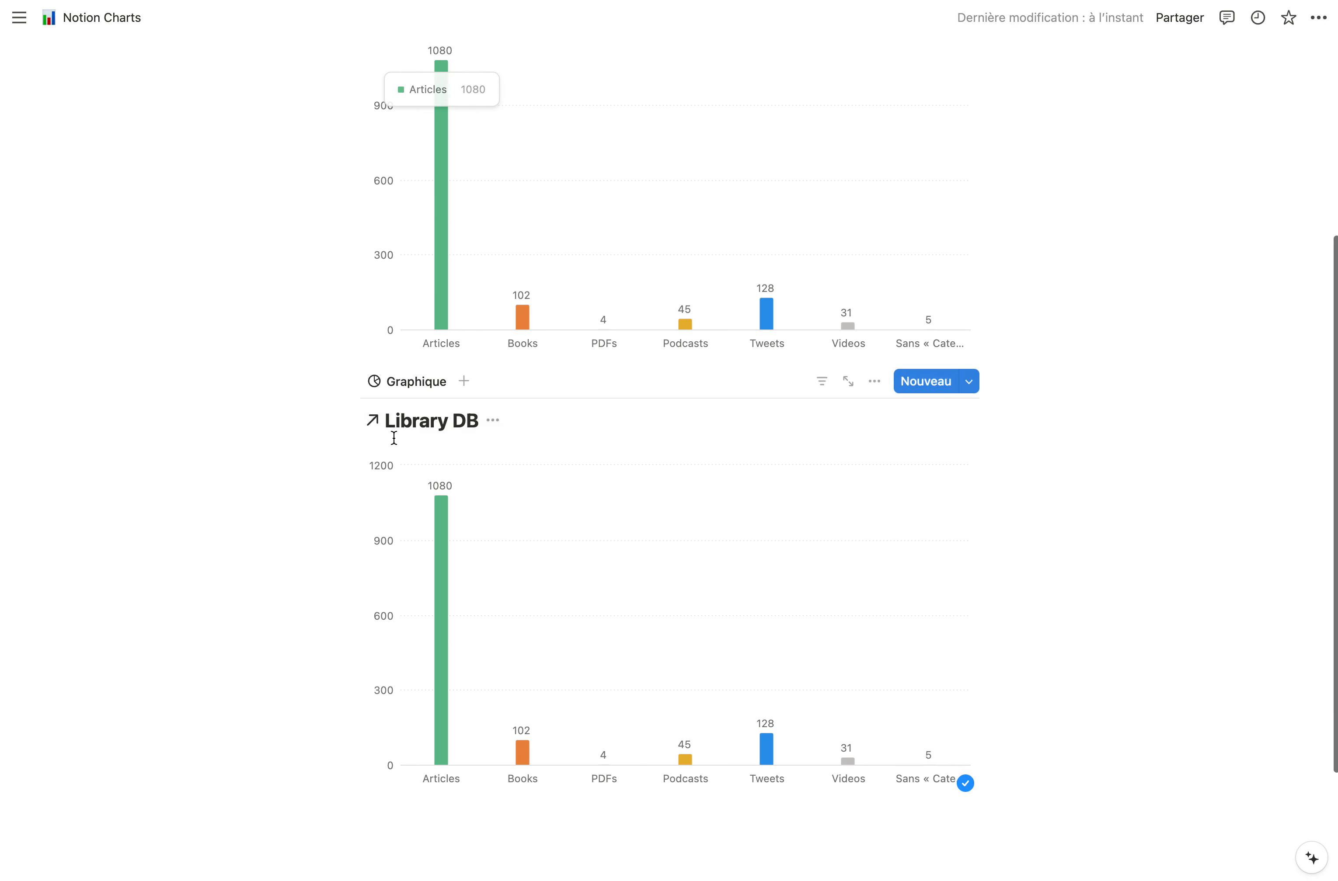
scroll(406, 394, "down", 3)
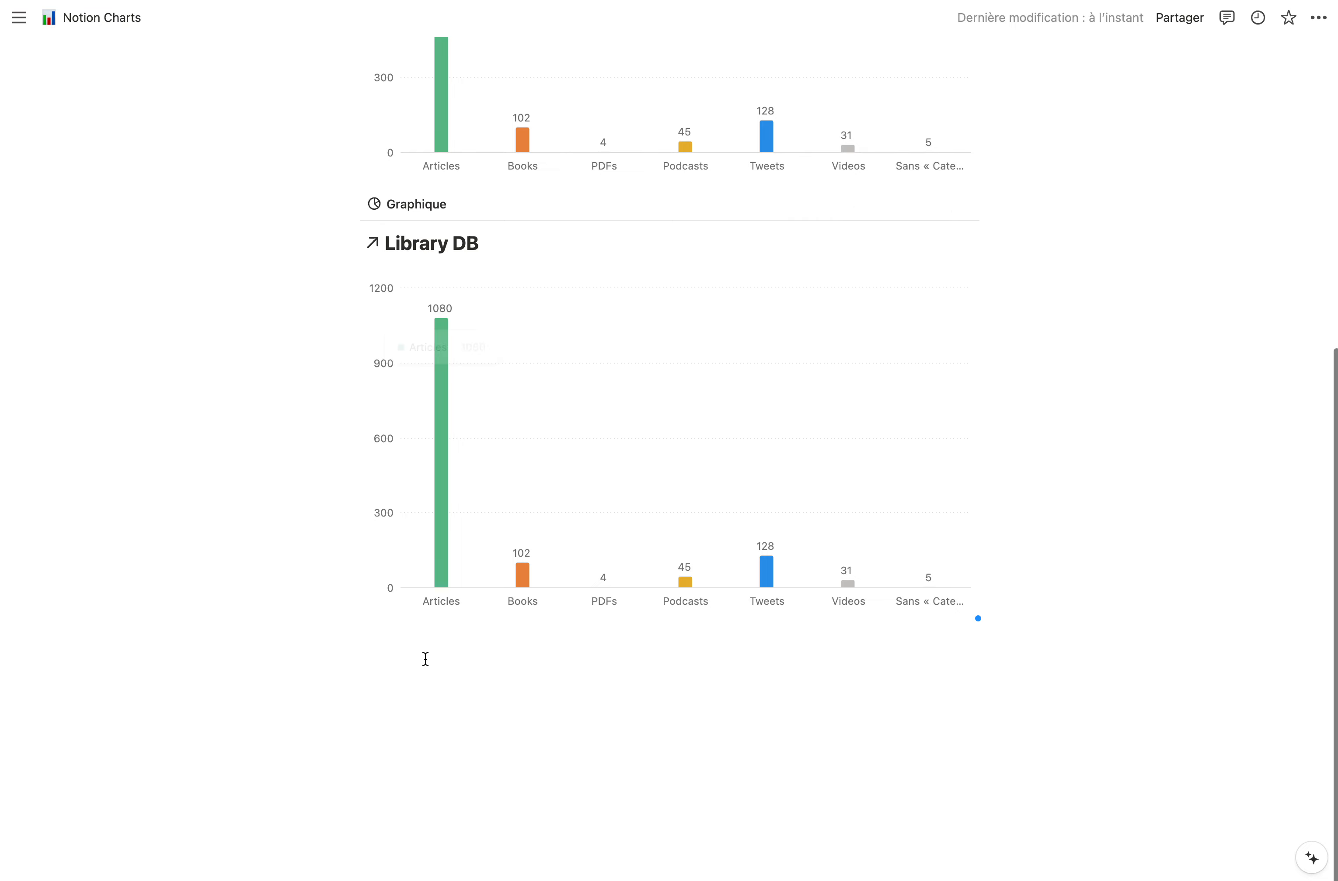
Insert a vertical bar chart block at the end of the page, linked to Library DB.
left_click(421, 681)
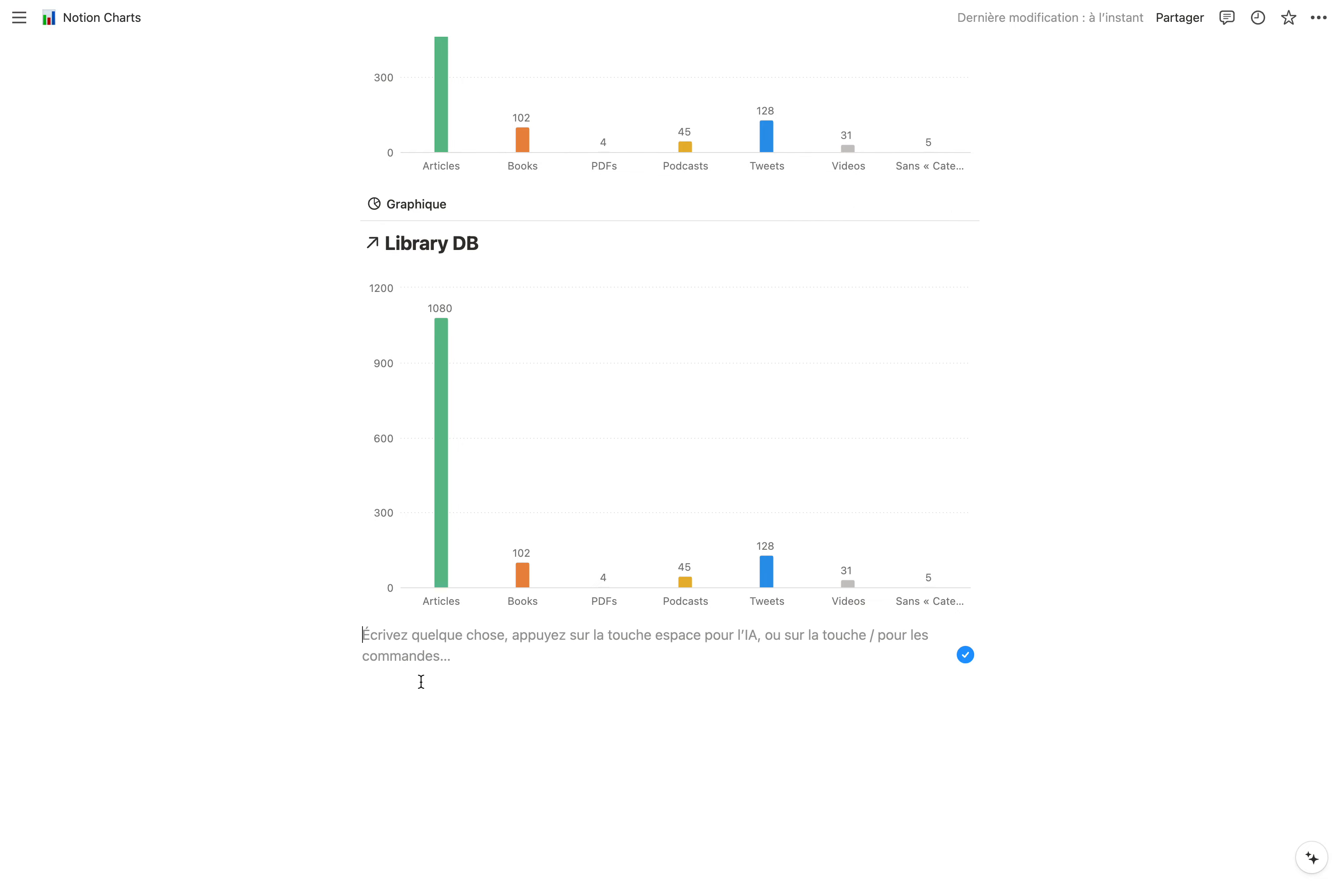
type("/grap")
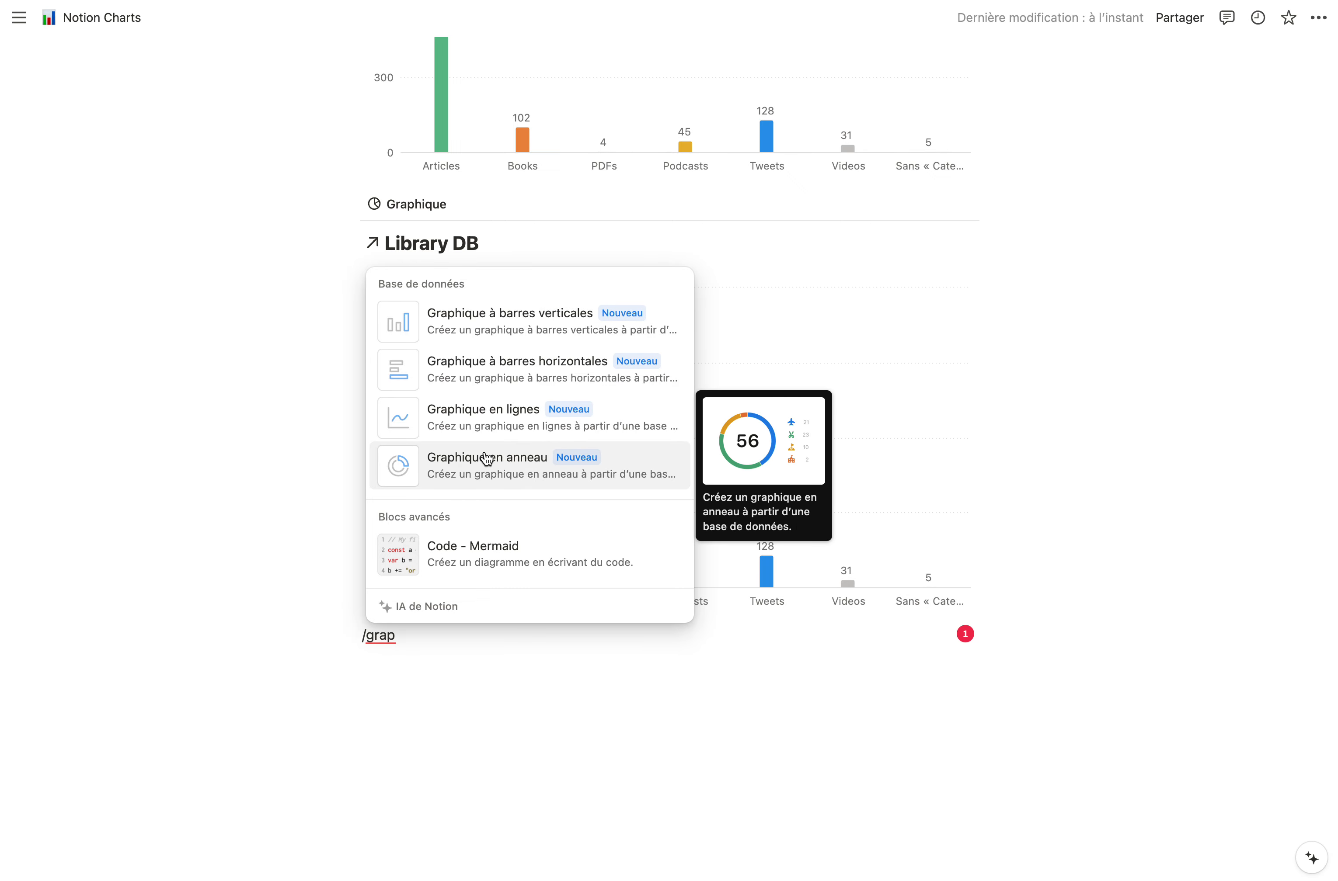
left_click(507, 325)
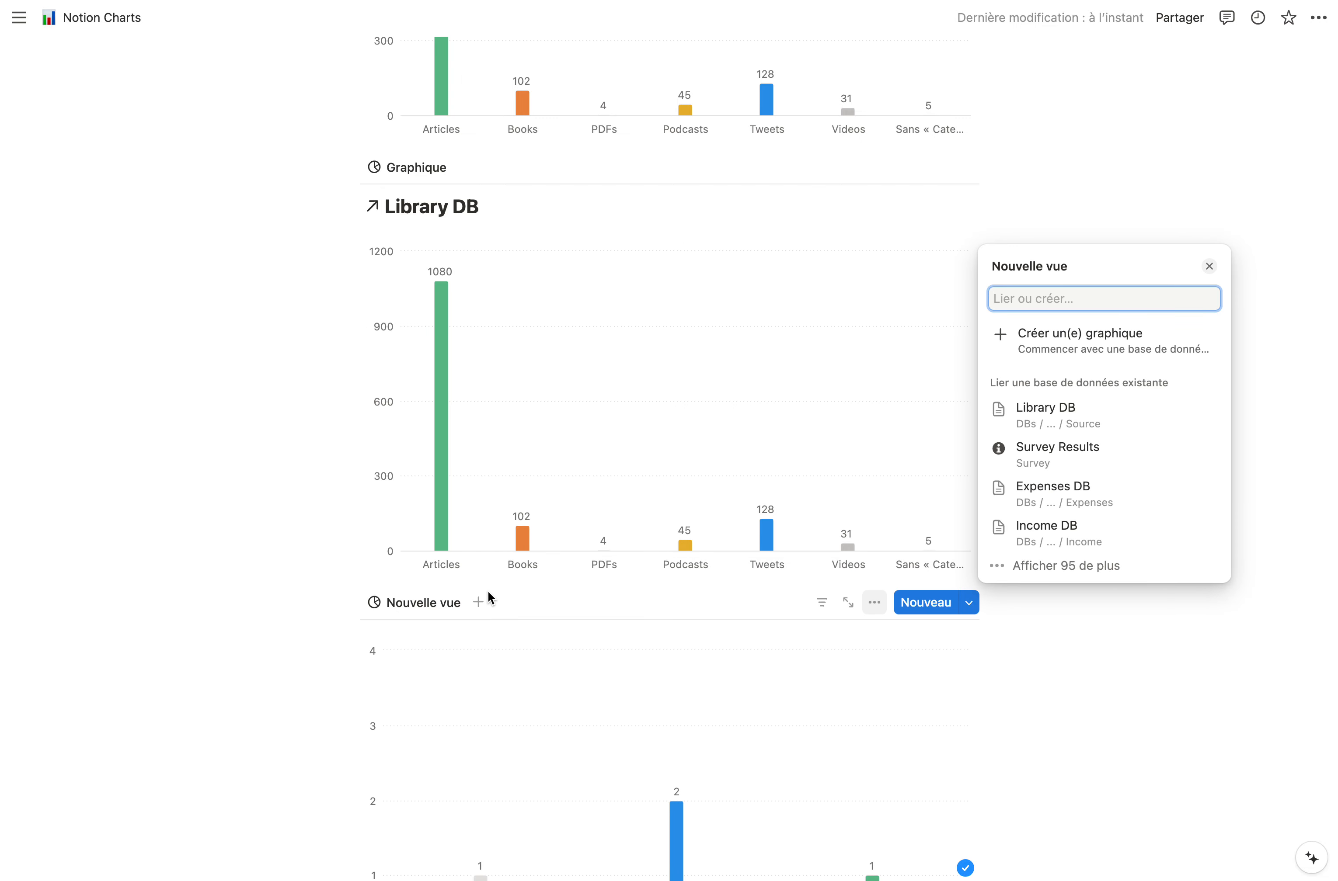
left_click(1049, 428)
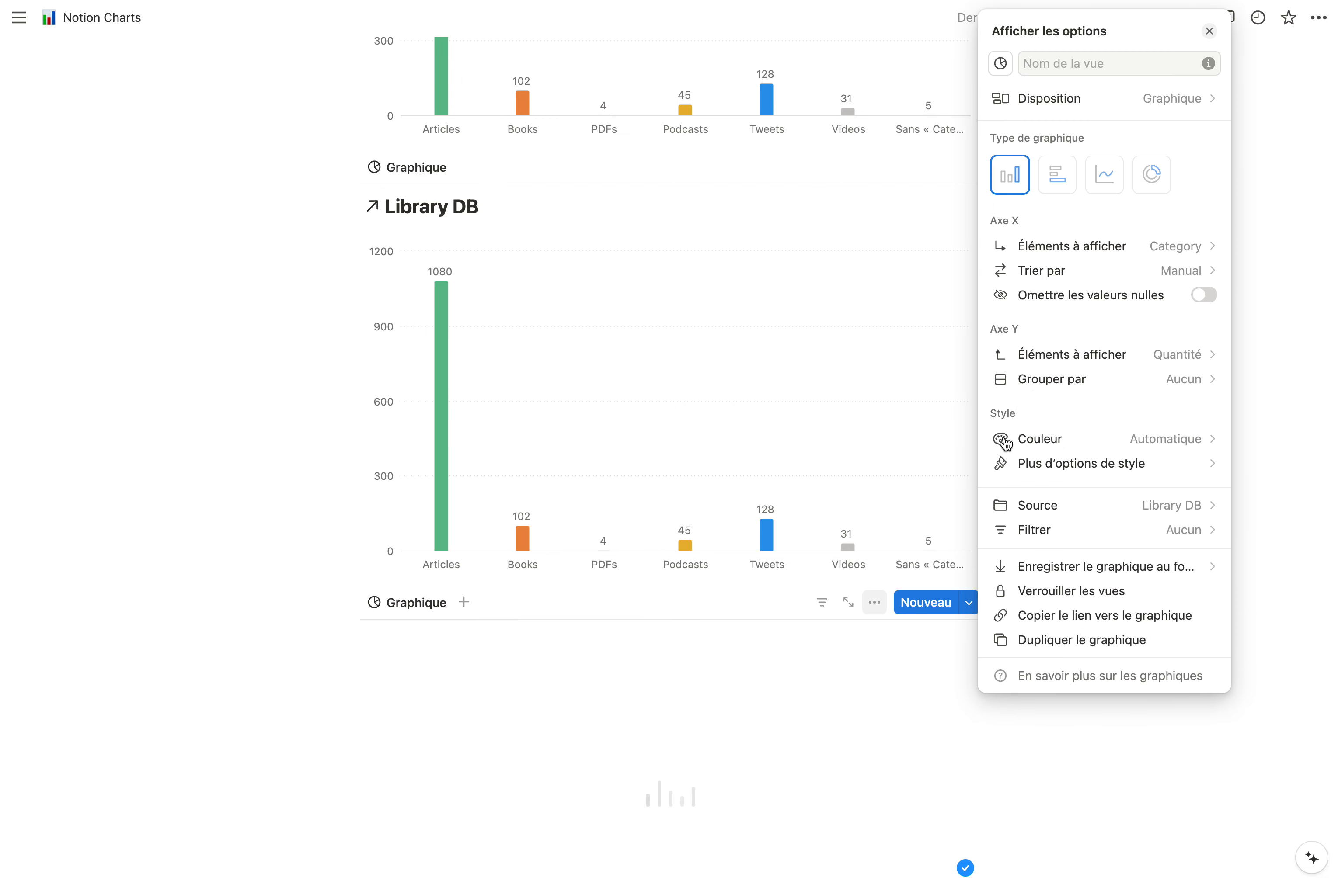
left_click(1275, 231)
Delete the first two database blocks, keeping only the last vertical bar chart on the page.
scroll(1162, 374, "down", 6)
scroll(986, 576, "up", 15)
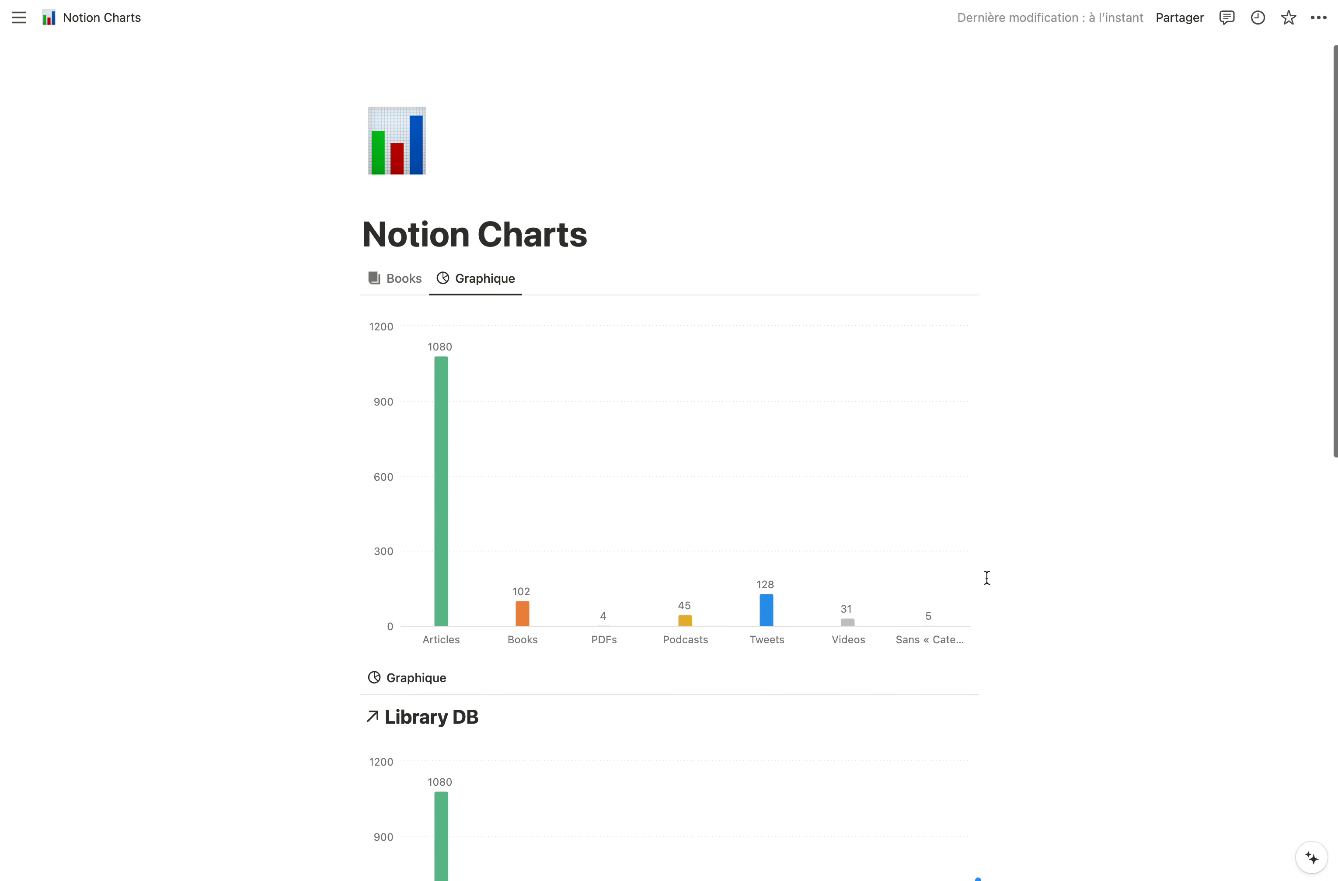
scroll(985, 576, "down", 11)
scroll(986, 576, "up", 9)
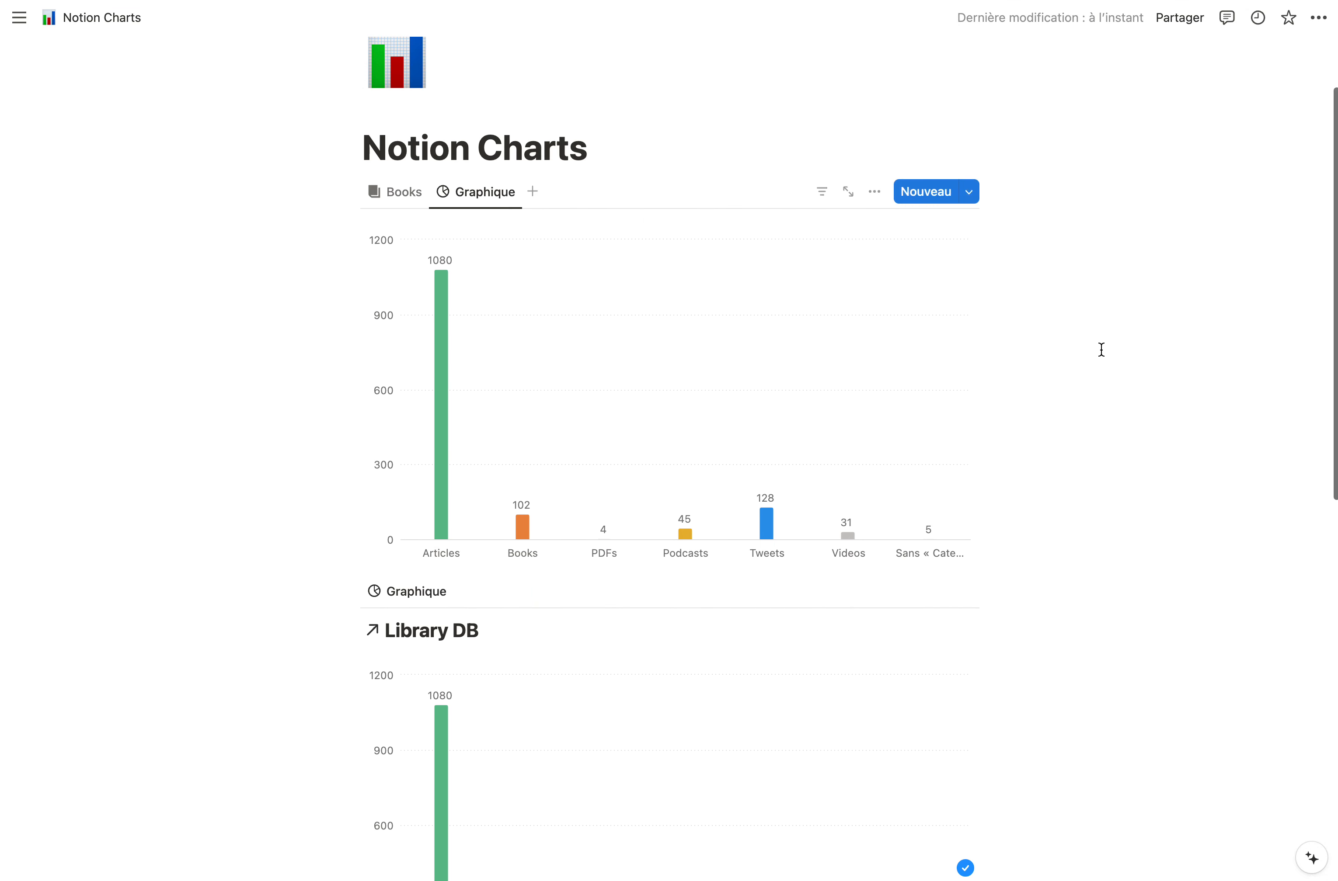
left_click_drag(1101, 350, 722, 690)
key("BackSpace")
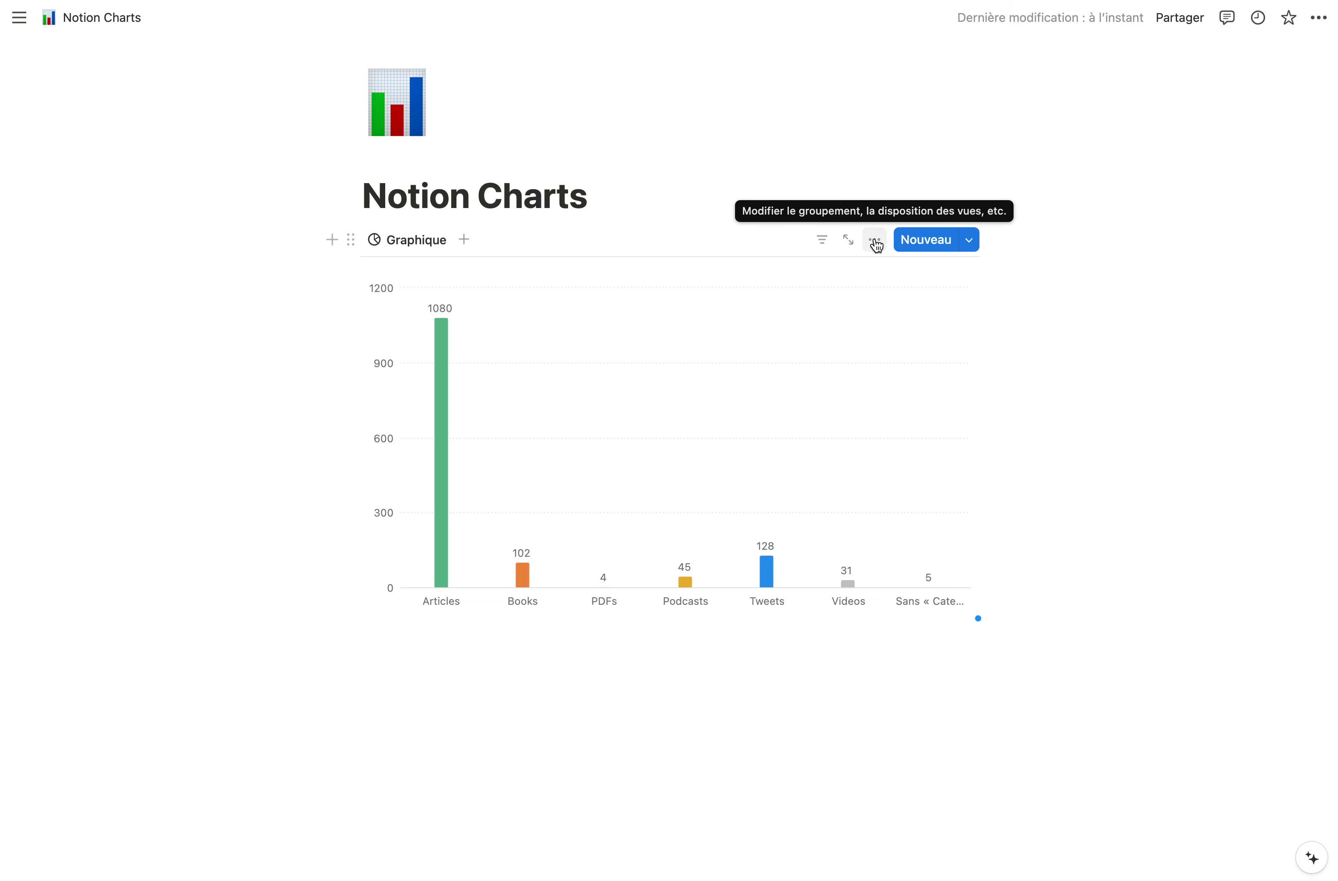
Examine the vertical bar chart's view options and the values of its individual categories.
left_click(875, 240)
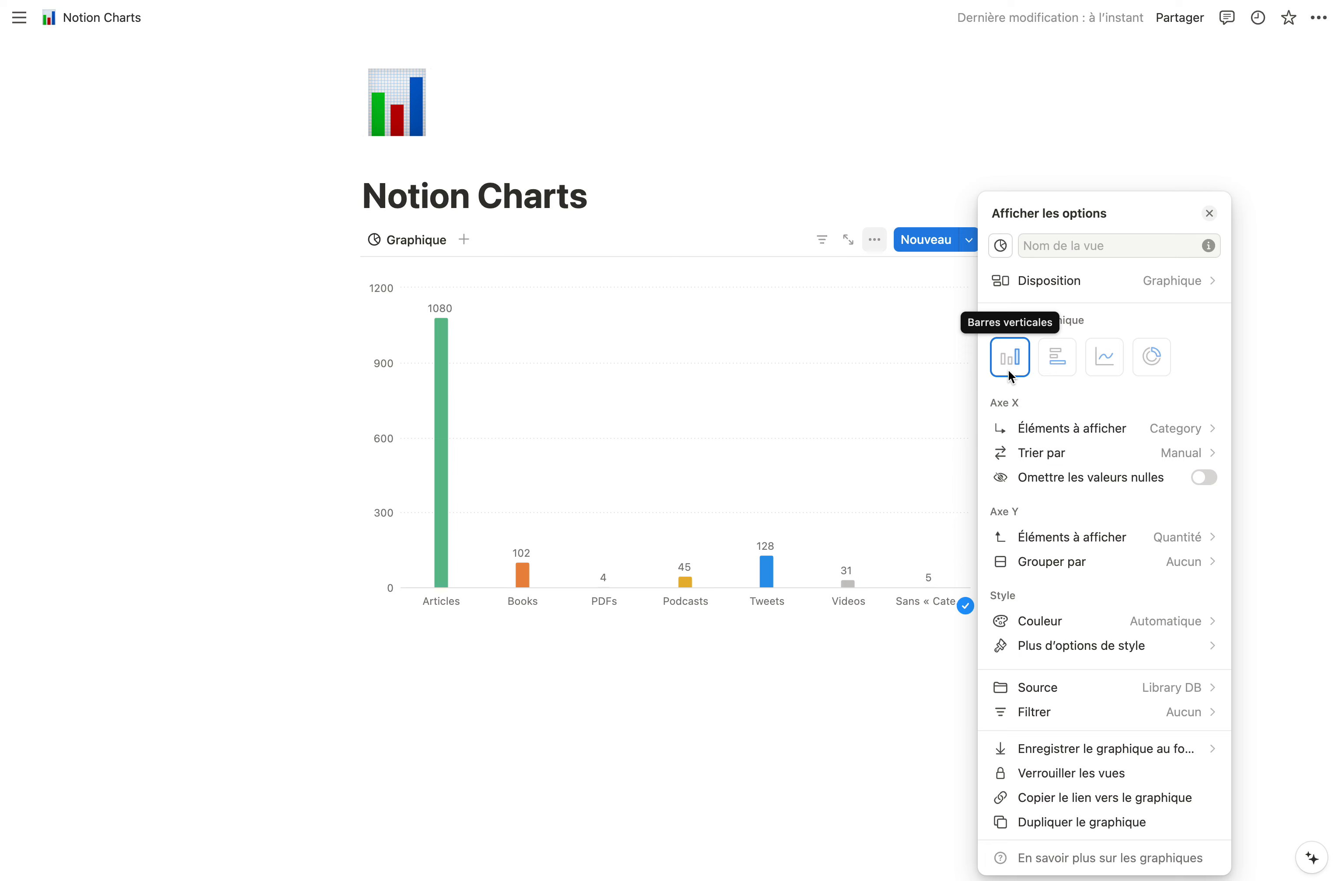
left_click(356, 686)
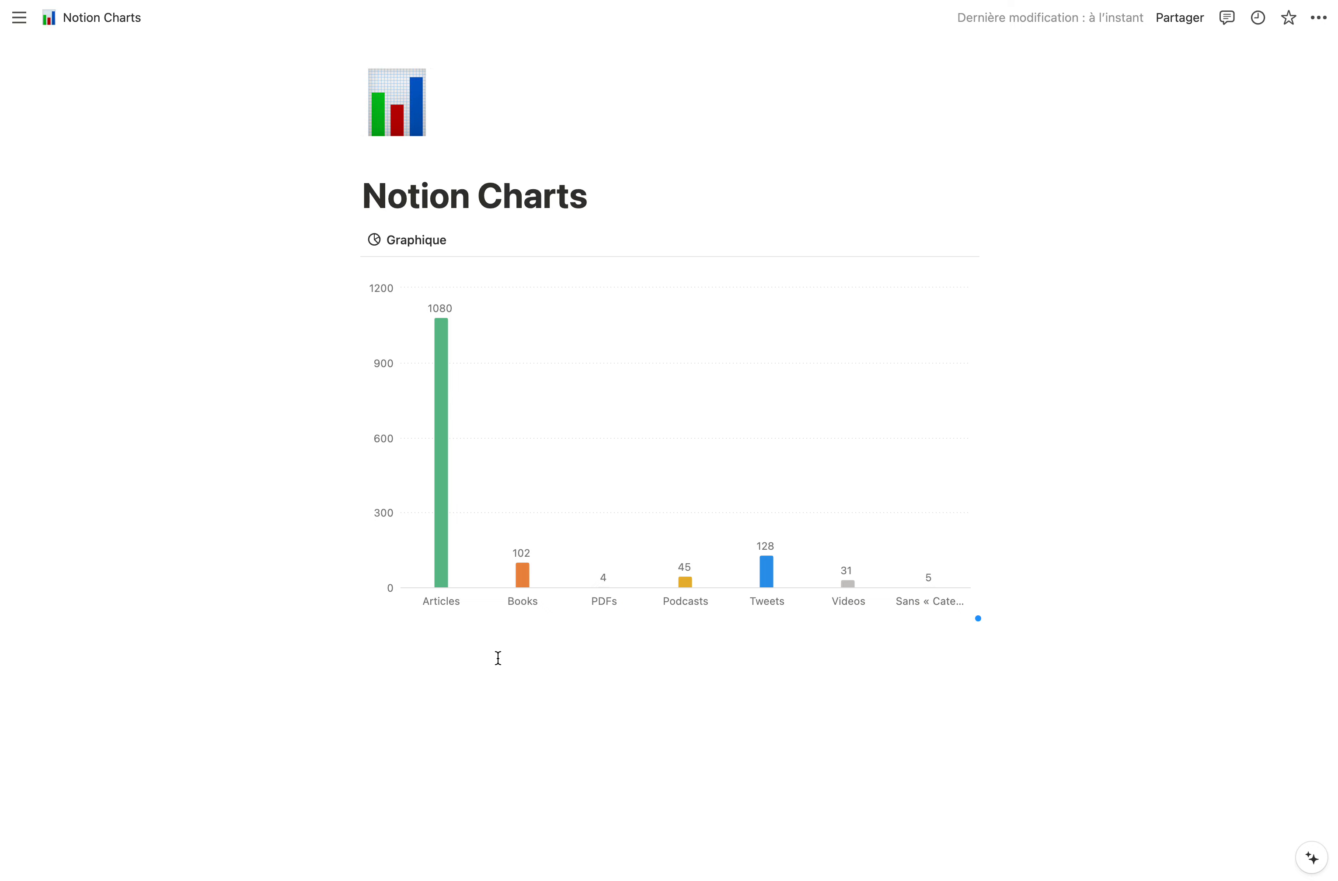
mouse_move(520, 584)
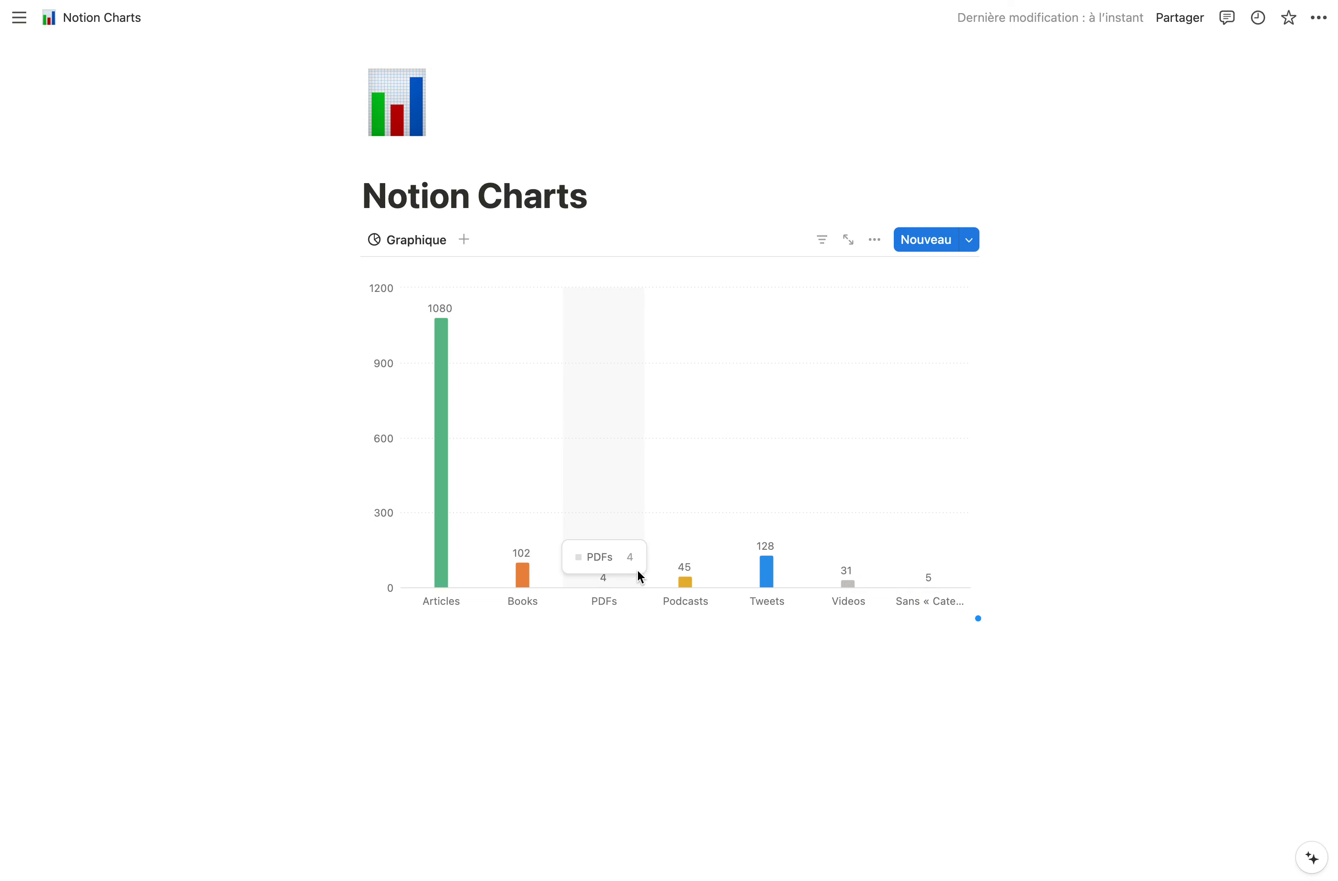
mouse_move(567, 540)
mouse_move(711, 525)
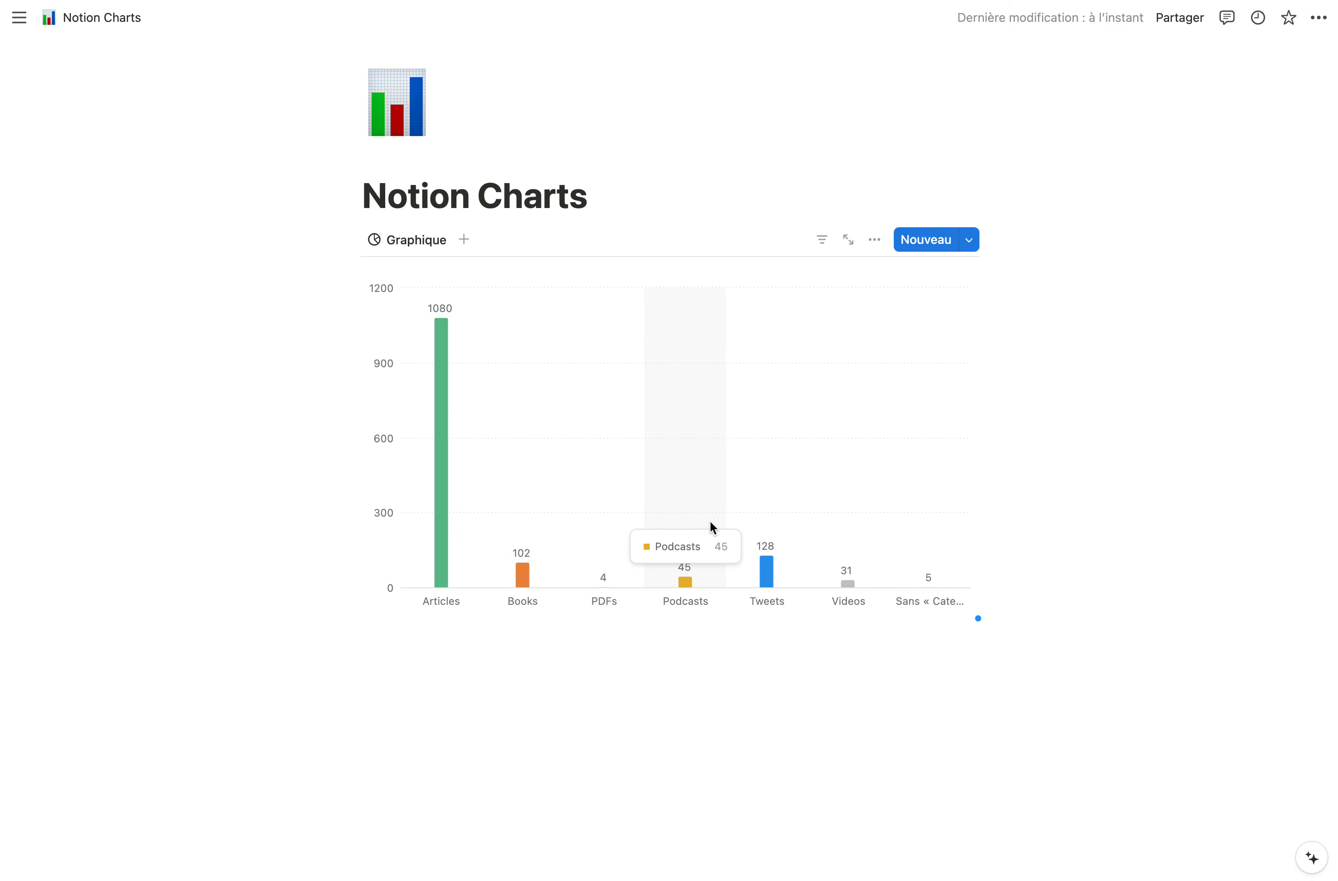
mouse_move(835, 522)
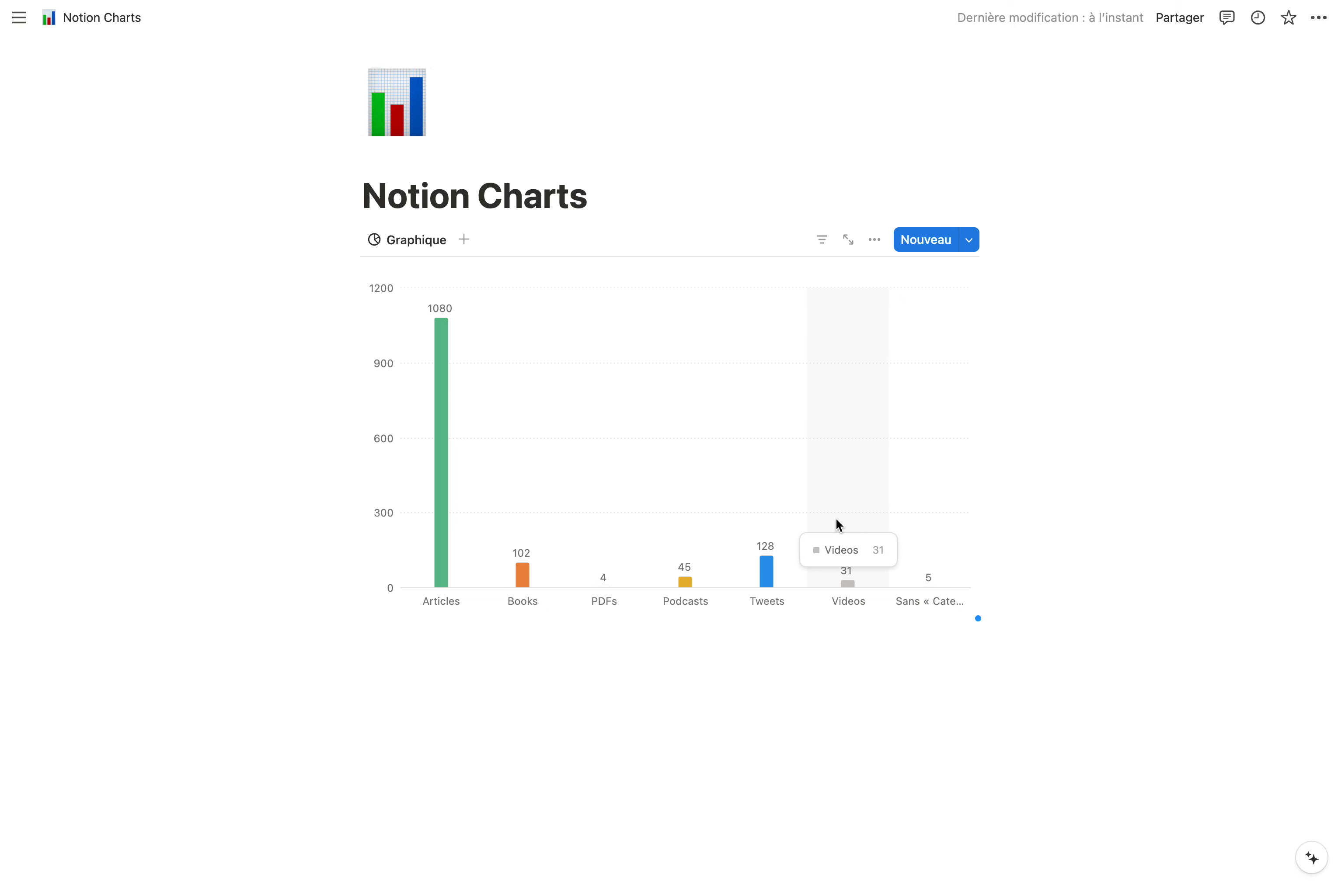
mouse_move(759, 514)
mouse_move(454, 484)
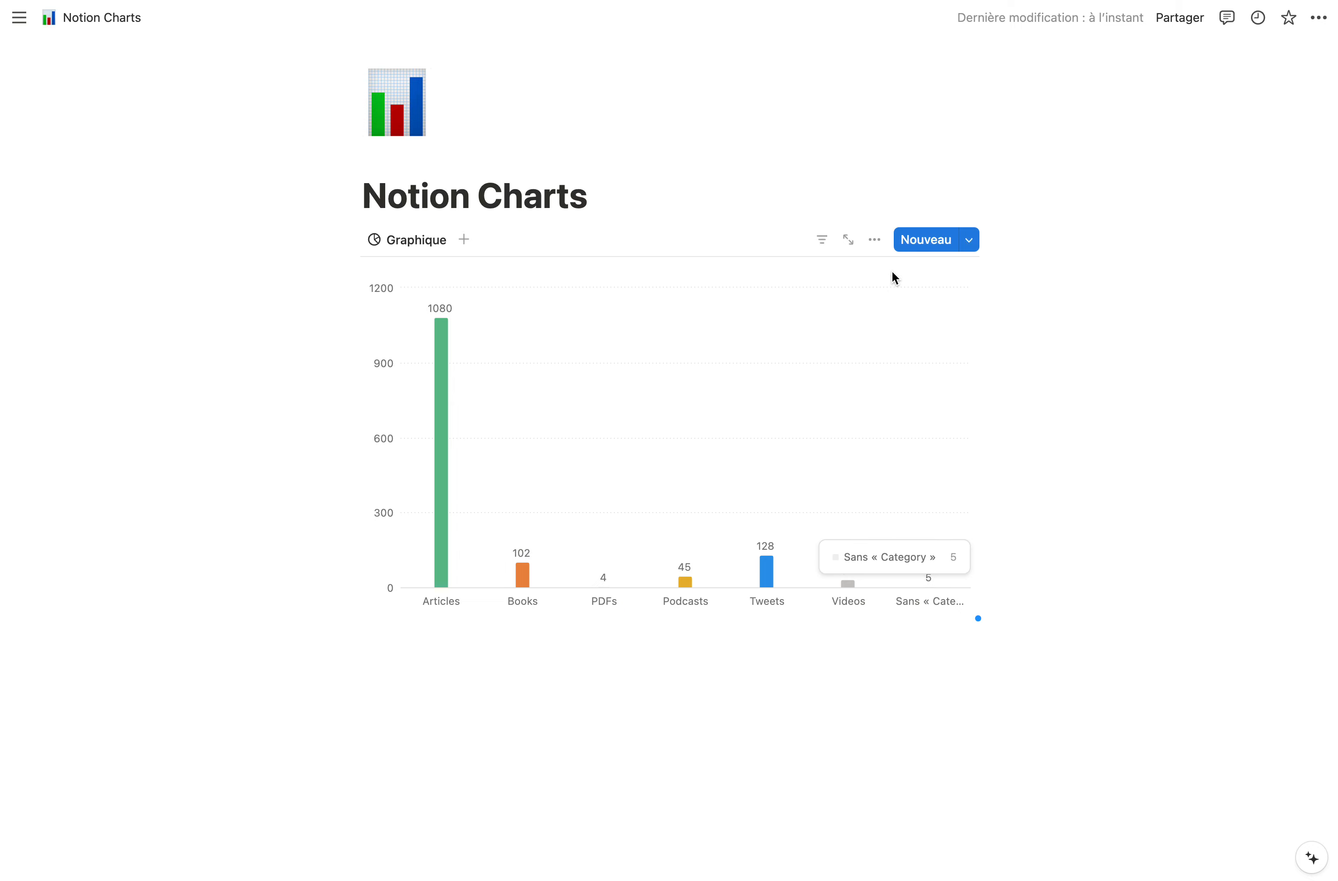
Change the Library DB chart's type to horizontal bars and close its view options.
left_click(873, 250)
left_click(1057, 357)
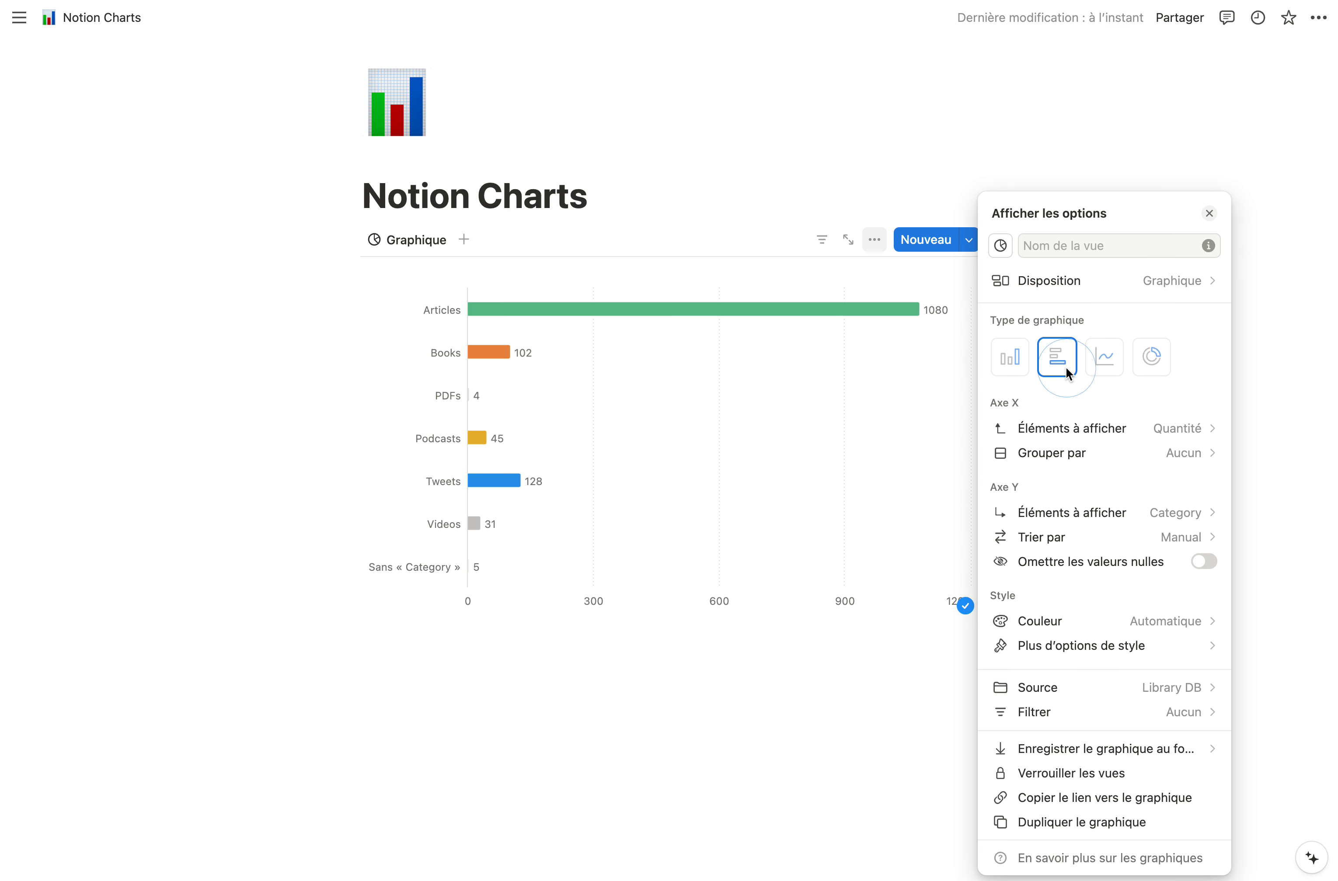
left_click(349, 704)
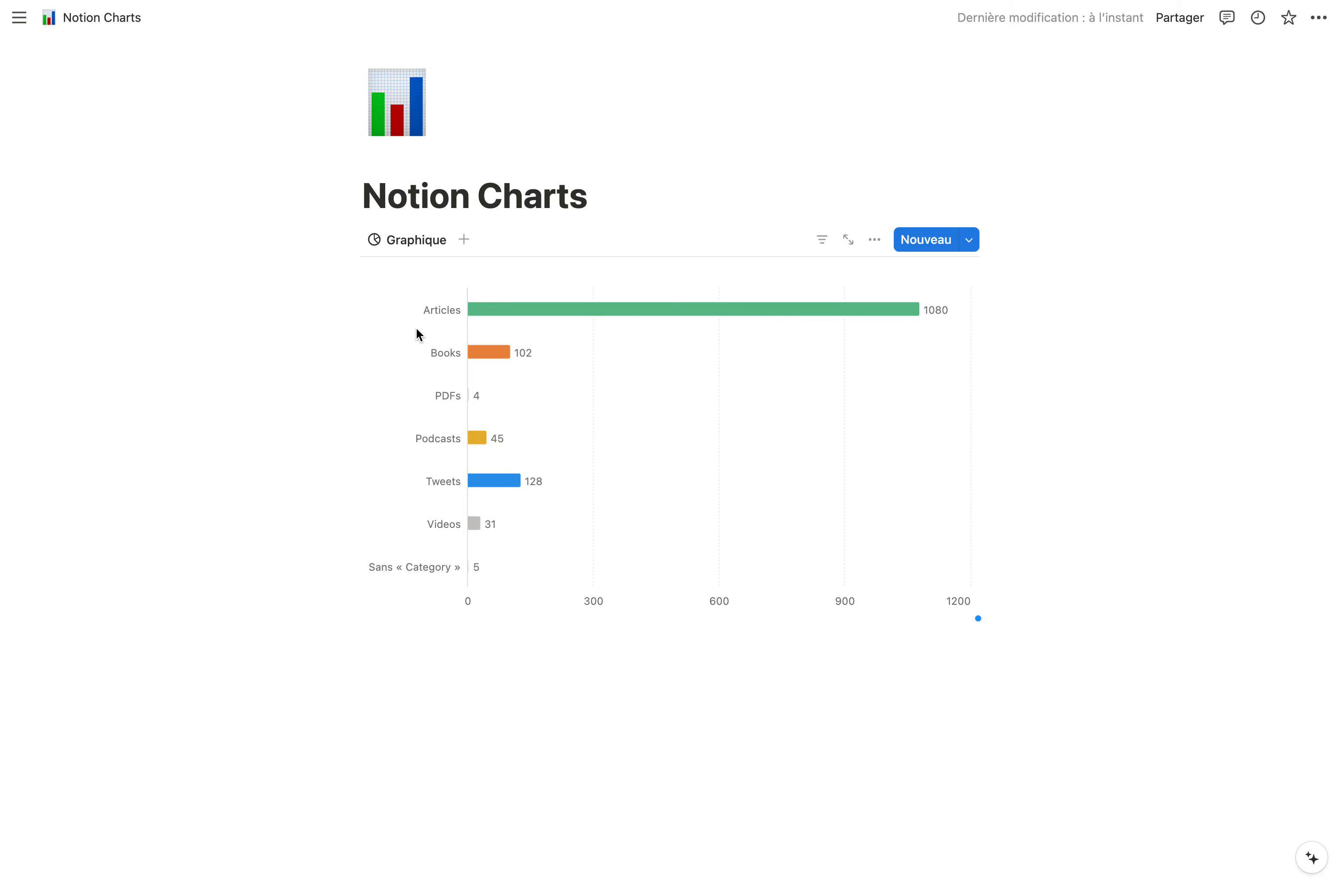
Change the Library DB chart's type to a line chart.
left_click(873, 241)
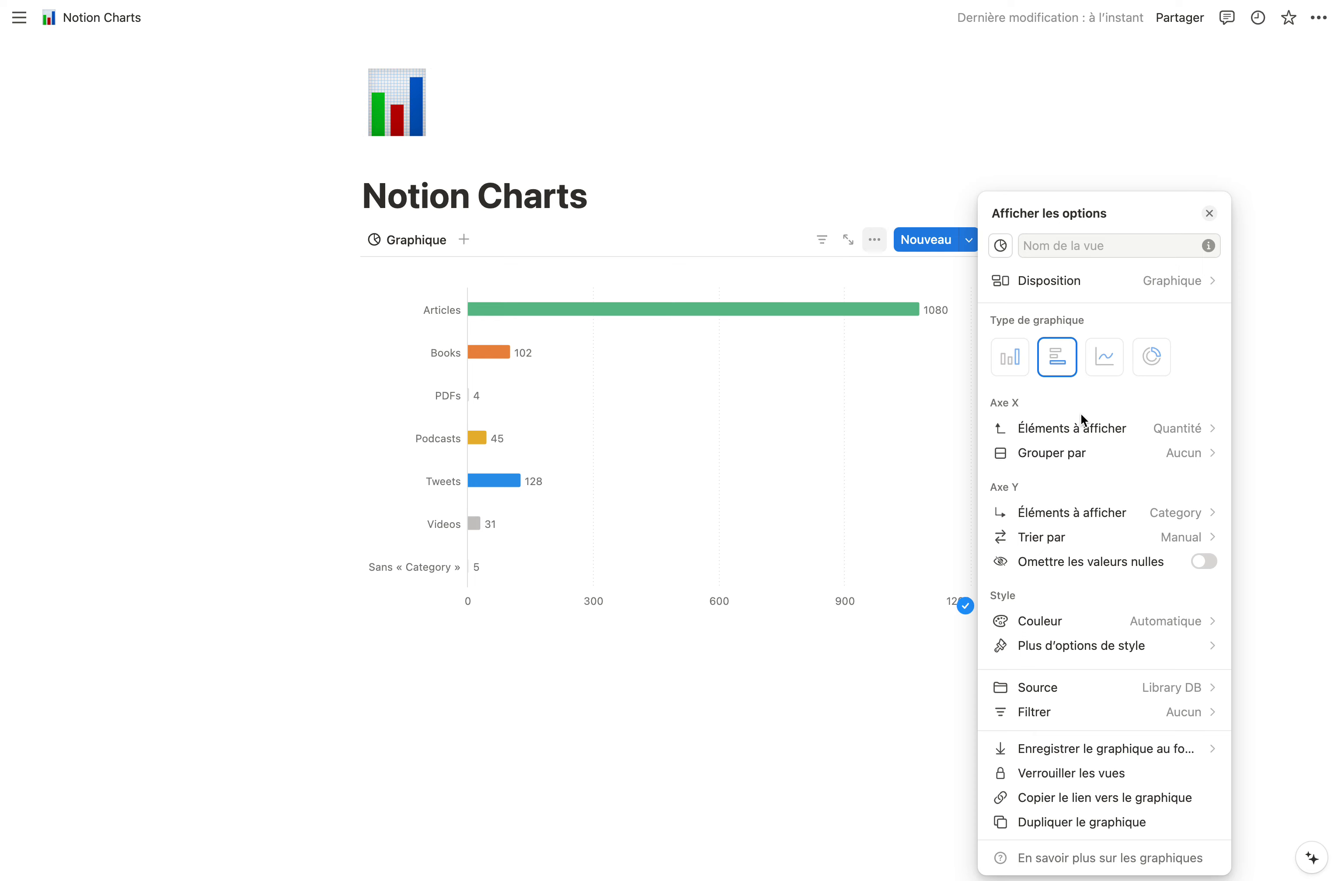
left_click(1101, 358)
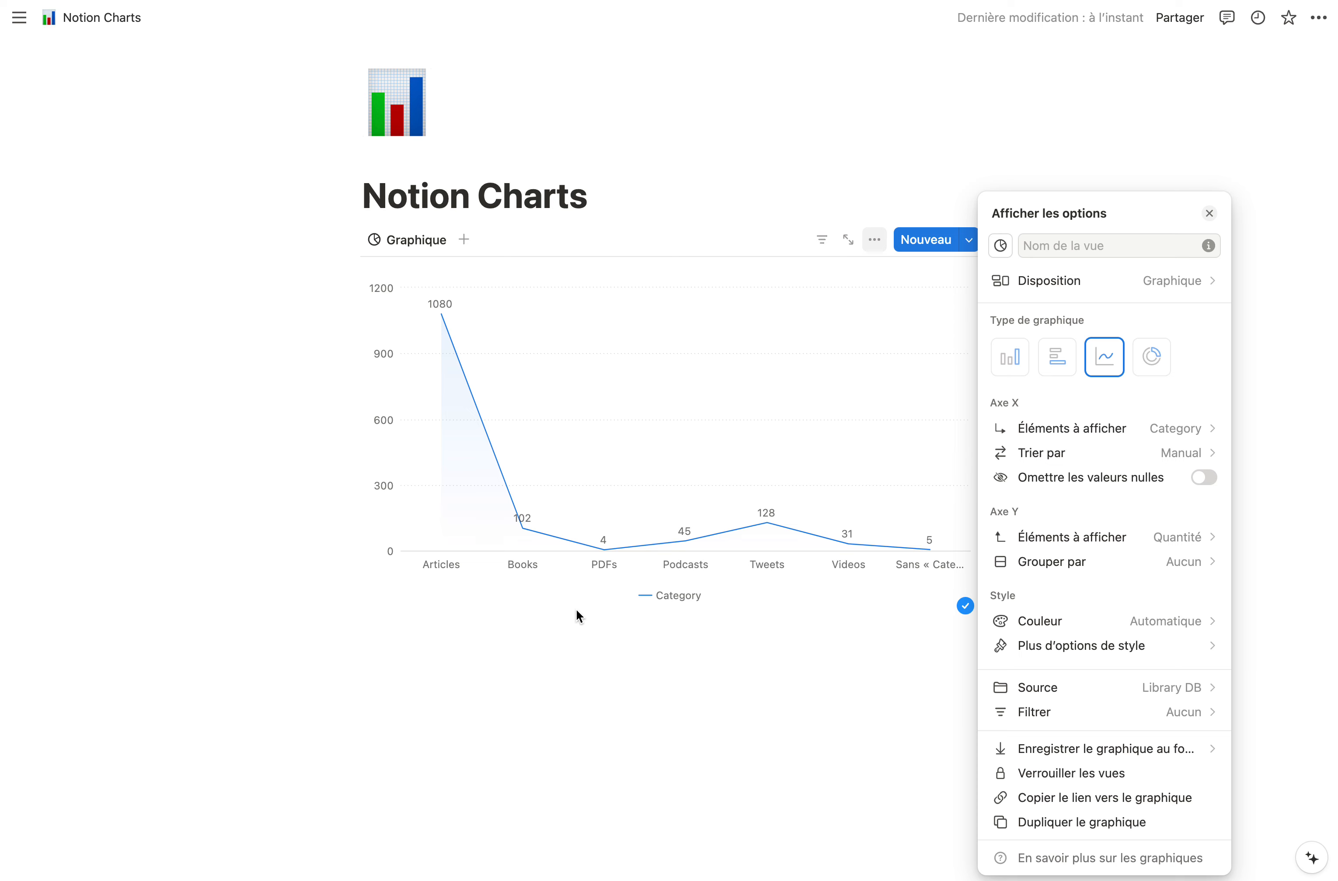
Plot the Library DB line chart by Created time grouped by month (Mois) on the X axis and close its view options.
left_click(1138, 430)
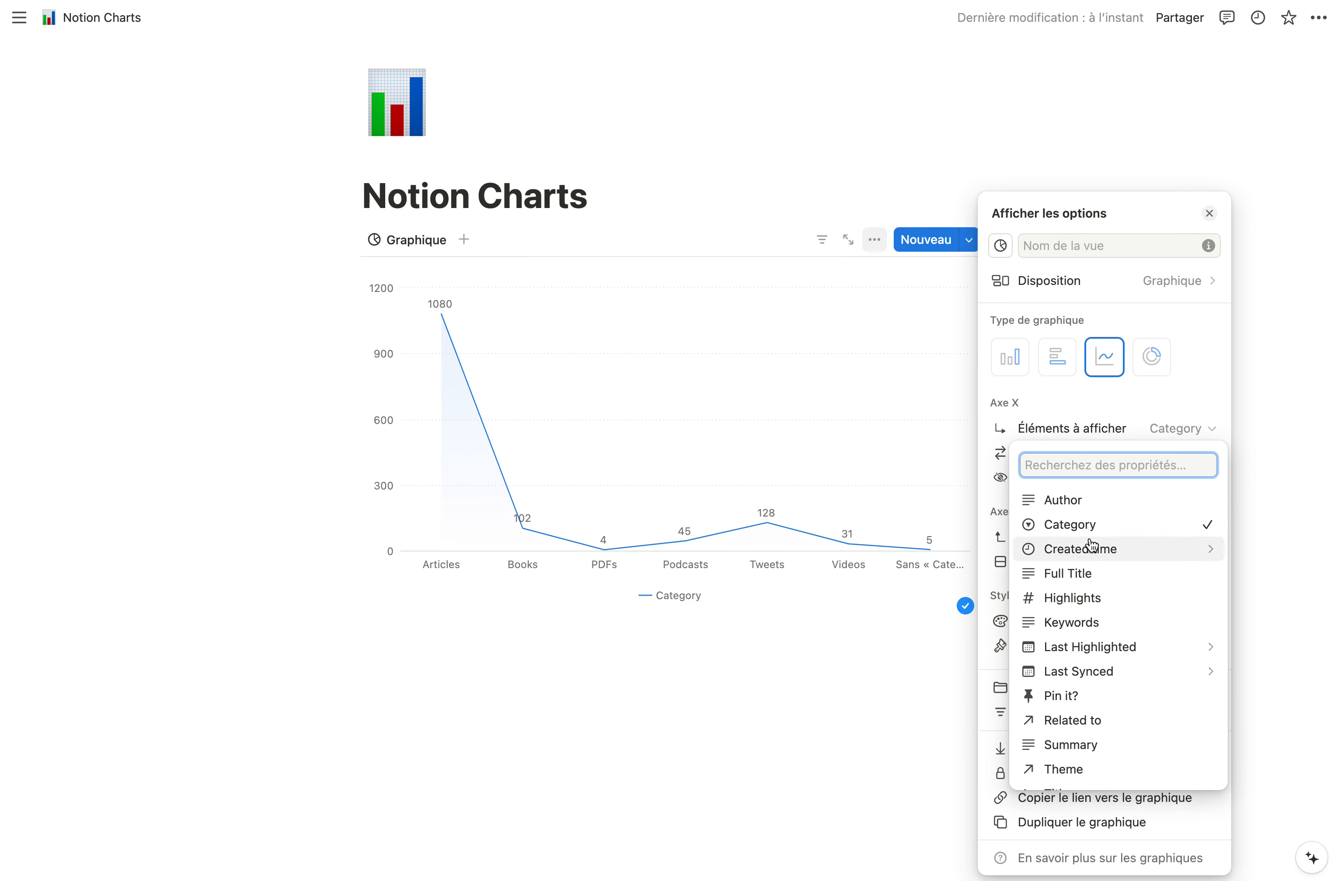
mouse_move(1099, 550)
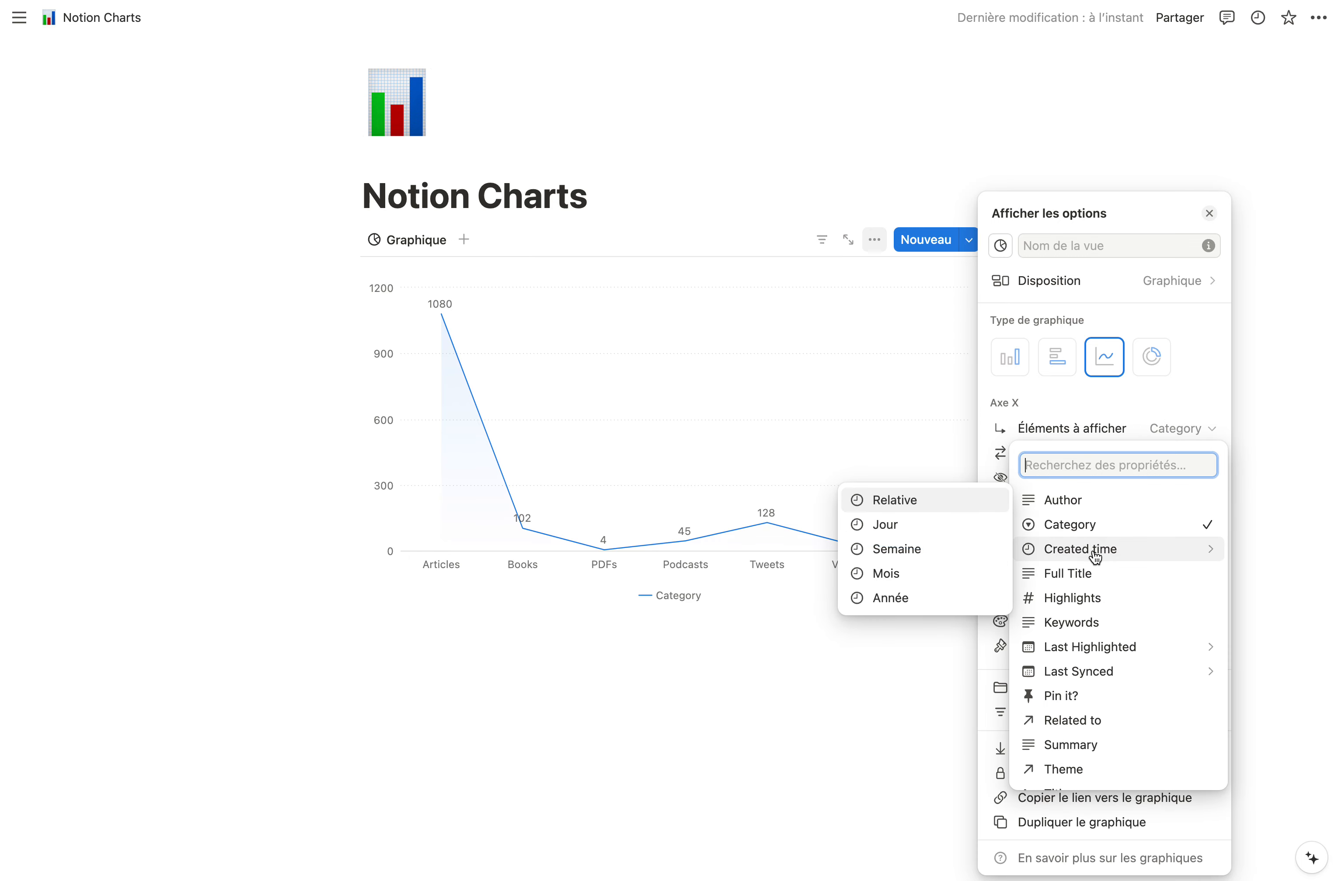
left_click(909, 572)
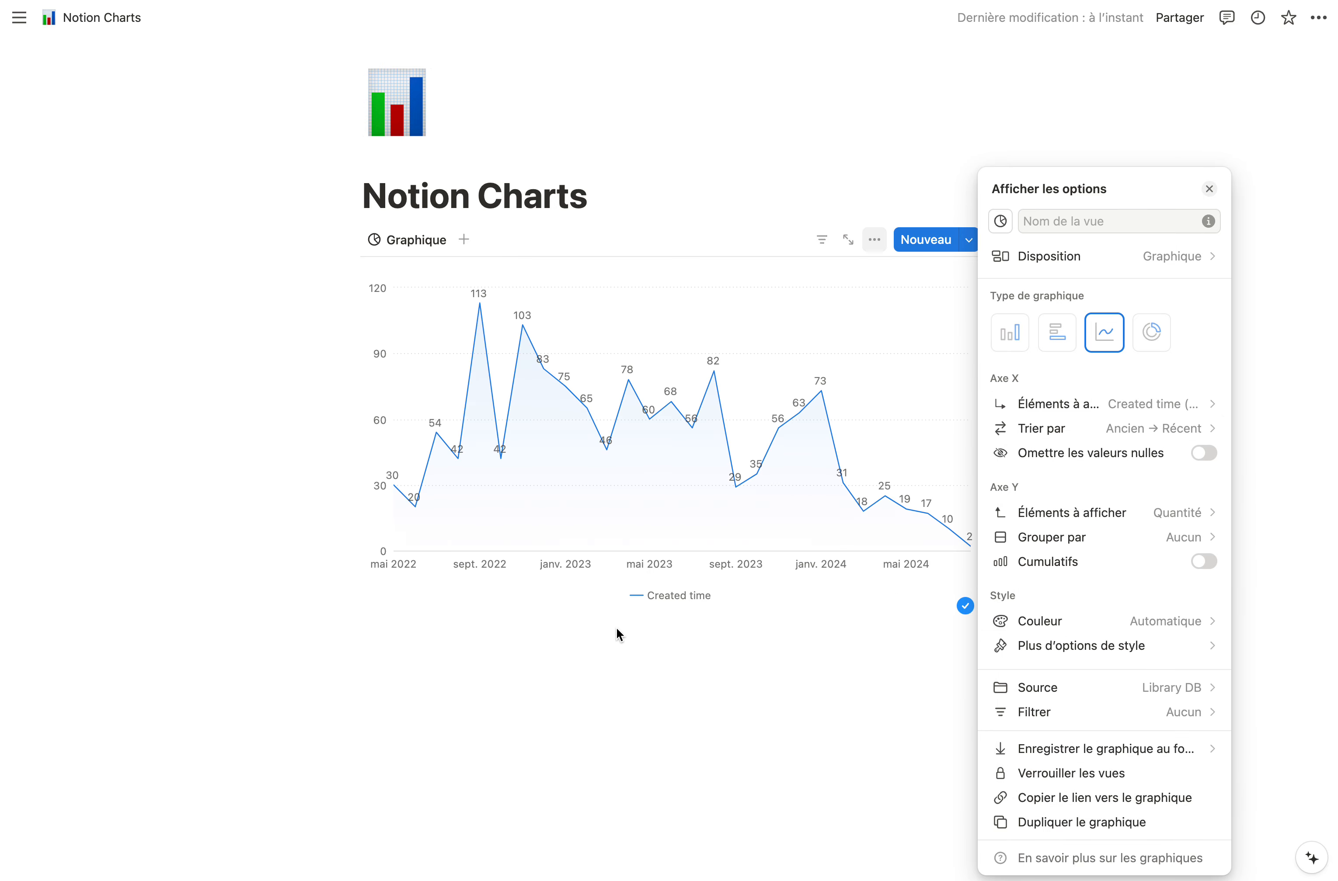
left_click(507, 632)
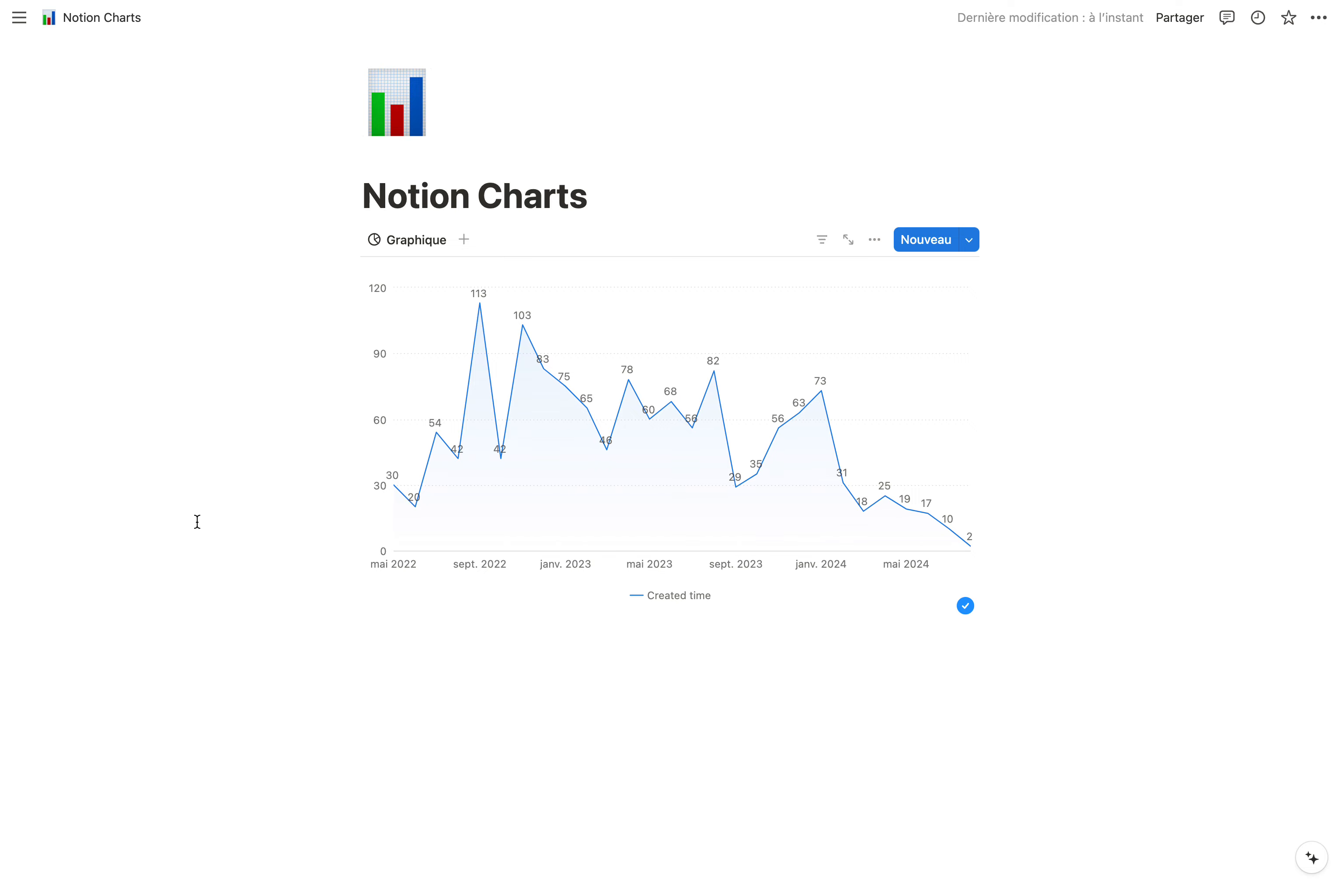
Change the chart's type to a donut (Anneau) with Category as the displayed property, and close its view options.
left_click(874, 241)
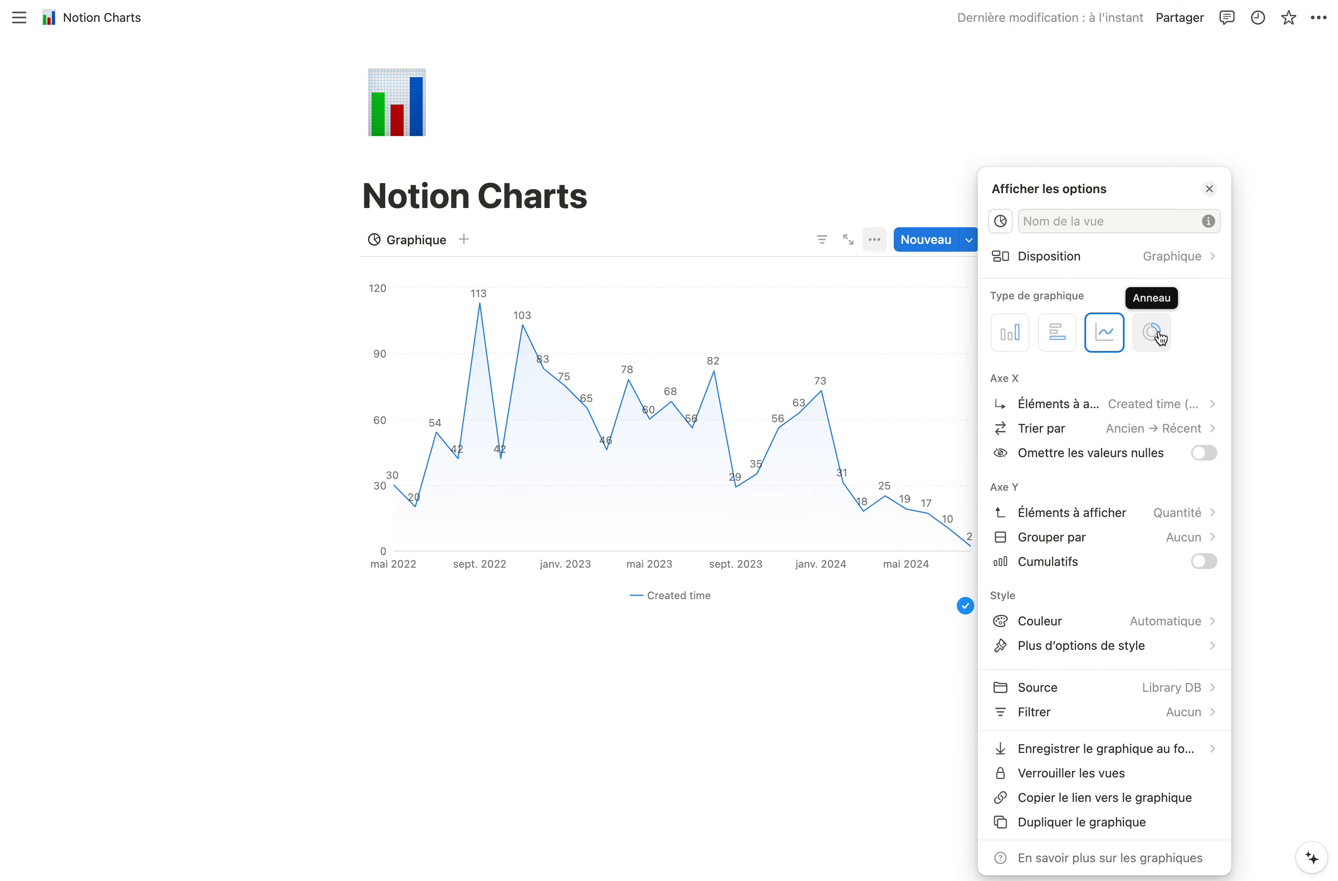
left_click(1153, 335)
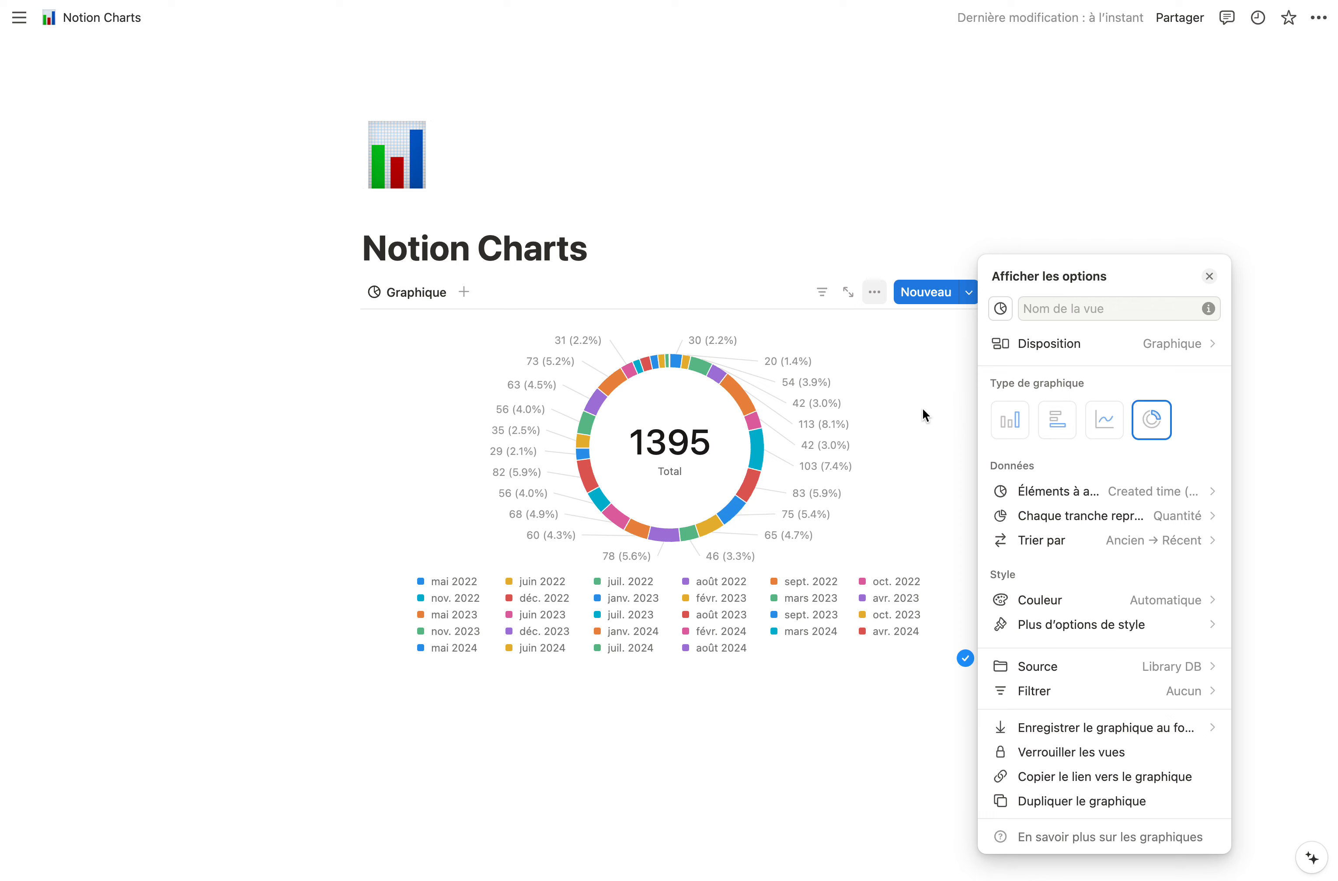
left_click(1116, 495)
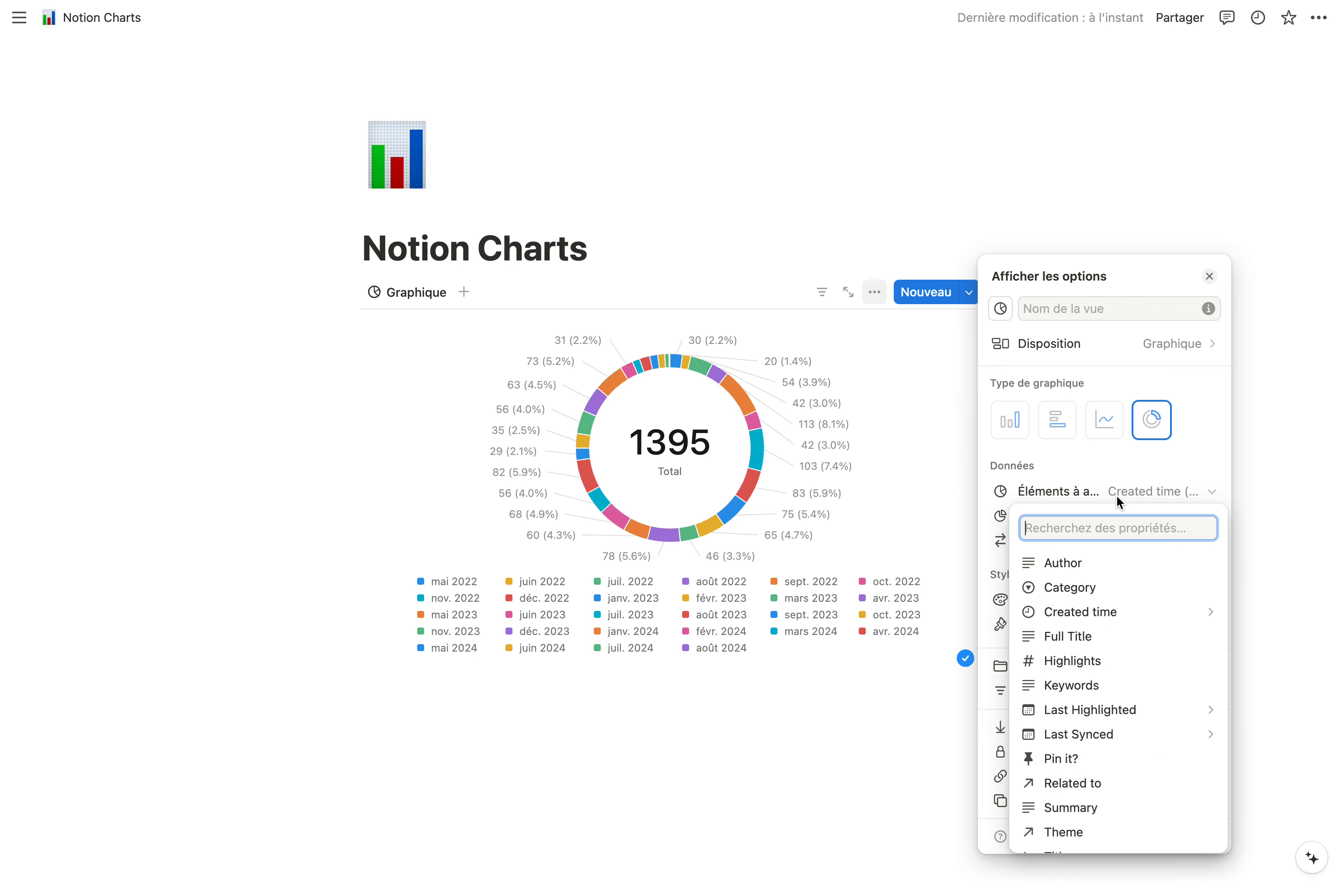
left_click(1095, 589)
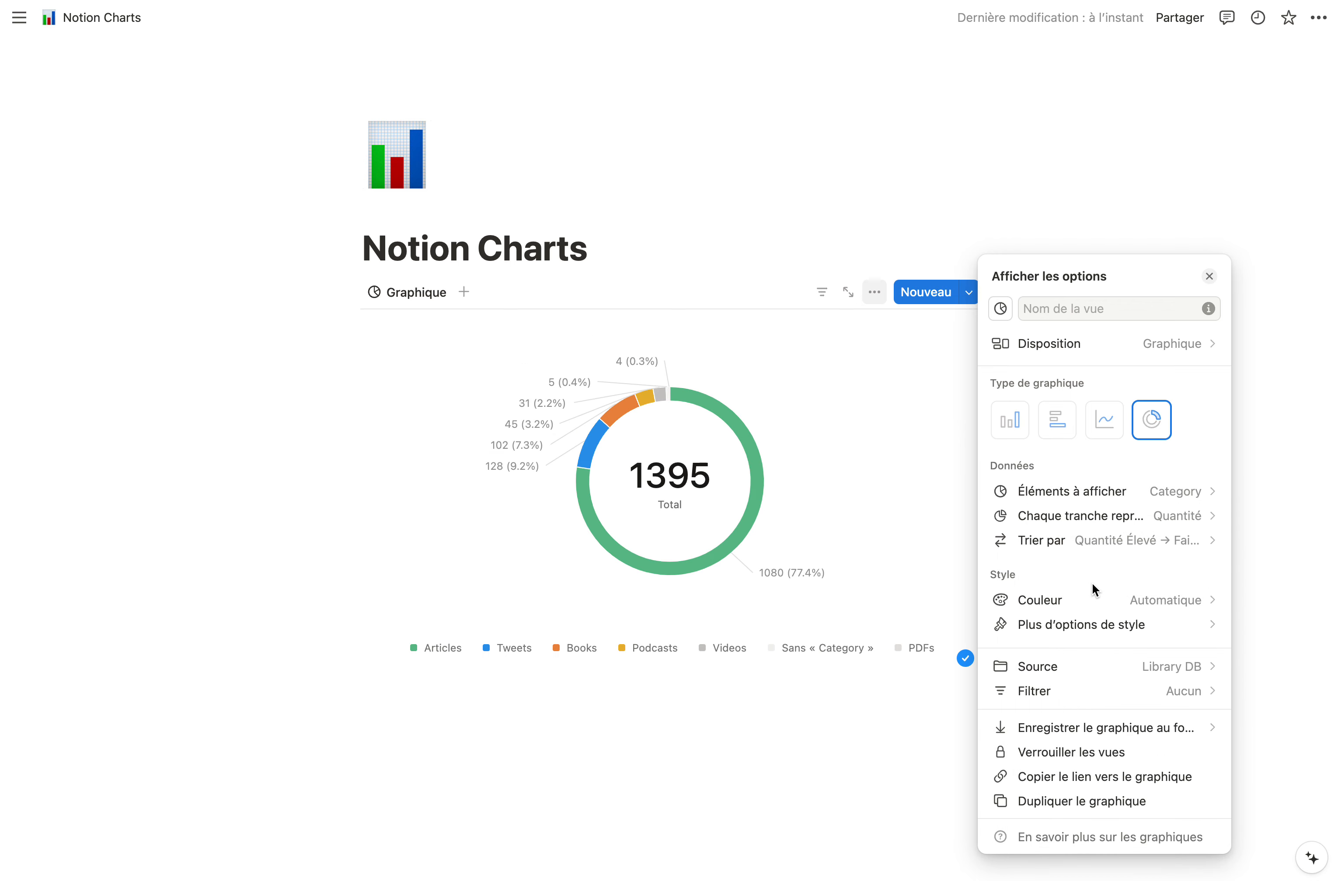
left_click(495, 697)
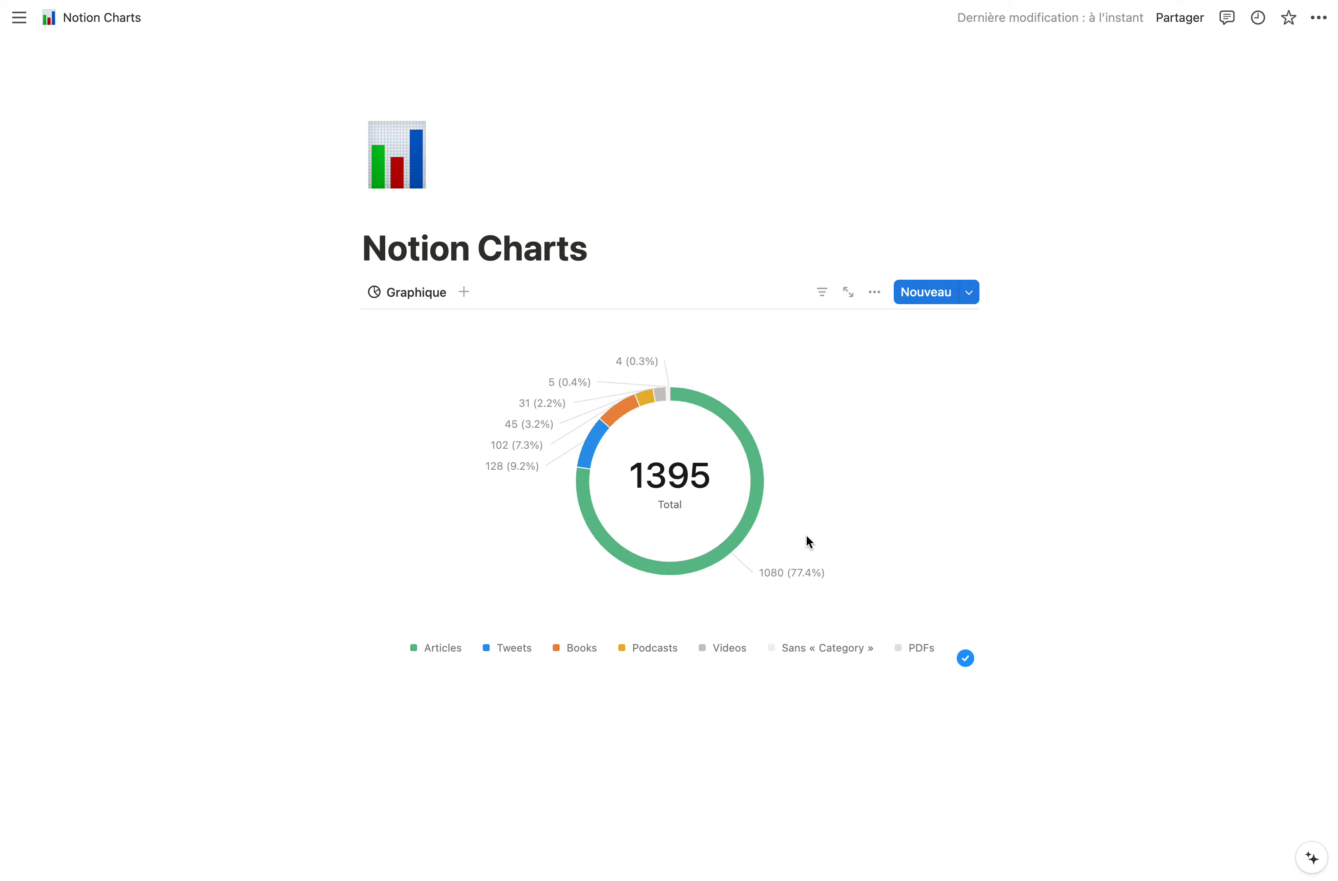
Hide the donut chart's legend and set its data labels to Aucun, leaving the centre value switched on.
left_click(874, 292)
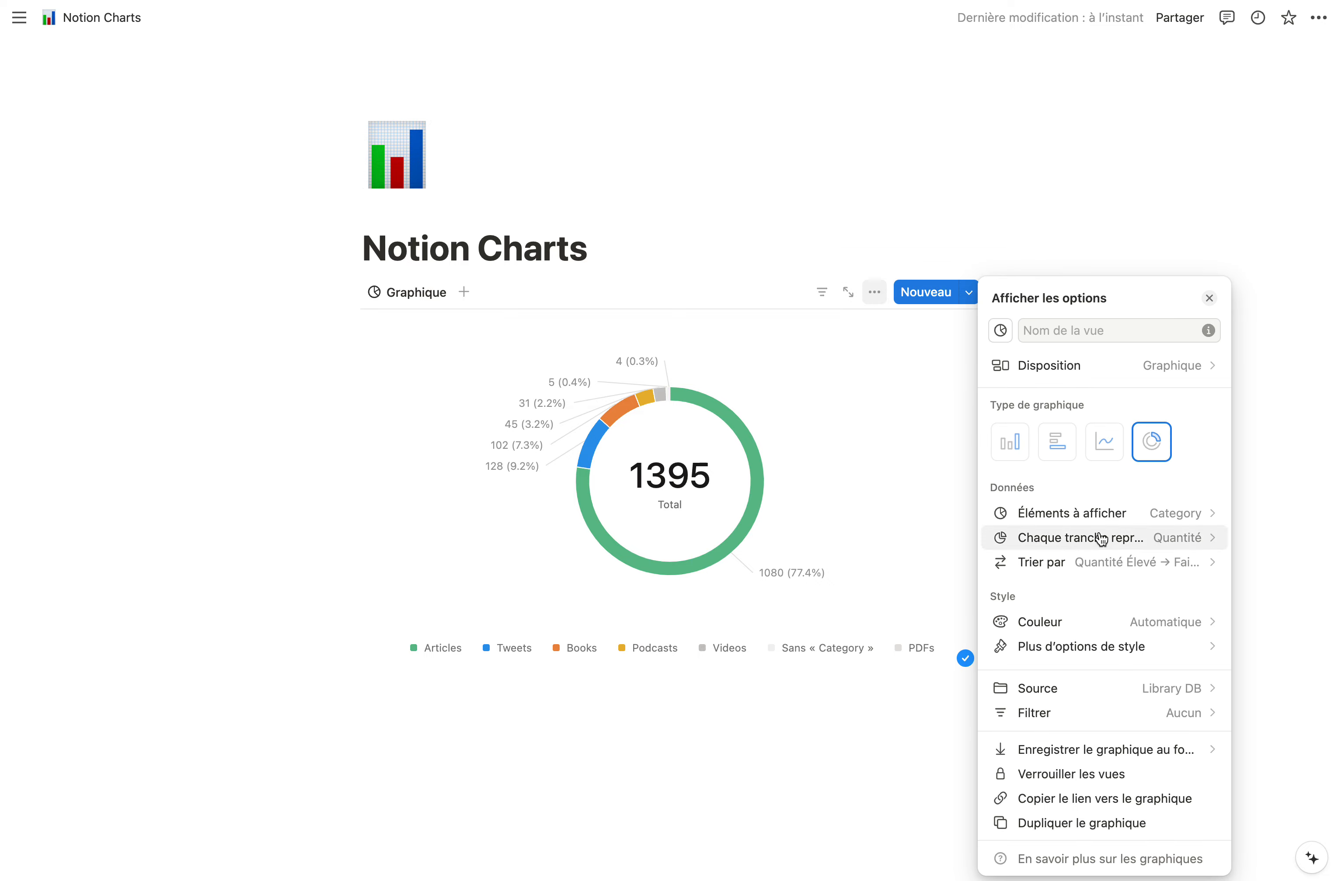
left_click(1079, 651)
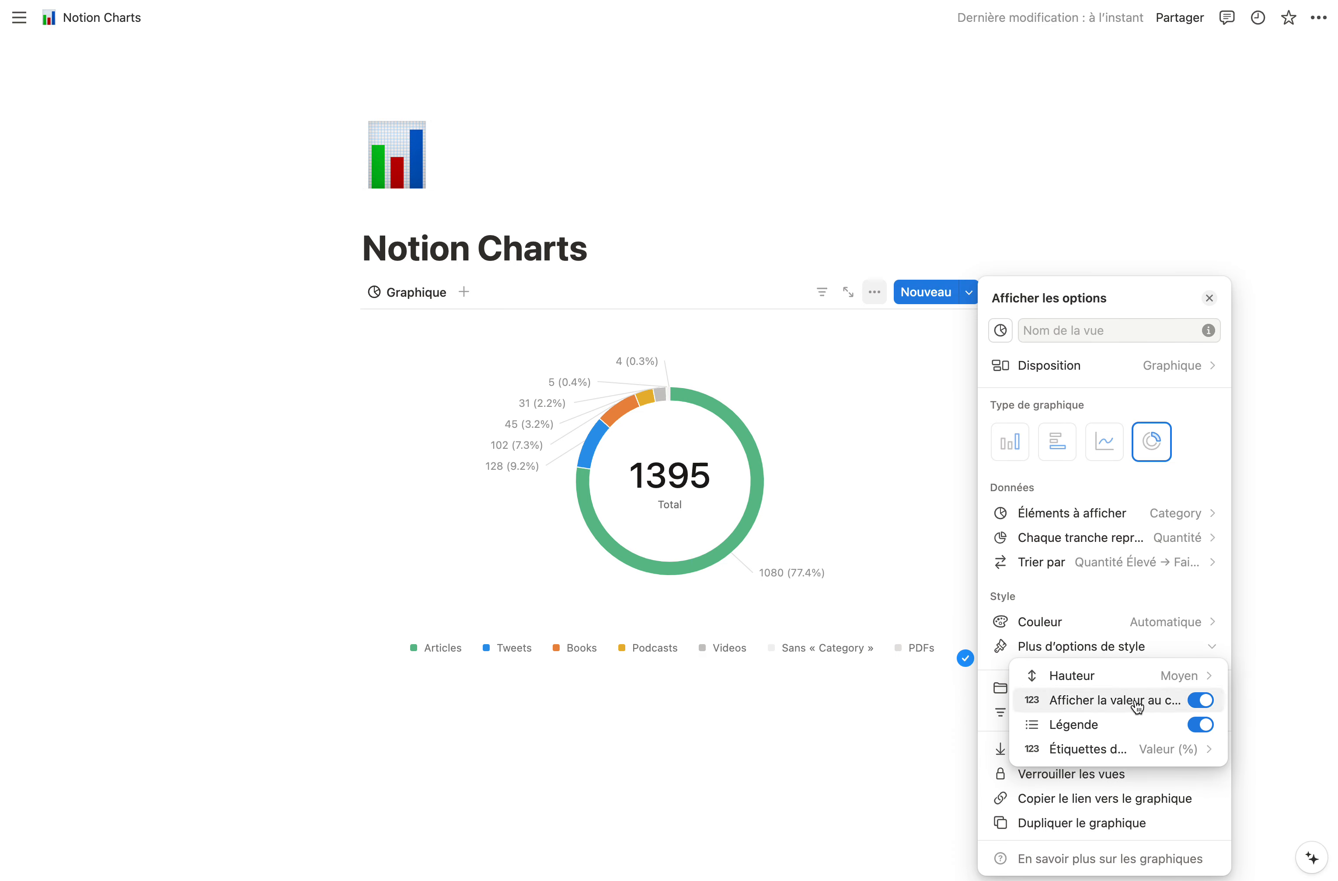
left_click(1203, 727)
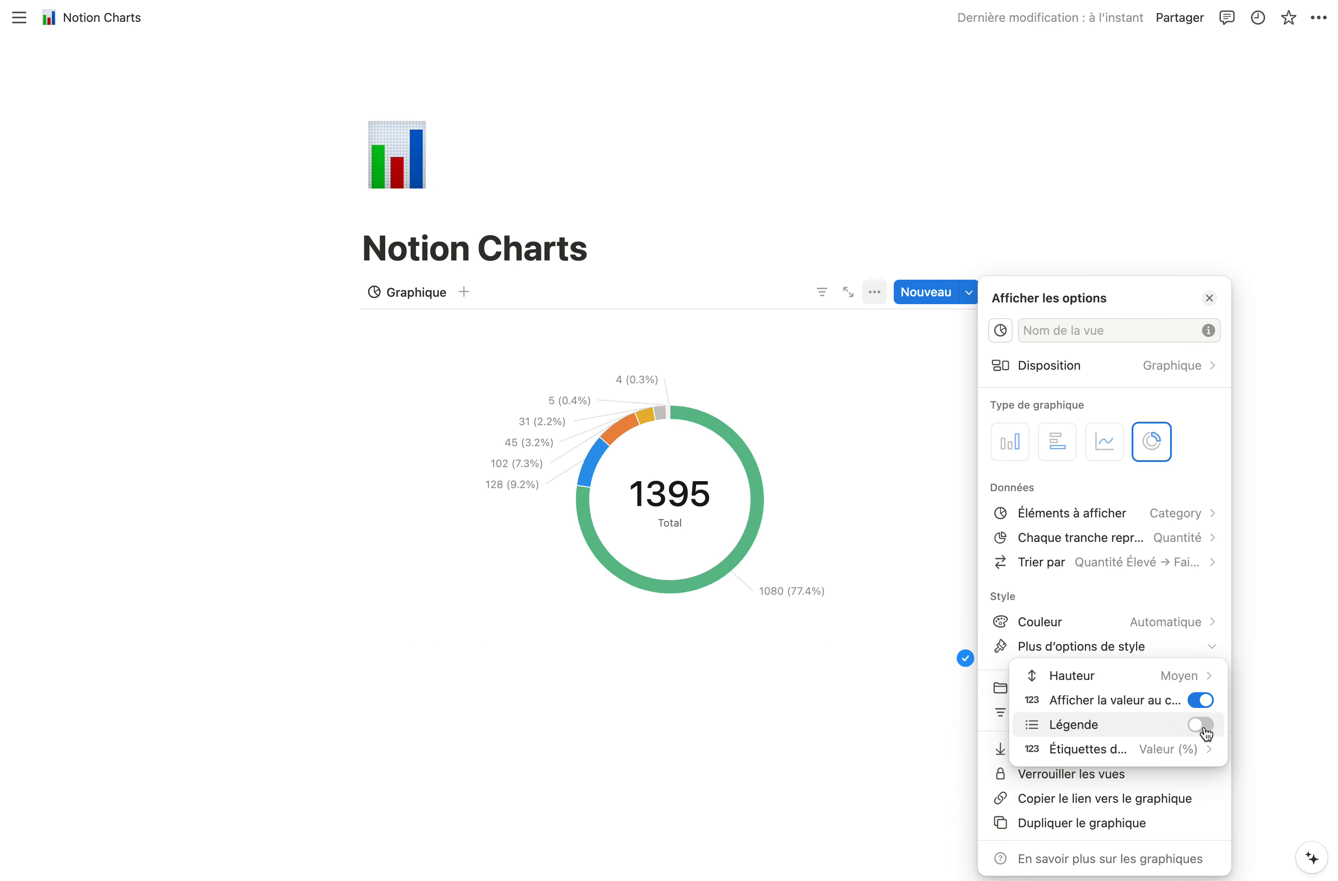
left_click(1203, 704)
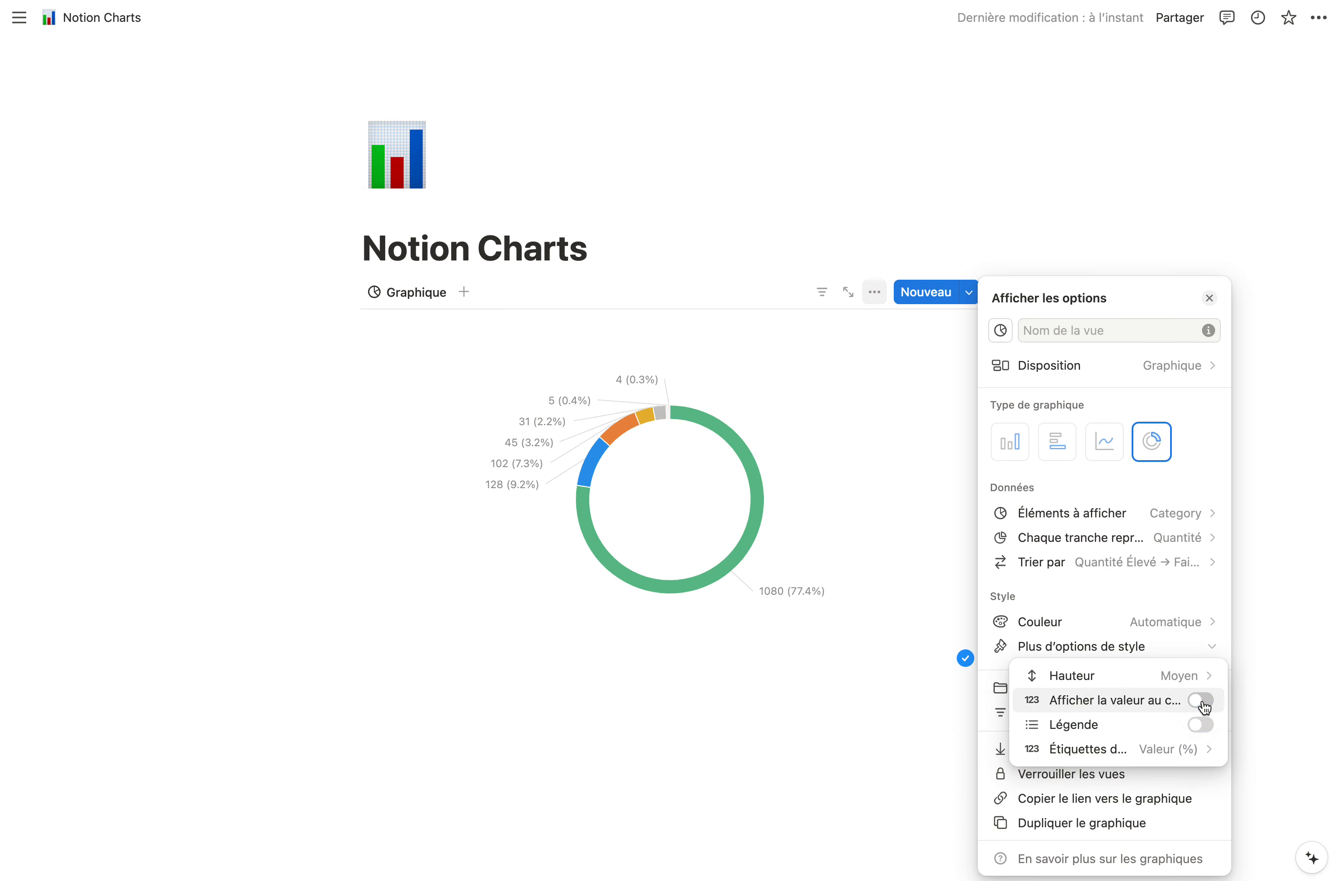
left_click(1205, 707)
mouse_move(1166, 759)
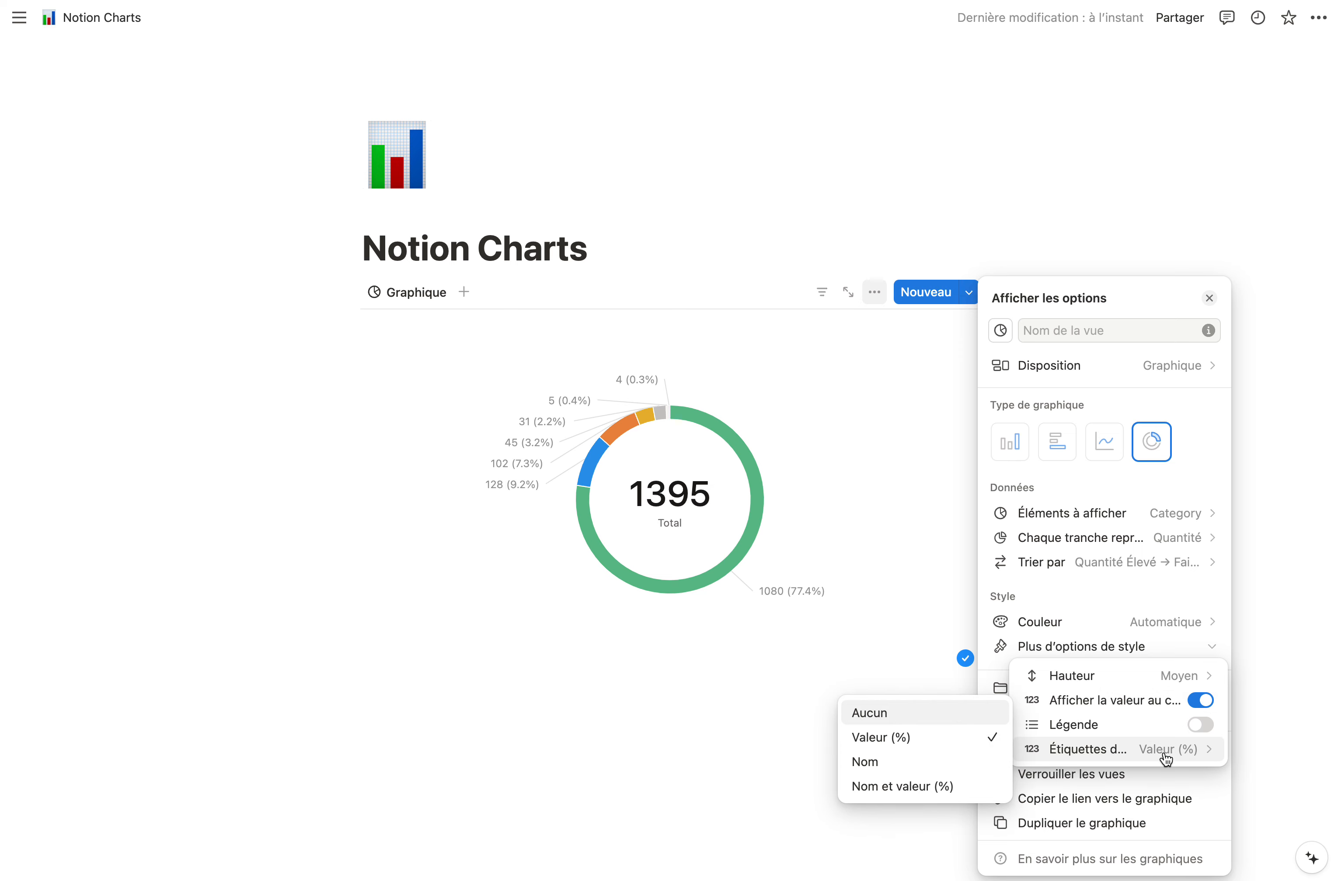
left_click(932, 711)
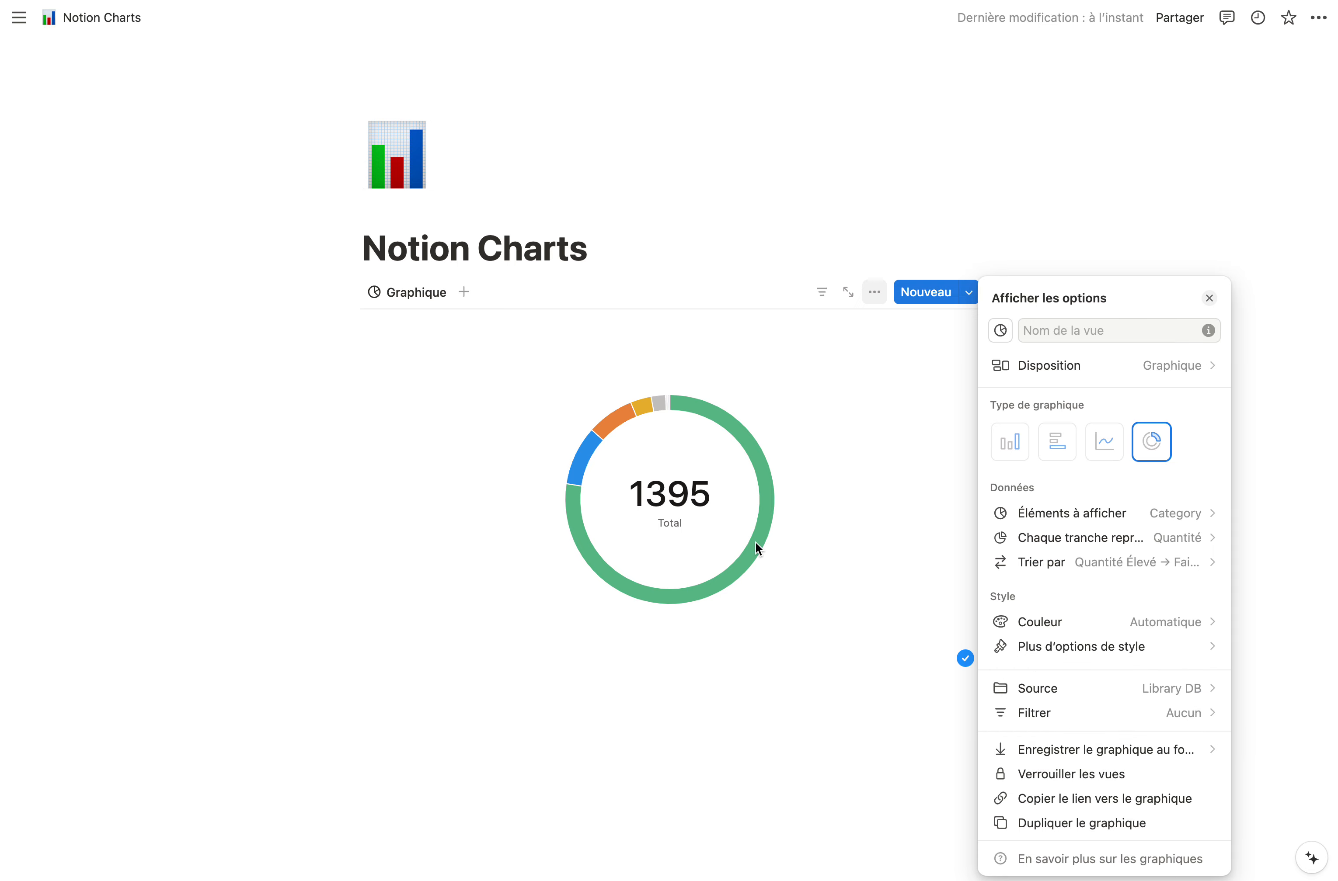
Hide the Tweets, Books, Podcasts, Videos, Sans « Category » and PDFs groups from the donut chart, leaving only Articles.
left_click(1110, 567)
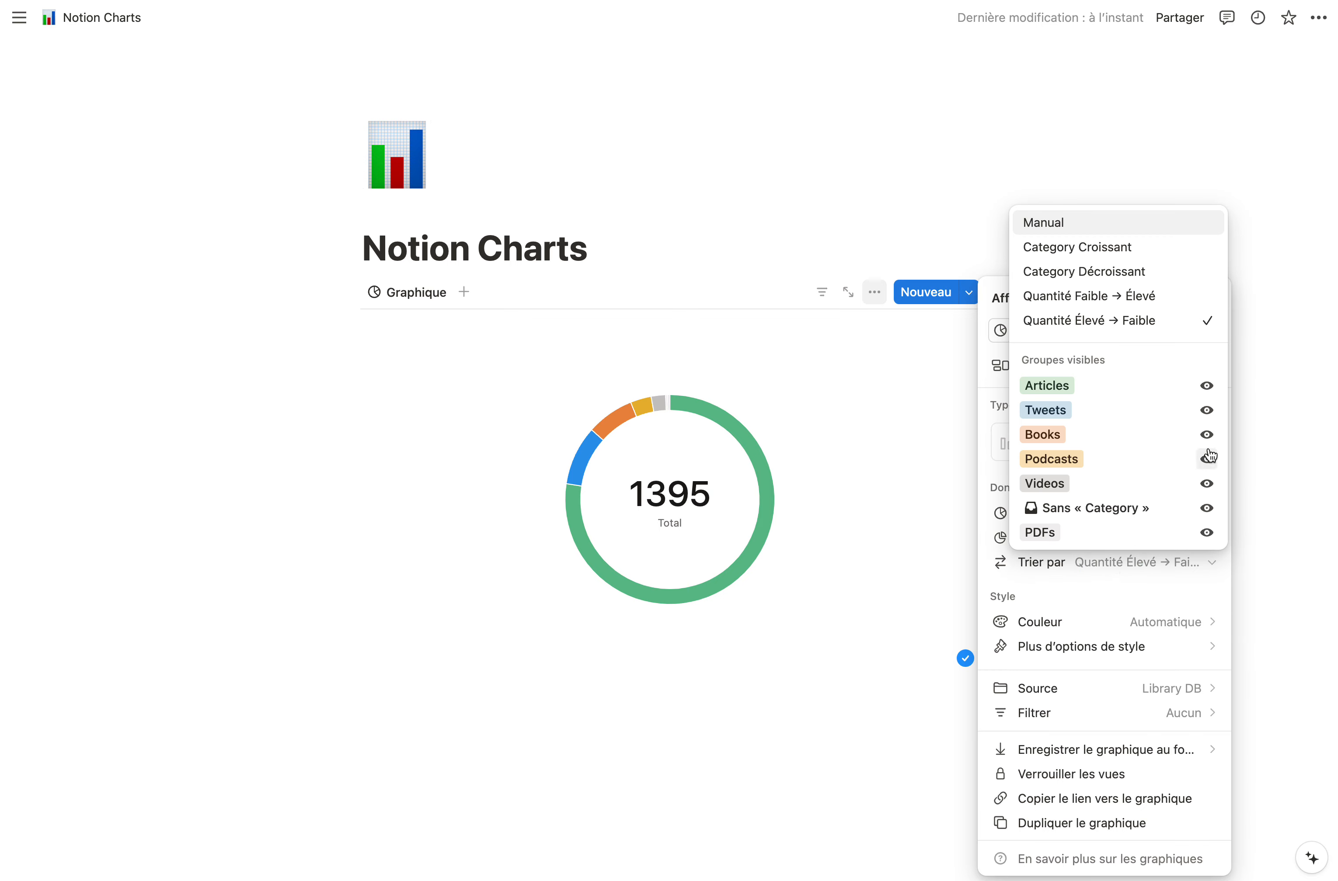
left_click(1209, 411)
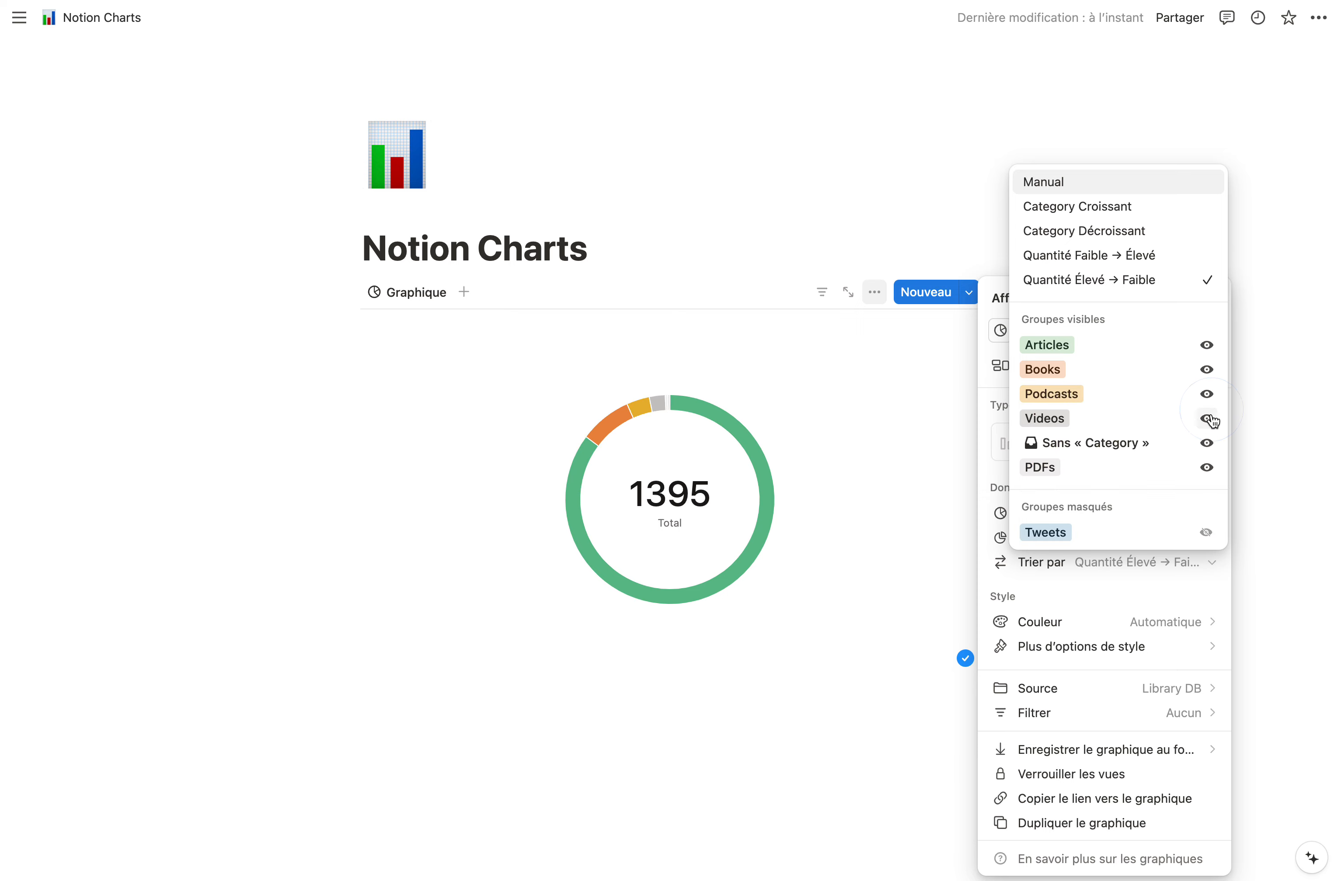
left_click(1208, 369)
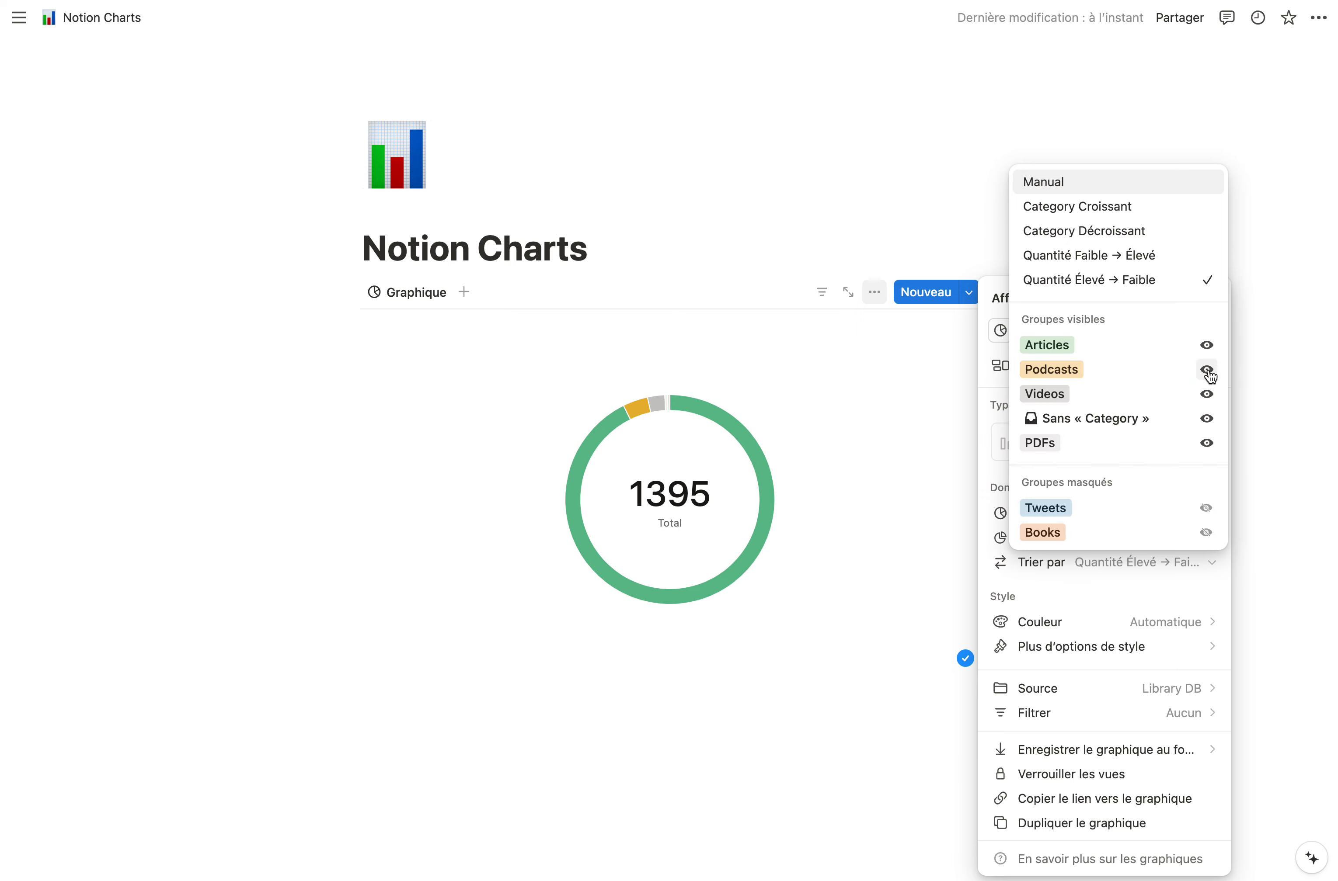
left_click(1208, 369)
left_click(1207, 369)
left_click(1207, 369)
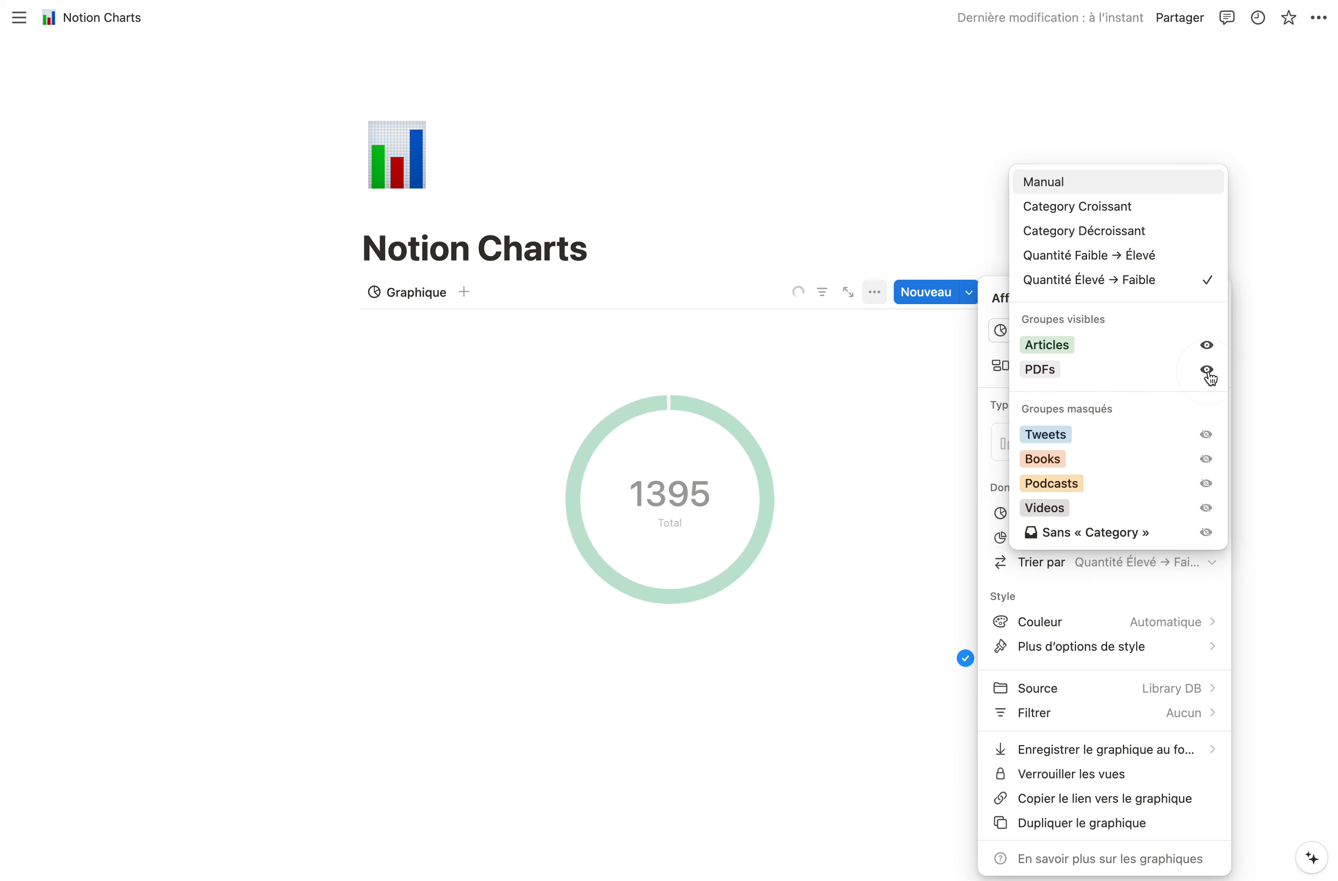
left_click(1208, 369)
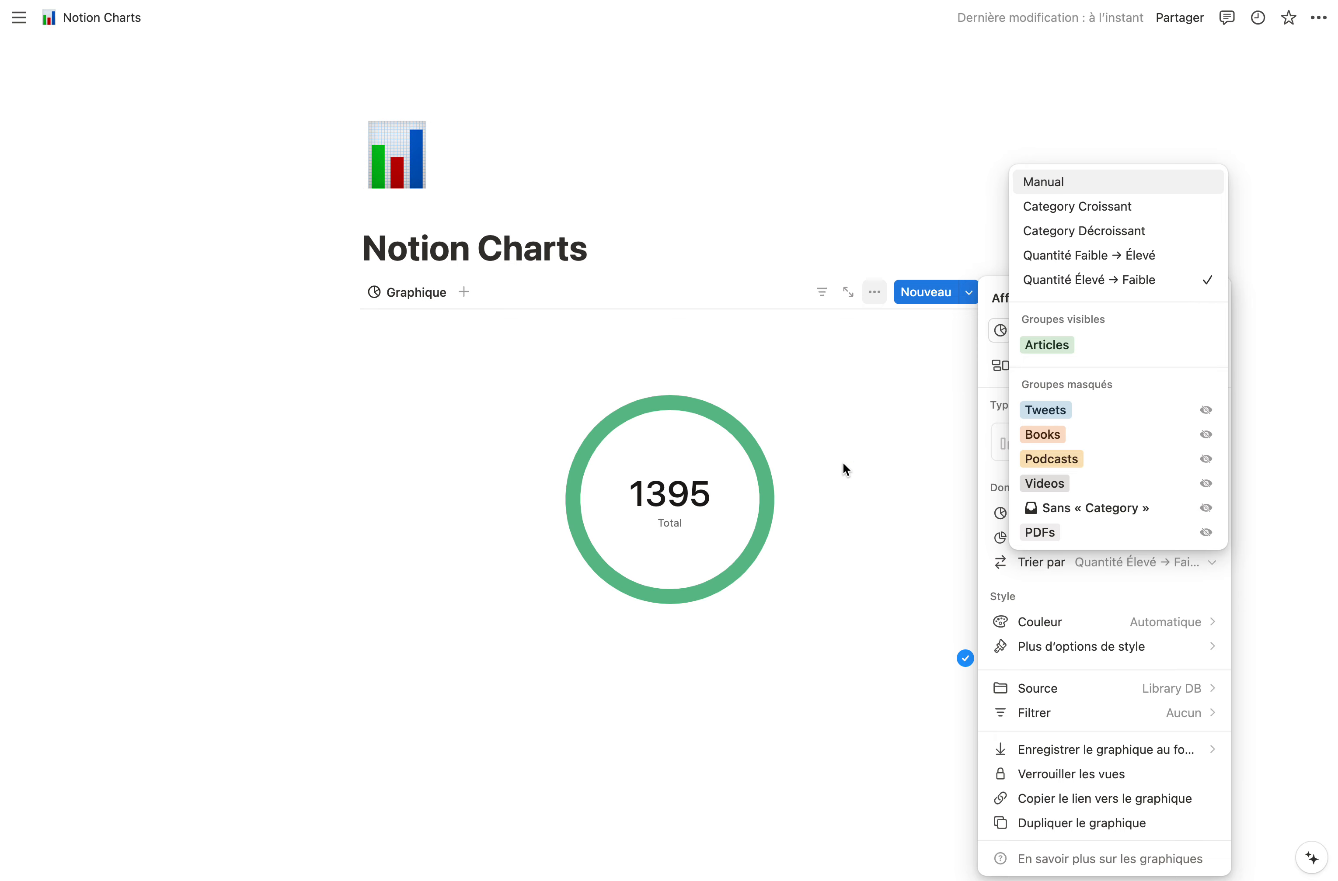
left_click(990, 384)
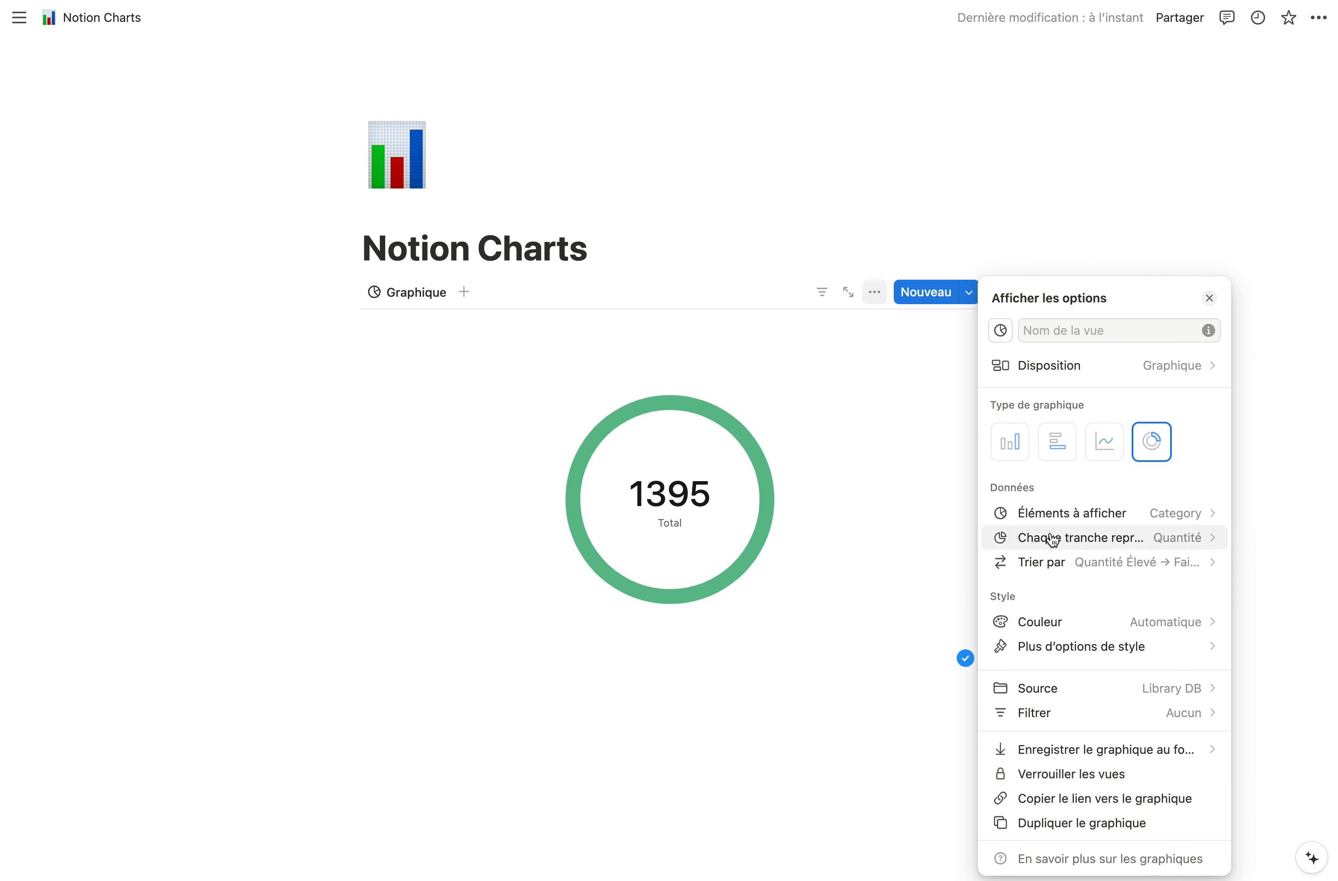
Try the Bleu and Orange colour palettes on the donut chart and set its colour to Jaune.
left_click(1064, 621)
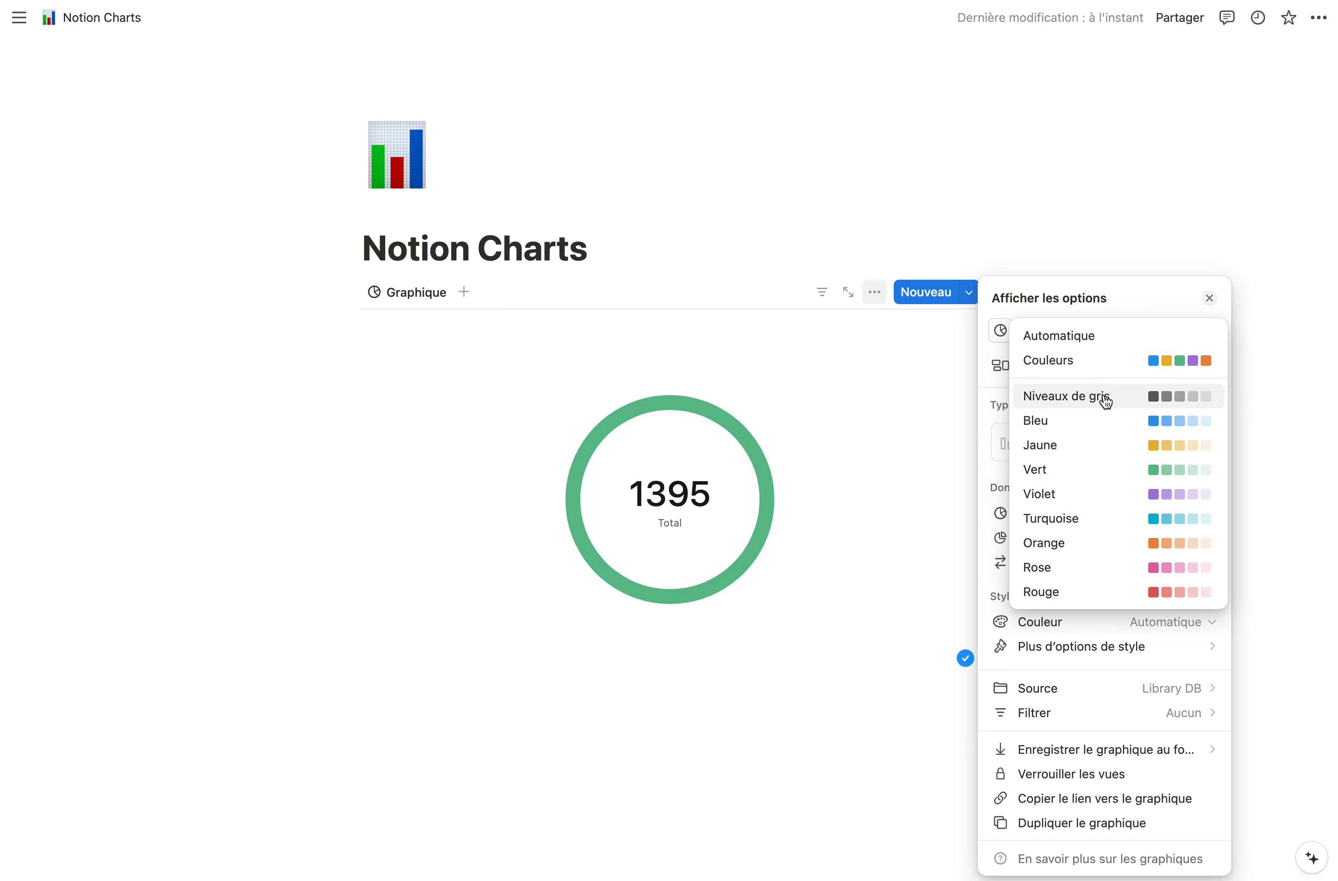
left_click(1096, 428)
left_click(1054, 619)
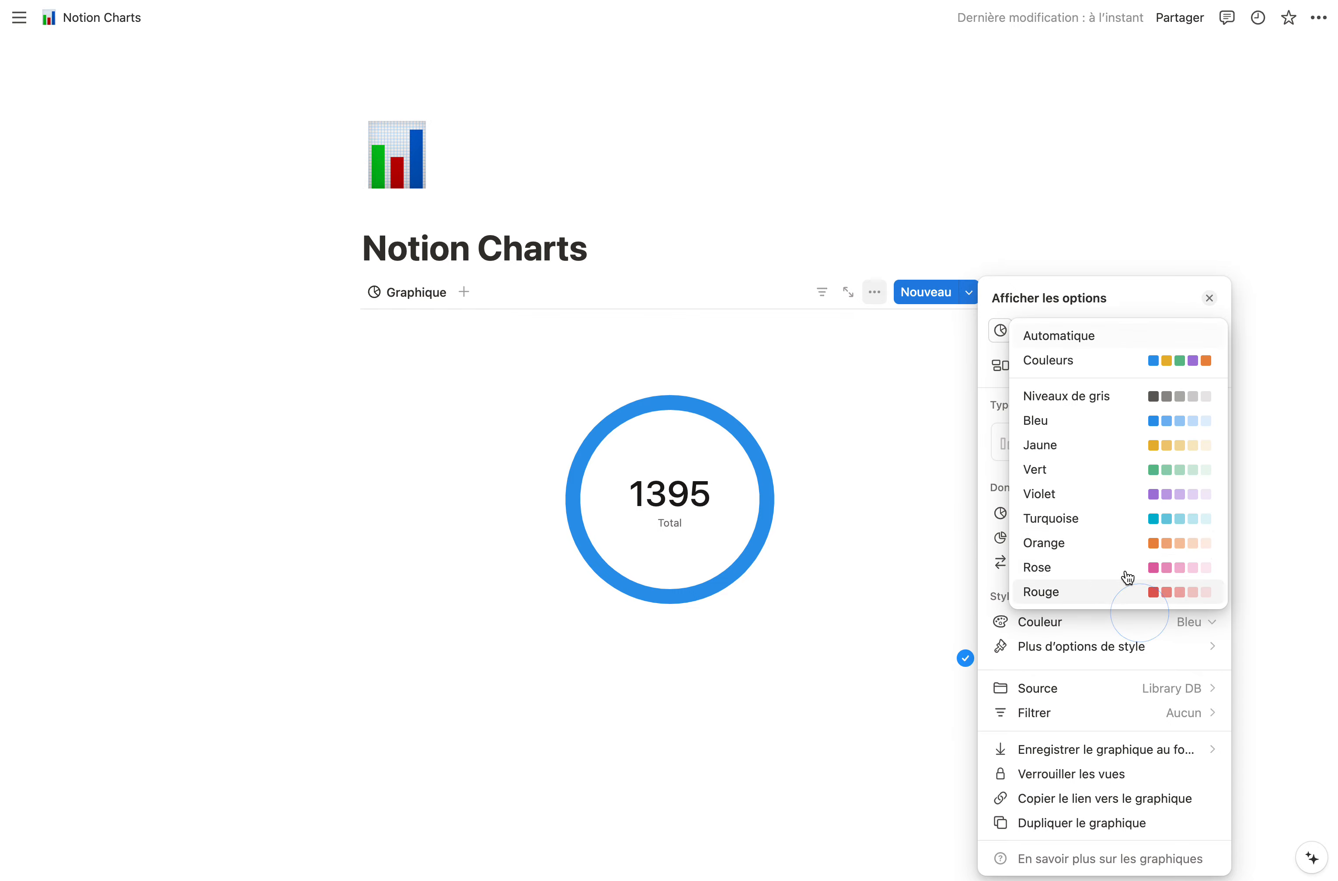
left_click(1108, 544)
left_click(1112, 625)
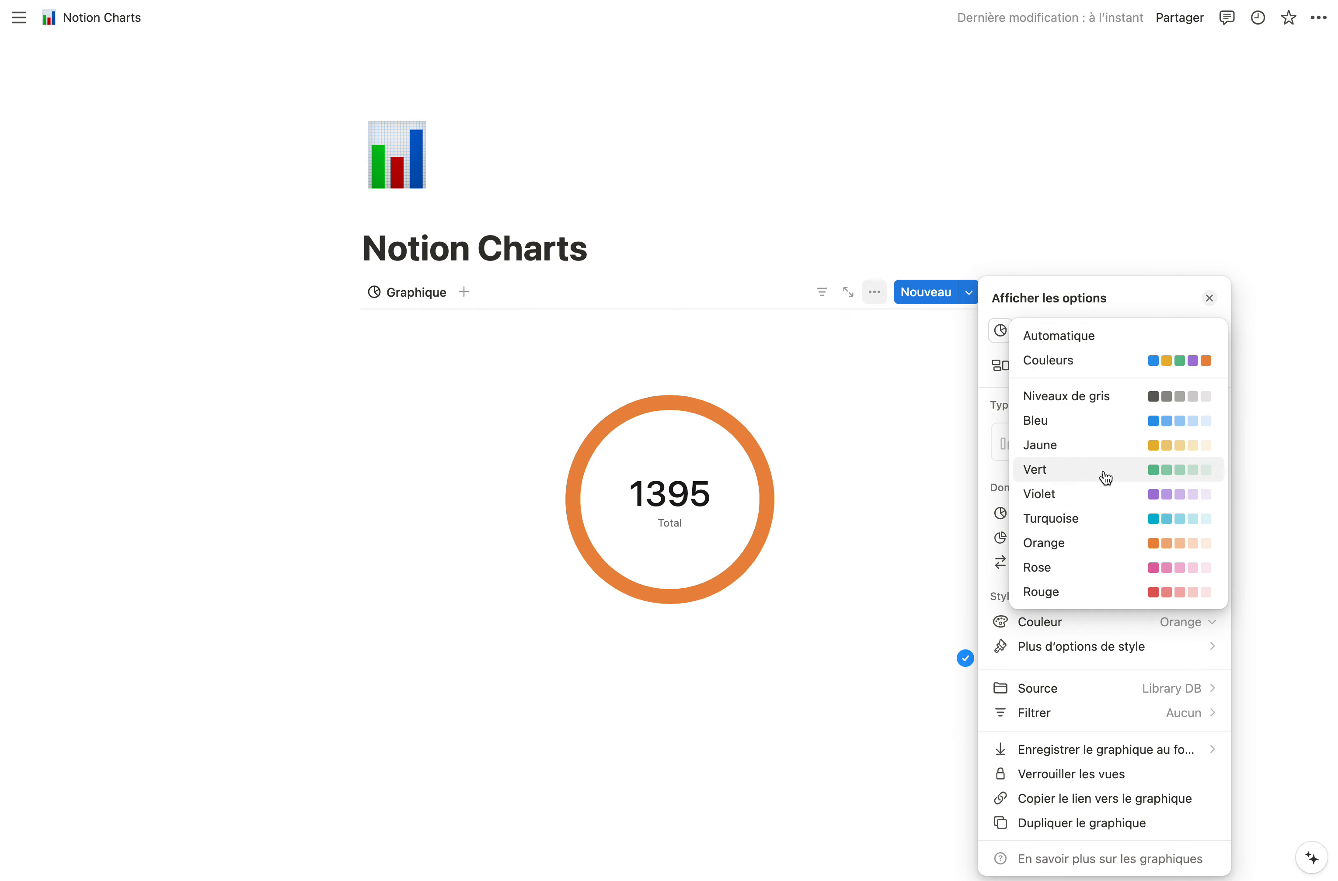
left_click(1111, 457)
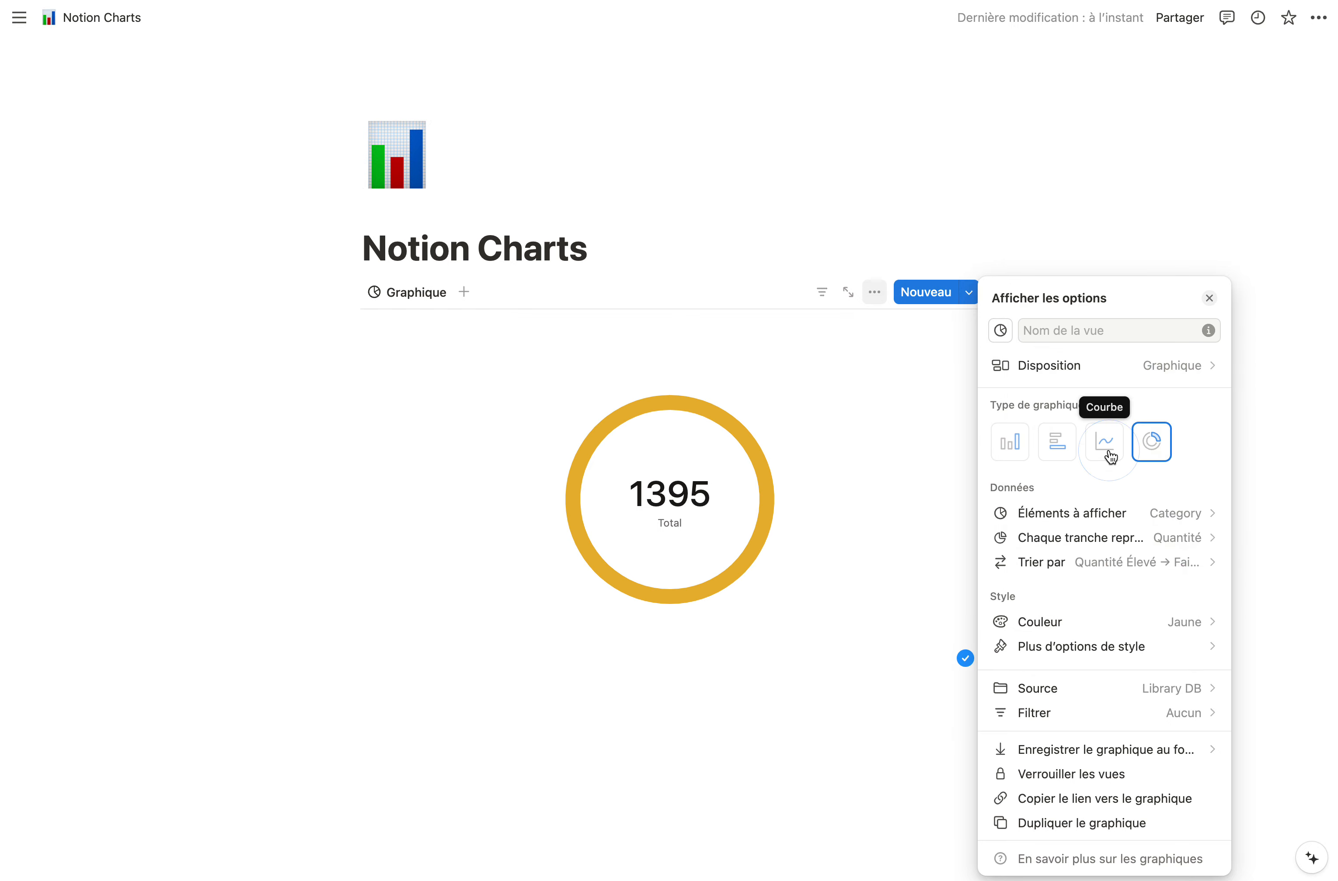
Change the chart to vertical bars and show the hidden Tweets, Books, Podcasts, Videos and PDFs groups again.
left_click(1008, 447)
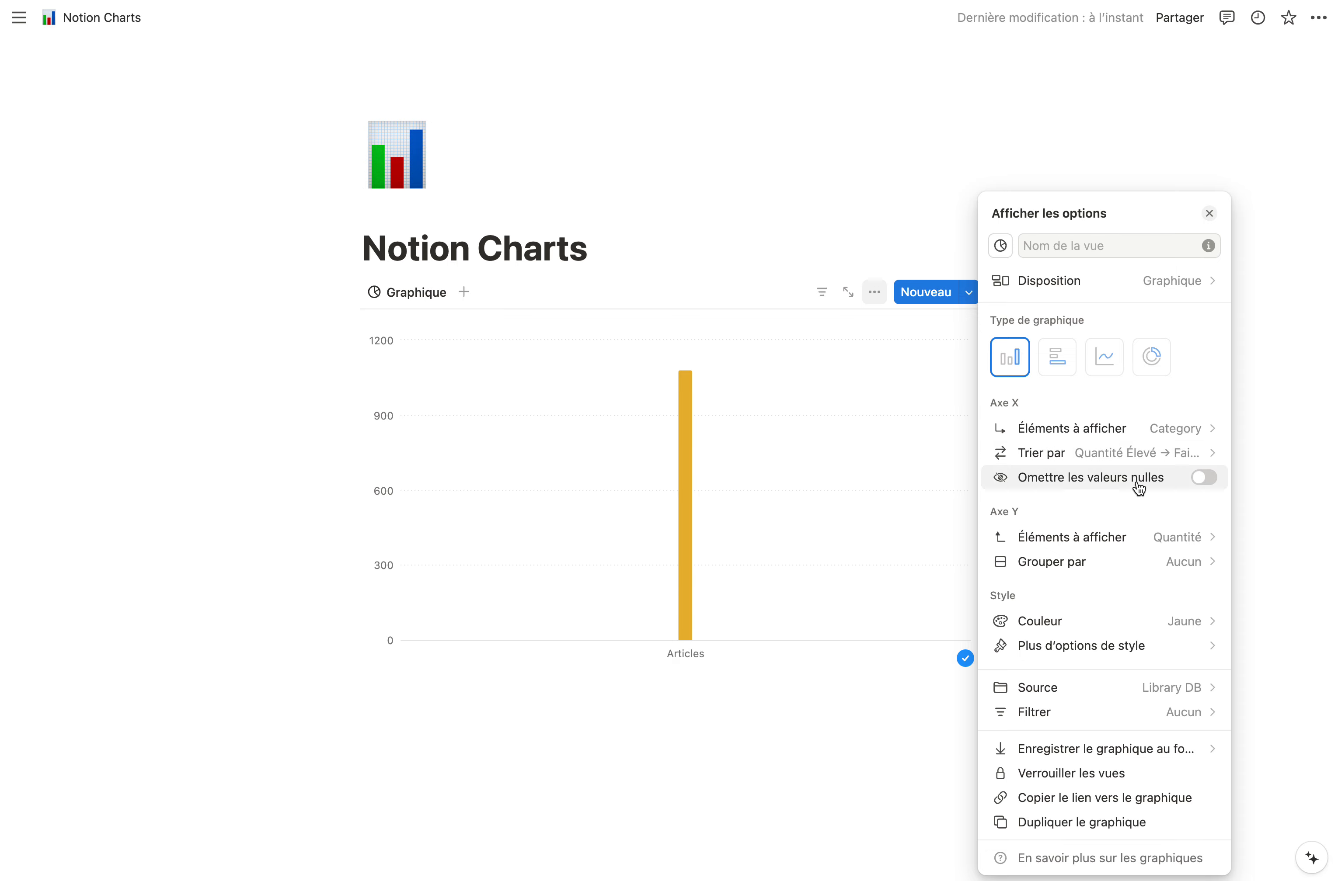
left_click(1141, 455)
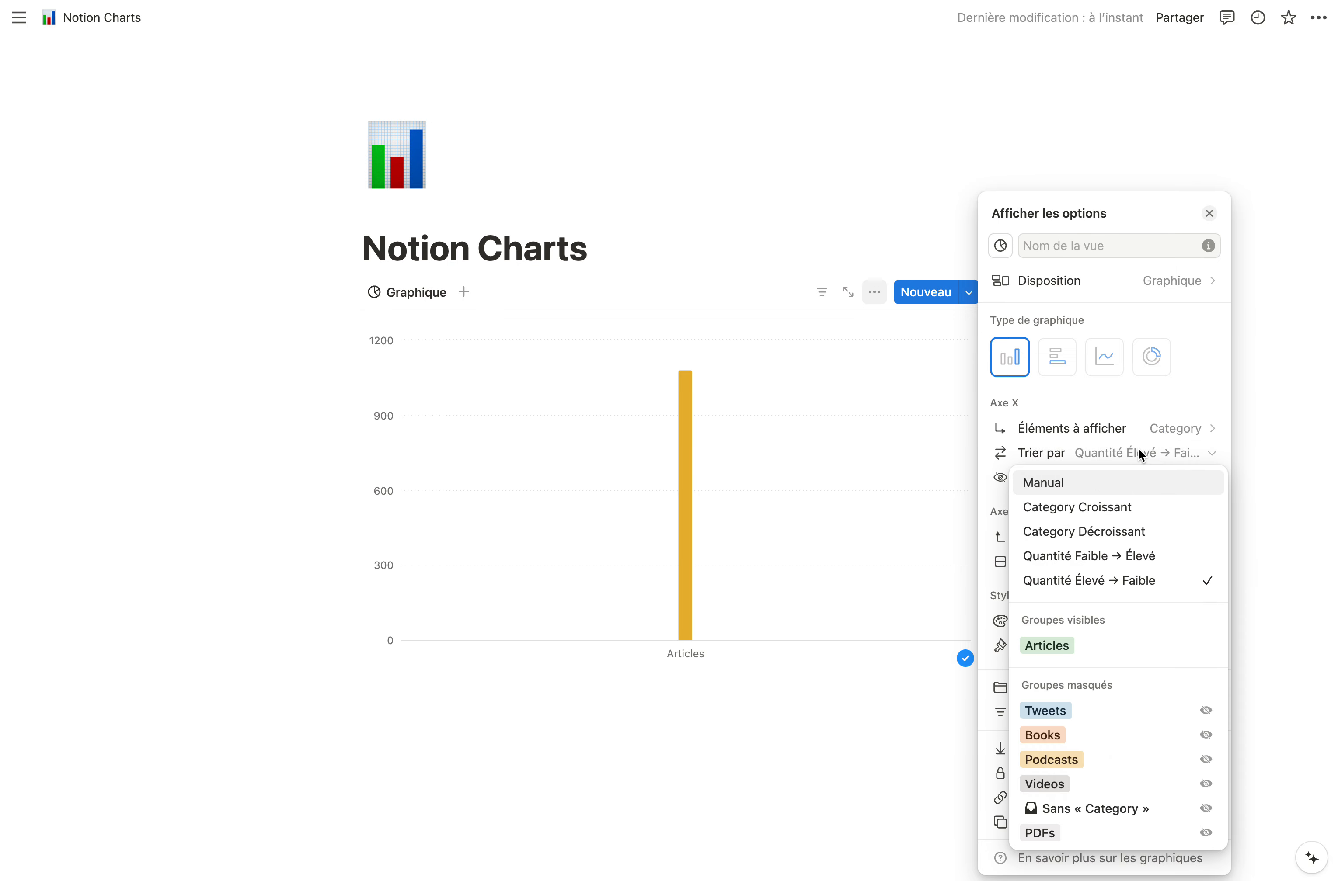
left_click(1208, 711)
left_click(1205, 735)
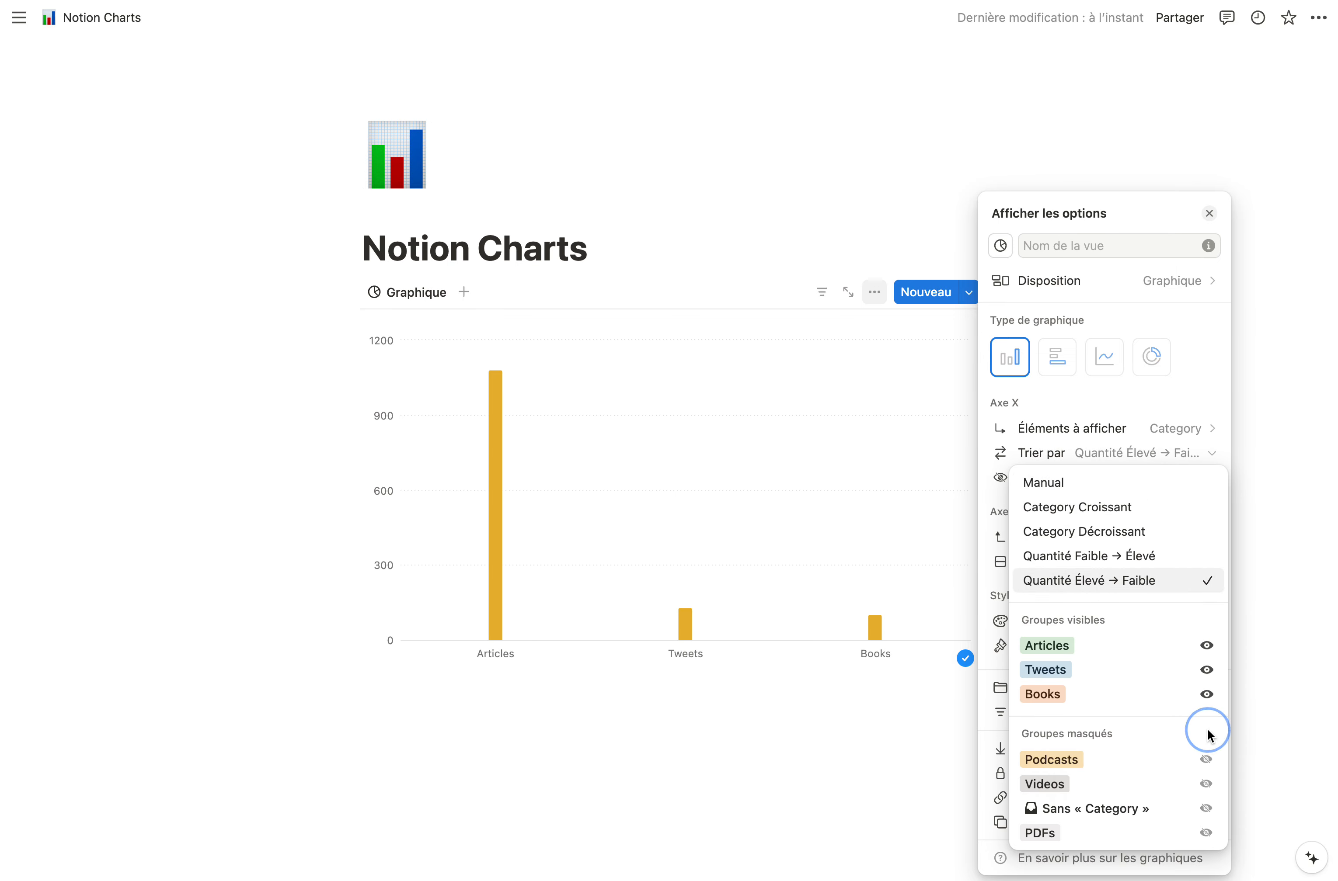
left_click(1207, 759)
left_click(1207, 780)
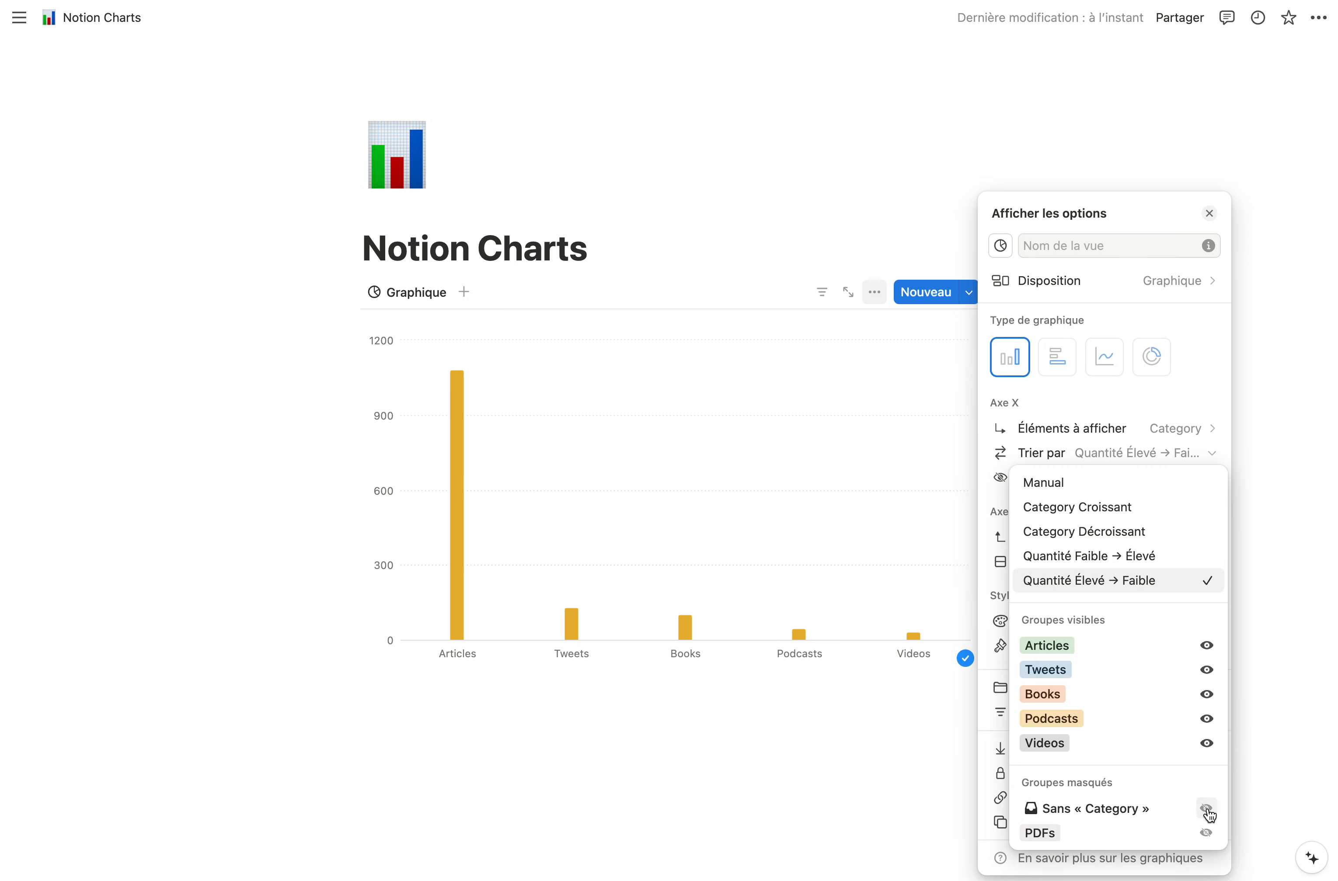
left_click(1208, 833)
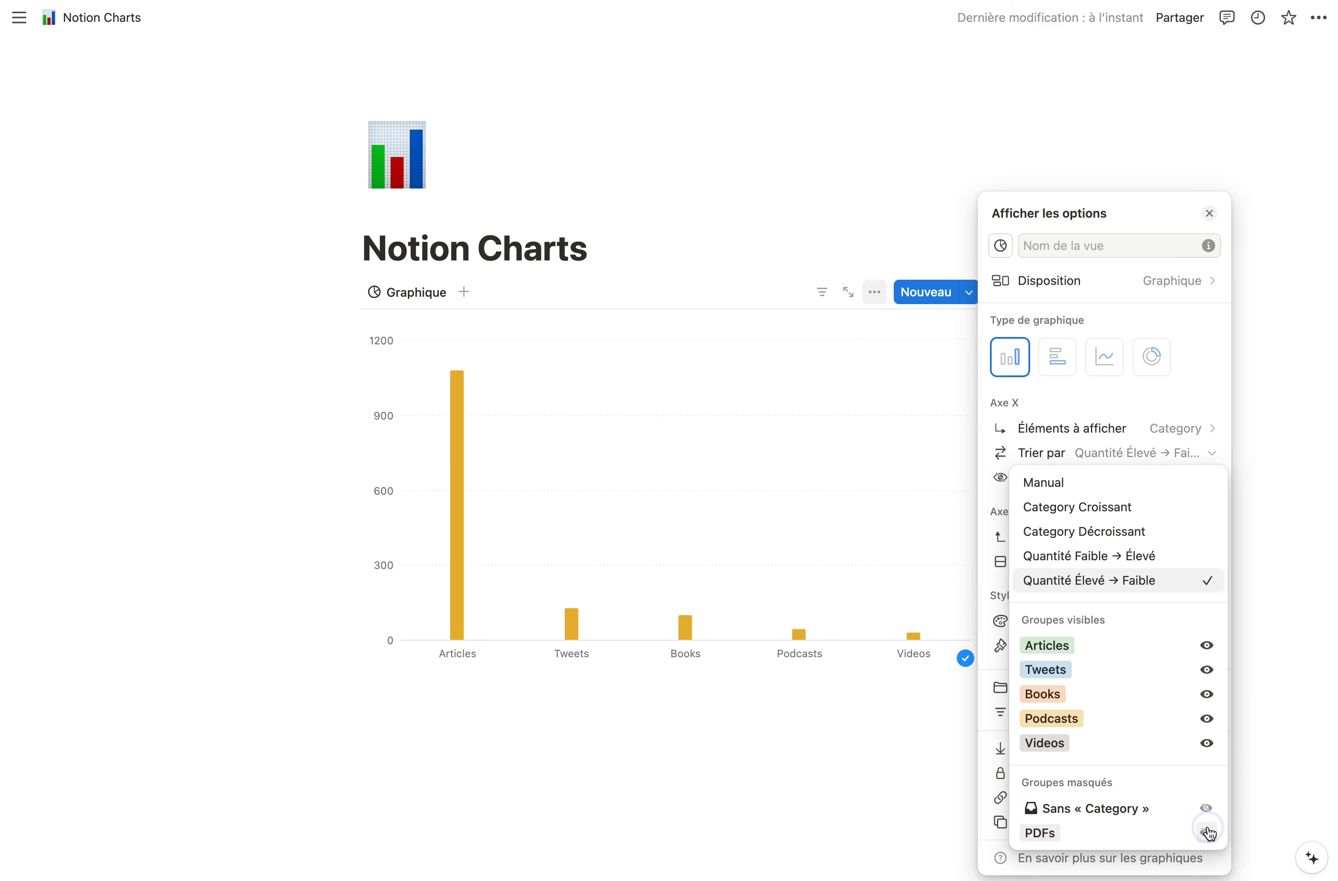
left_click(1007, 404)
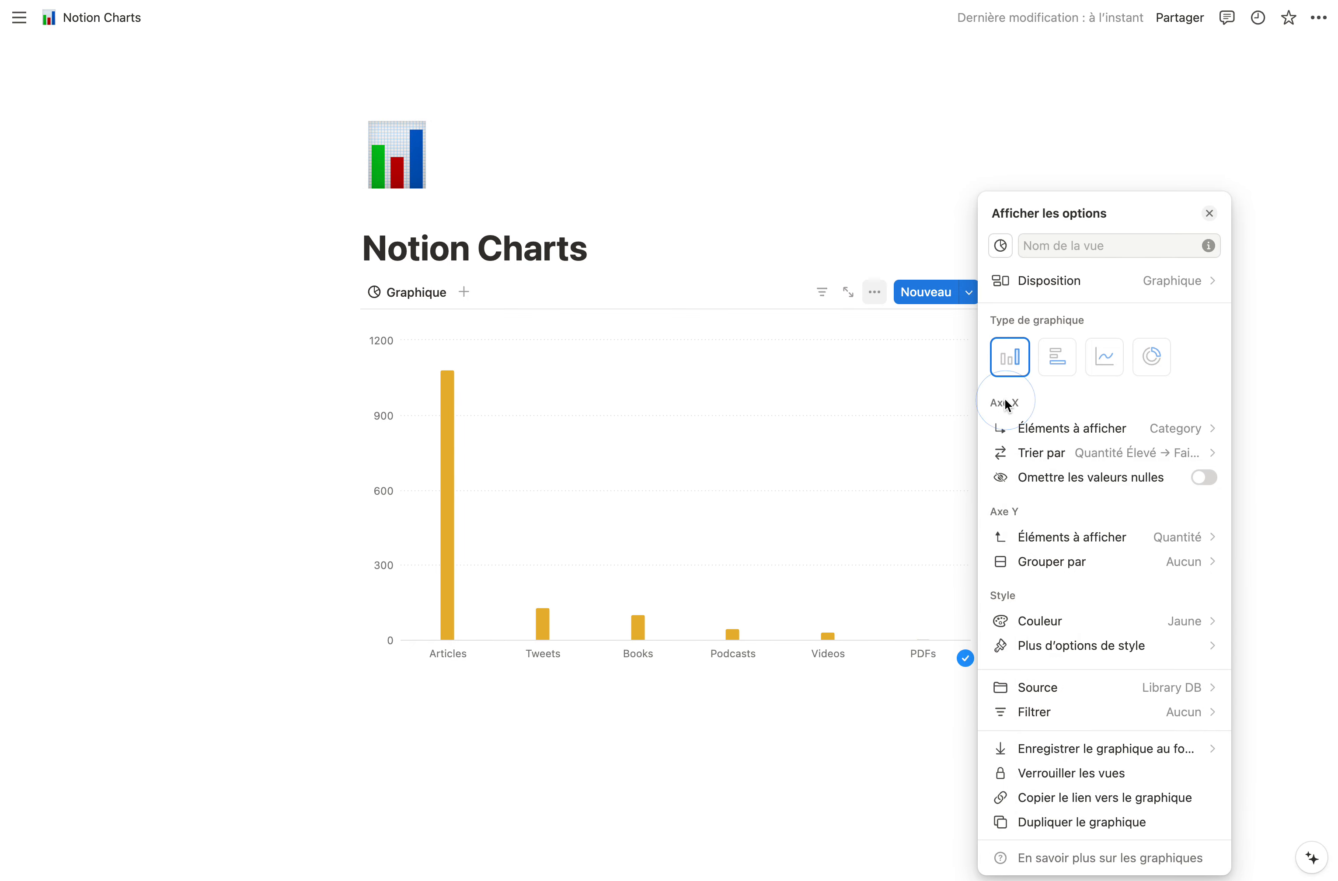
Set the vertical bar chart's colour palette to the multicoloured Couleurs option.
left_click(1145, 629)
left_click(1130, 364)
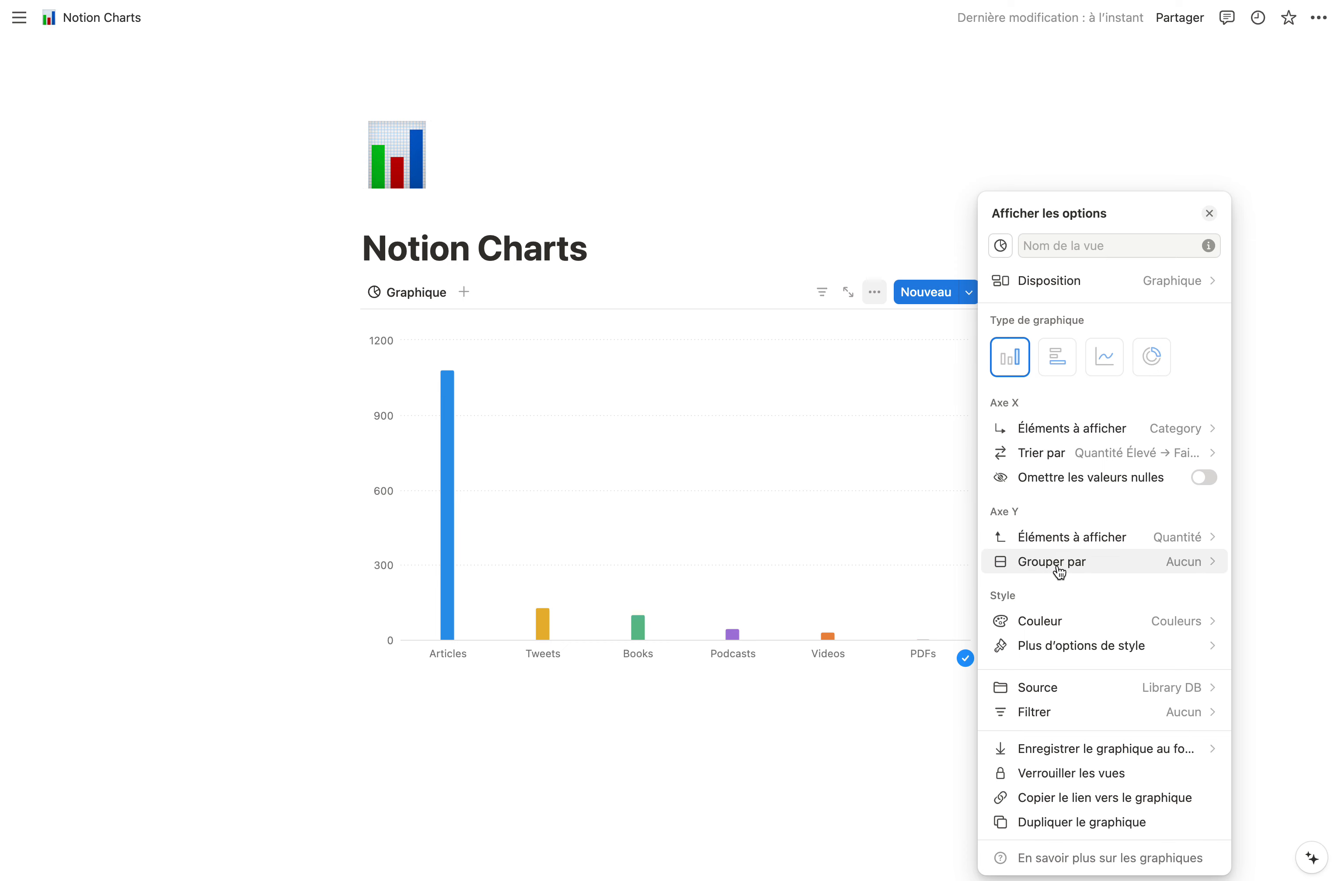
Add a Created time filter to the vertical bar chart and look through its available date conditions.
left_click(1065, 713)
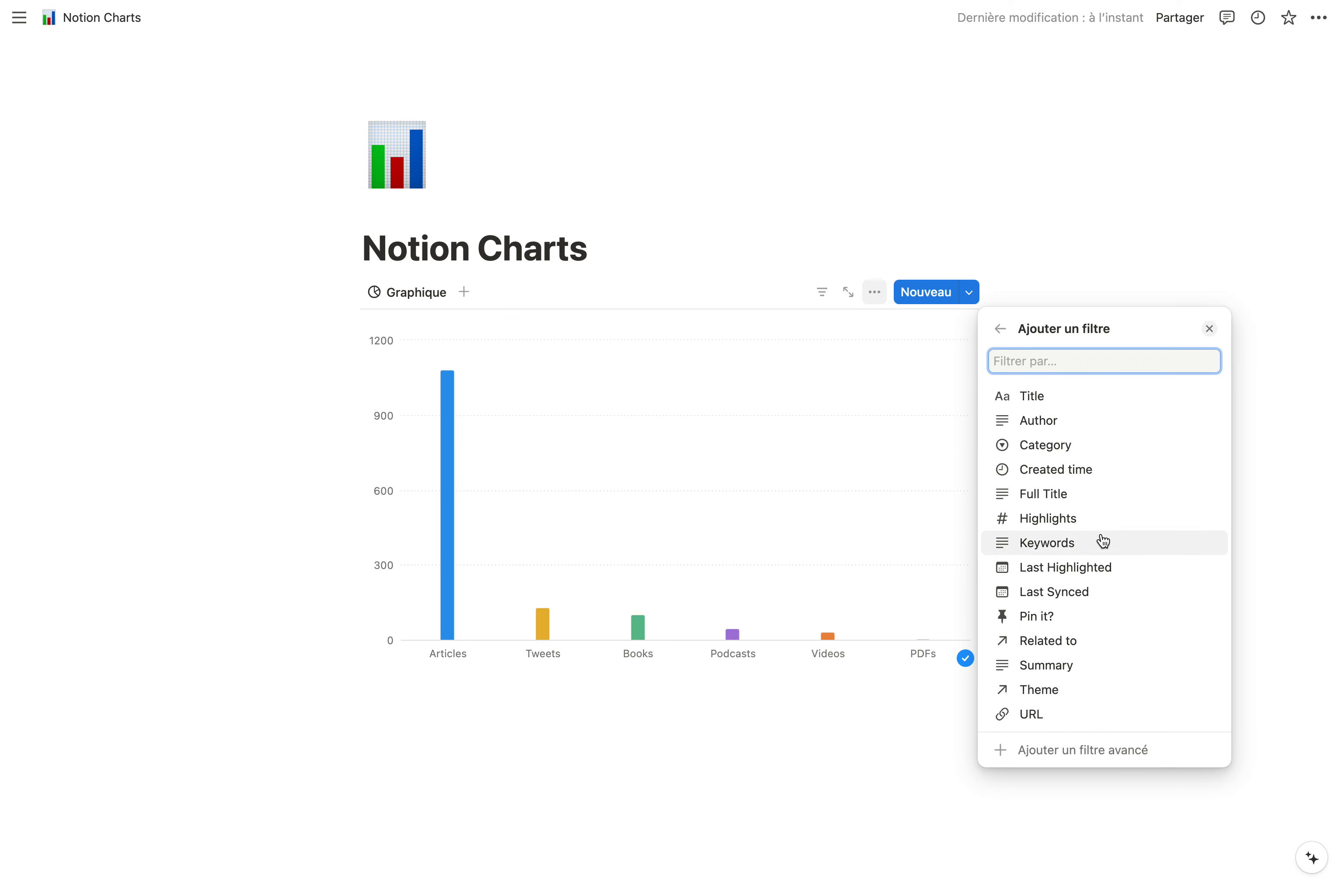
left_click(1062, 473)
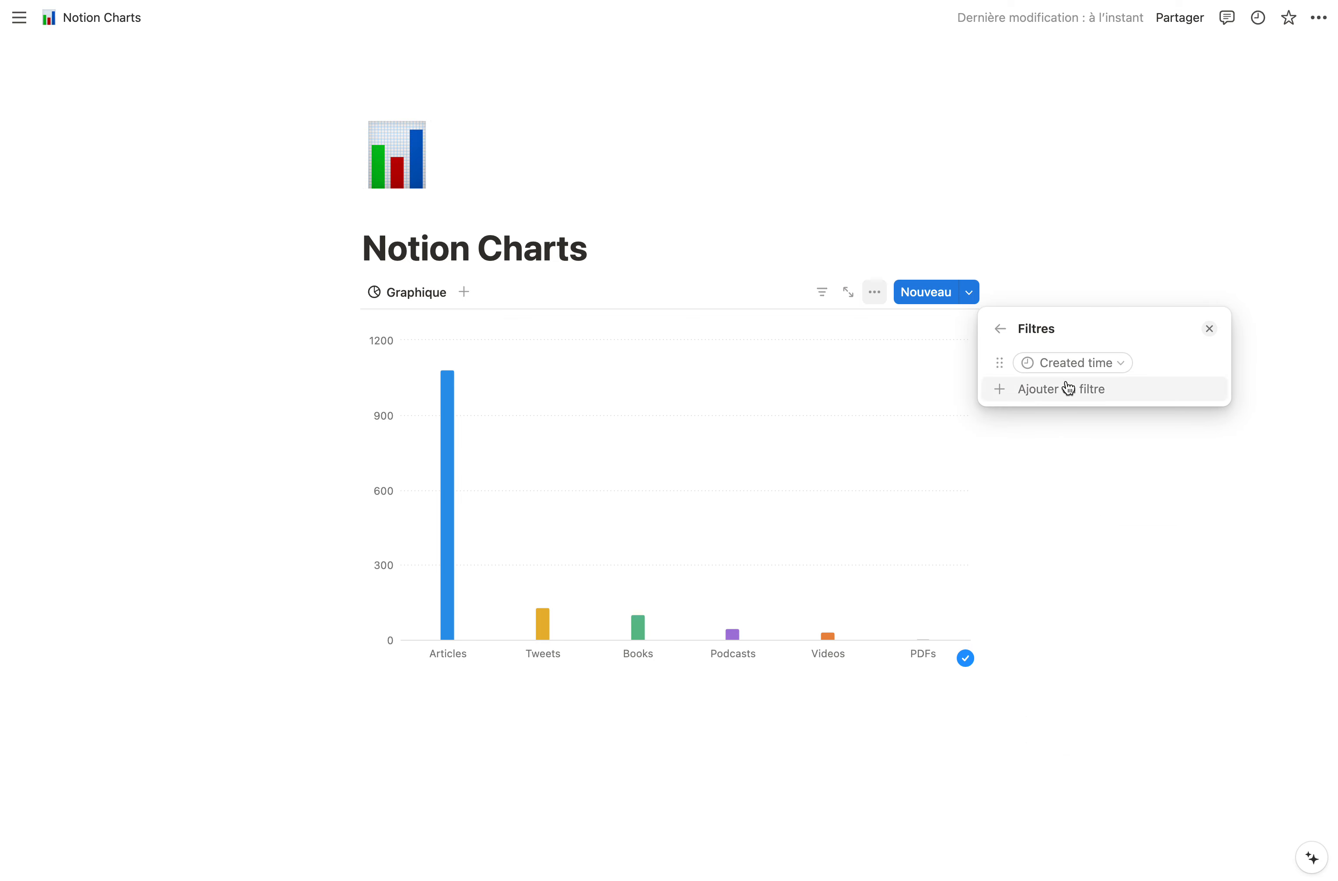
left_click(1120, 367)
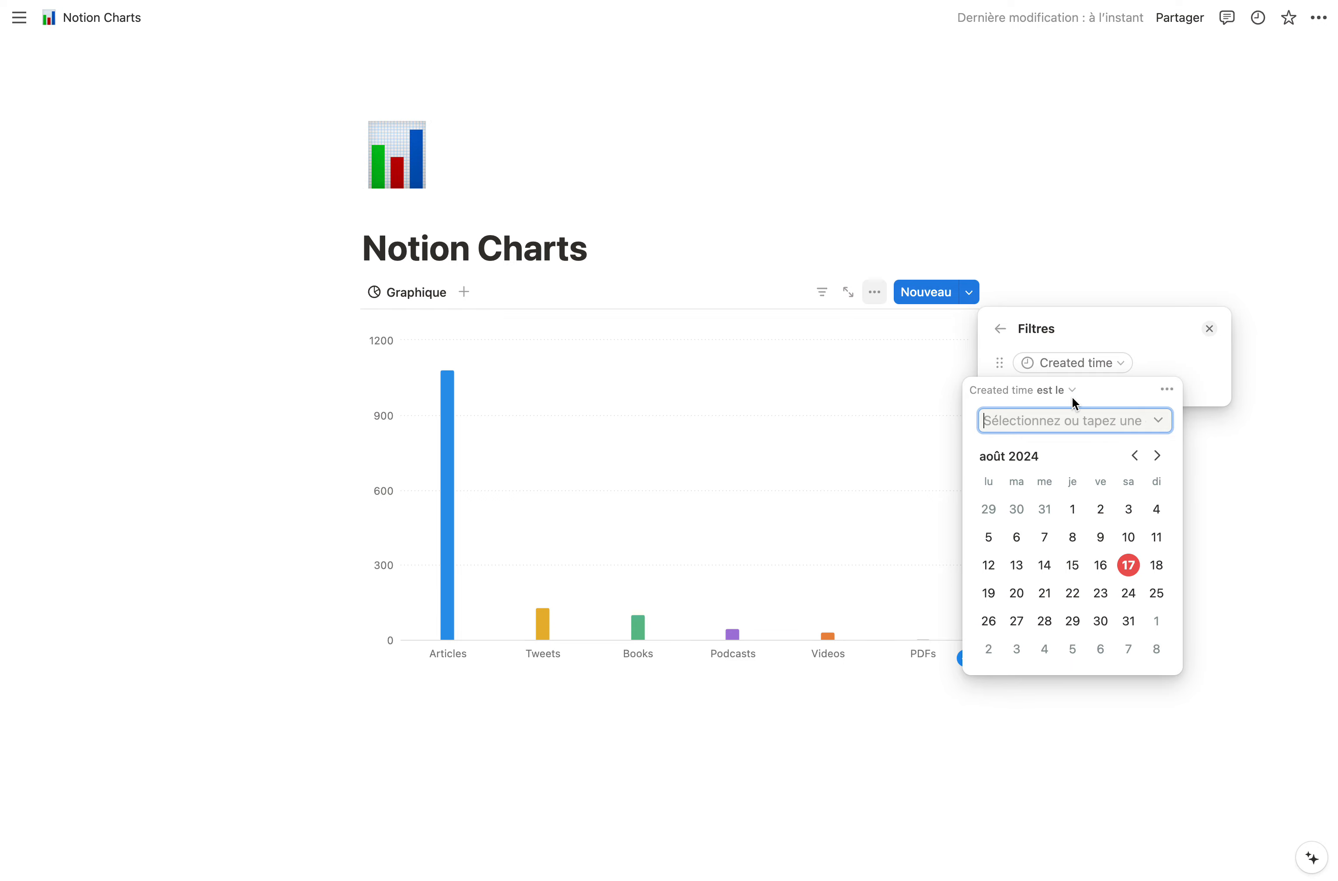
left_click(1060, 391)
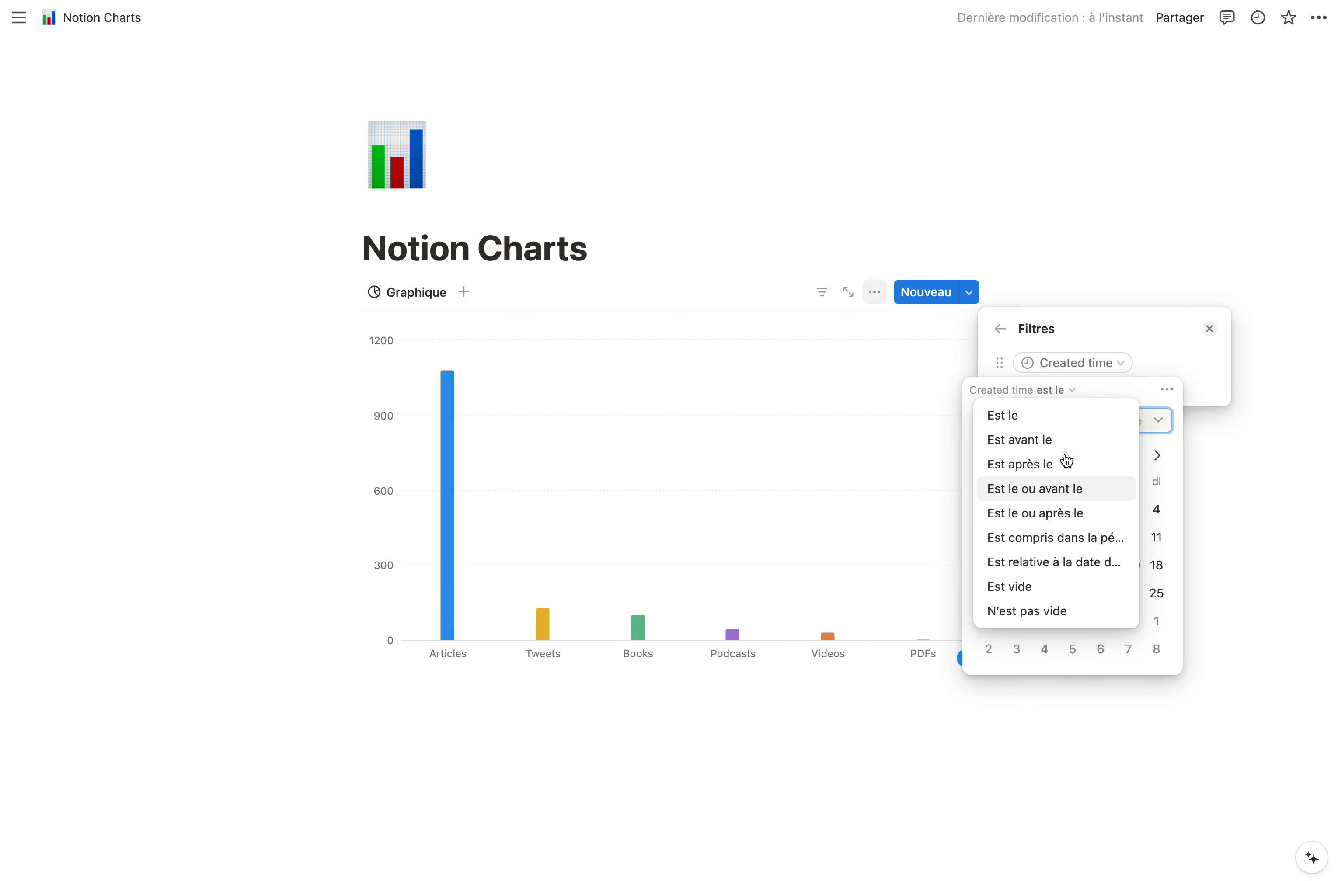
left_click(1079, 362)
left_click(1000, 329)
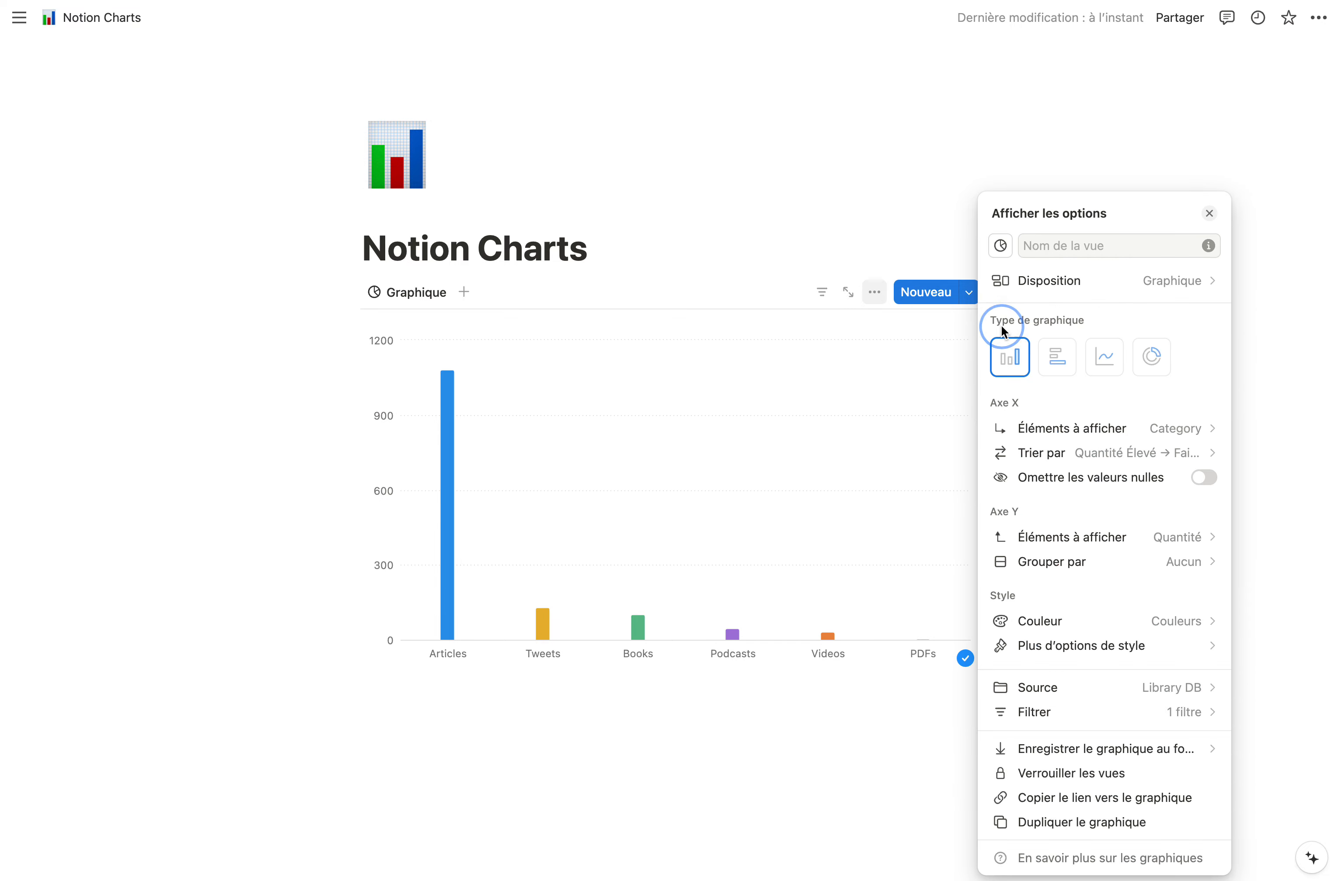
Make the Created time filter relative to today's date and set its period to Ce(tte) mois.
left_click(1103, 715)
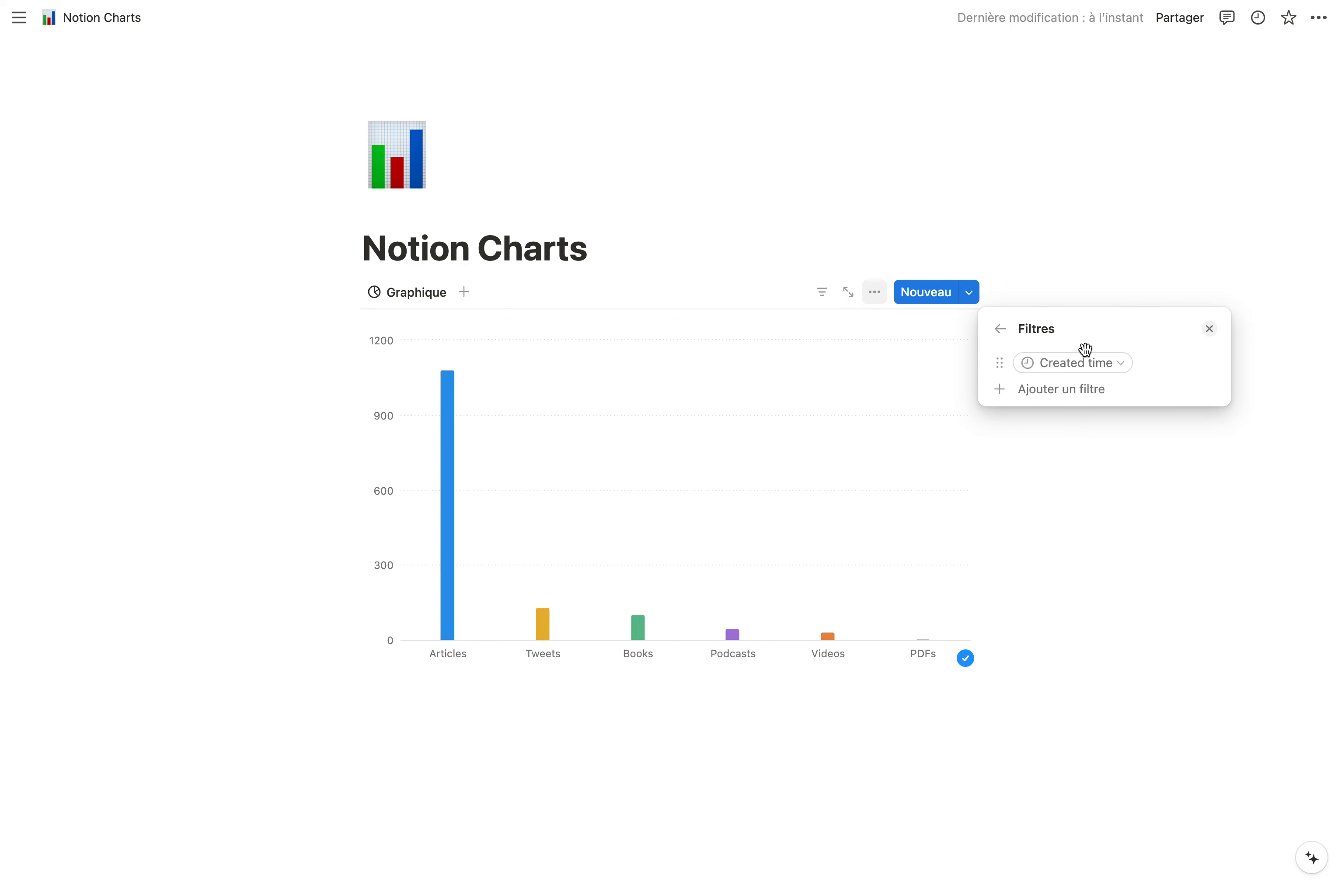
left_click(1117, 364)
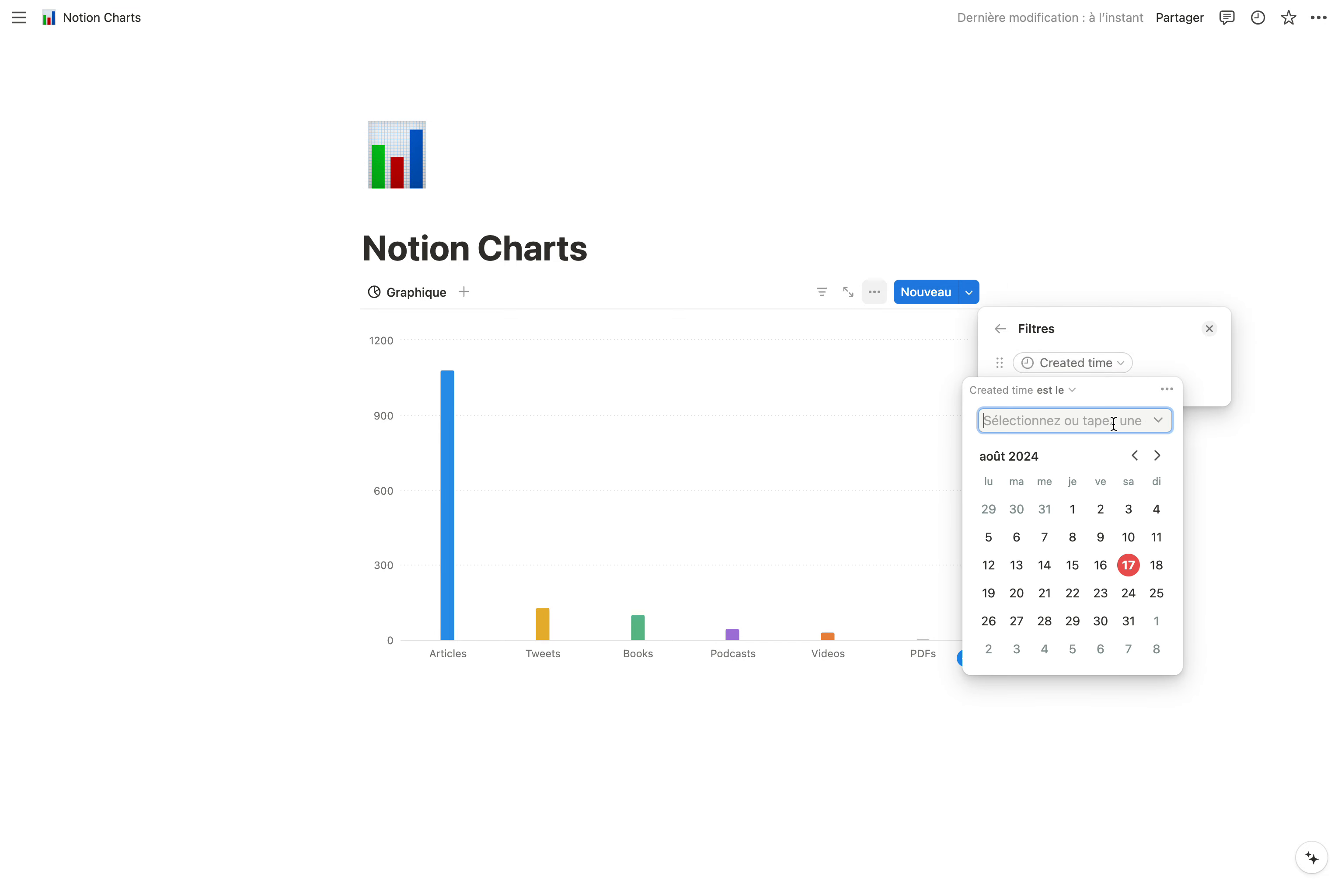
left_click(1158, 422)
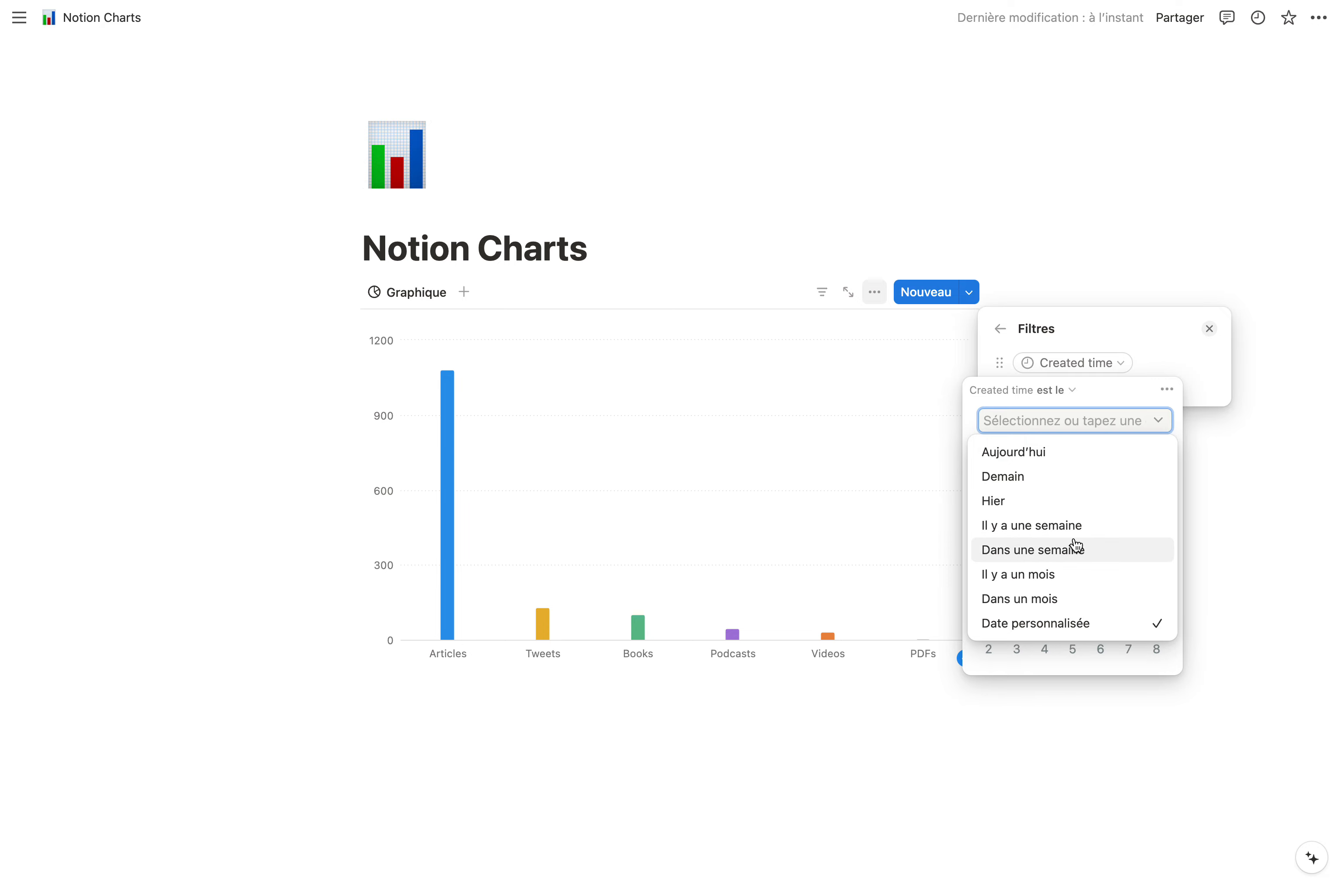
left_click(1061, 389)
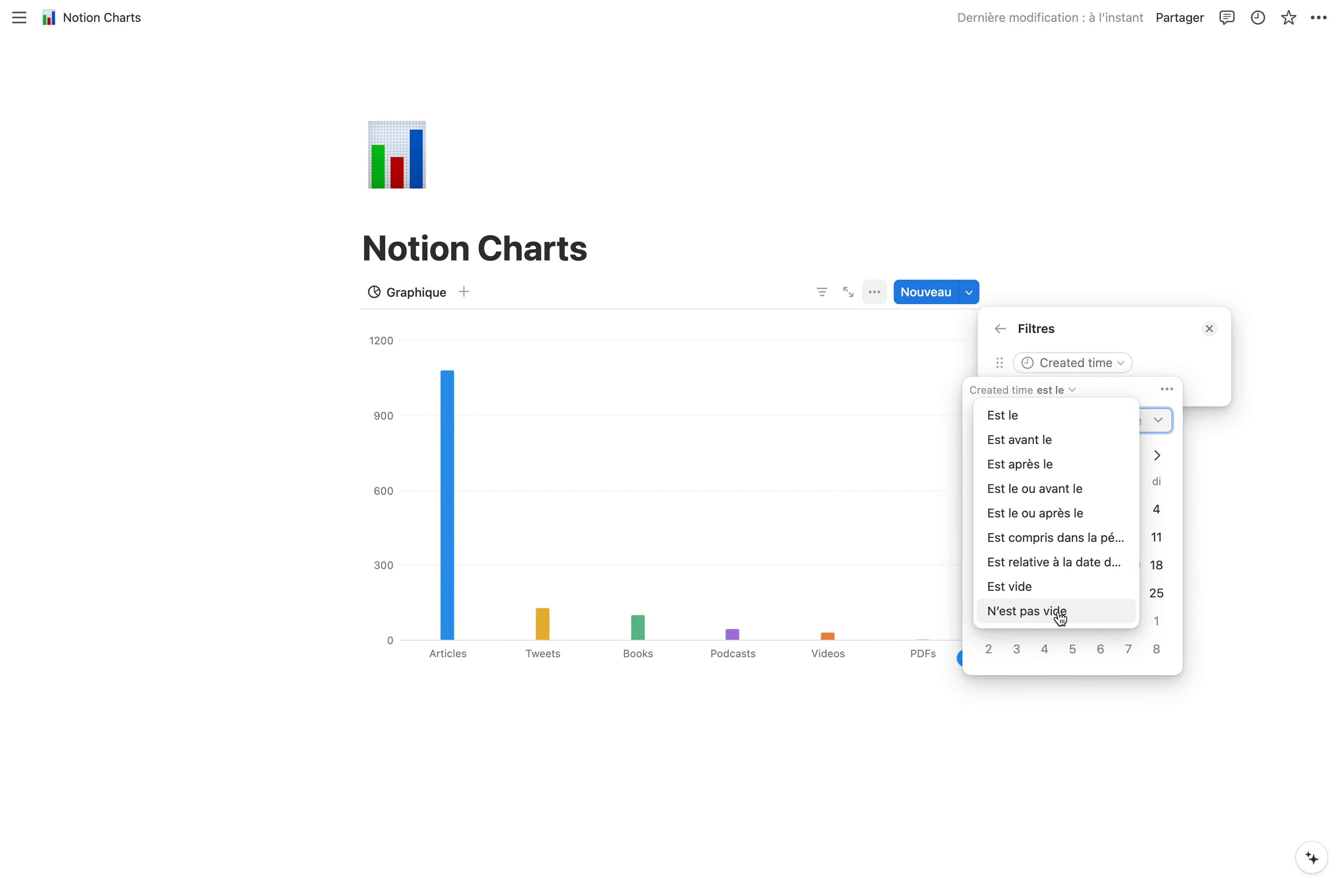
left_click(1058, 565)
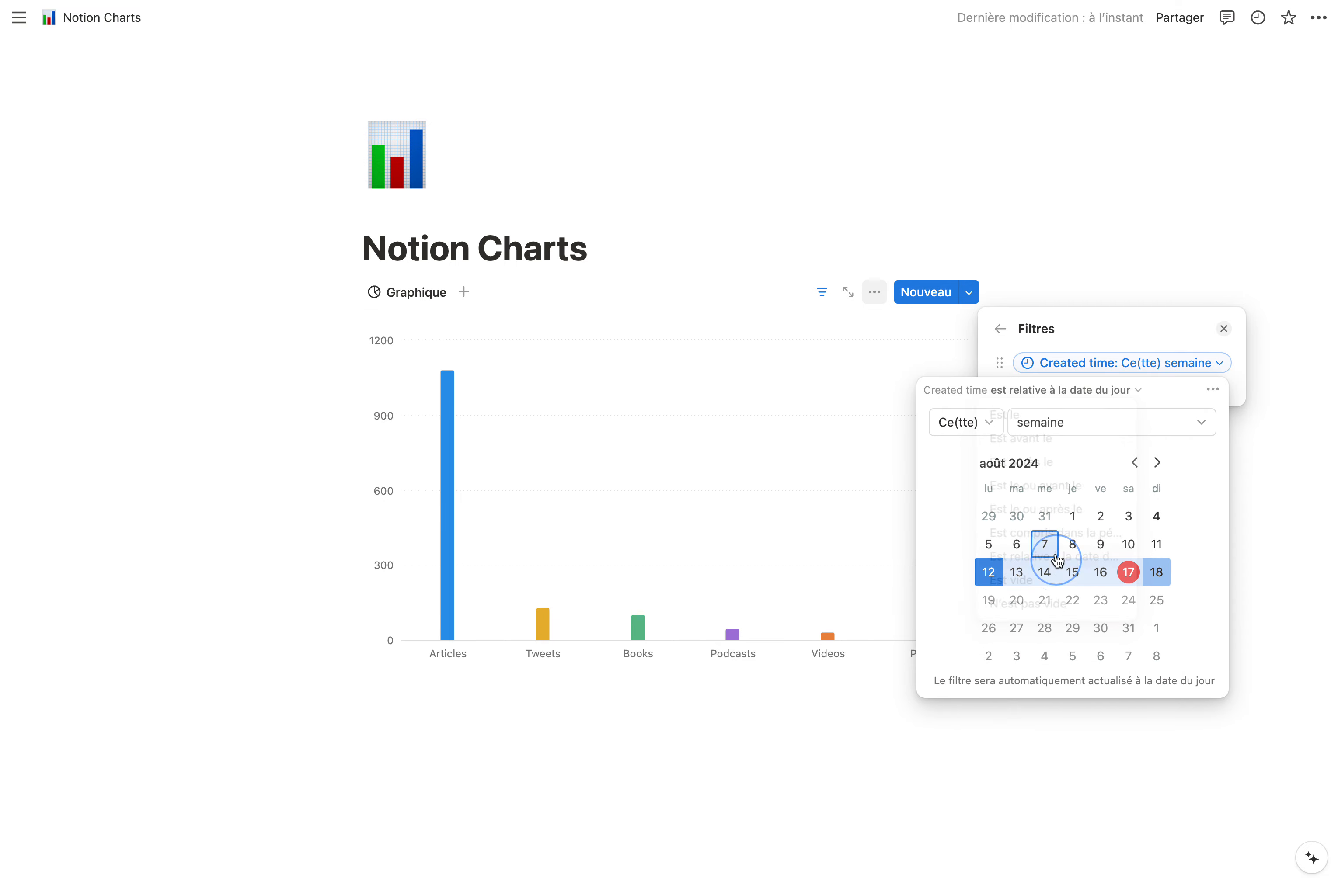
left_click(998, 429)
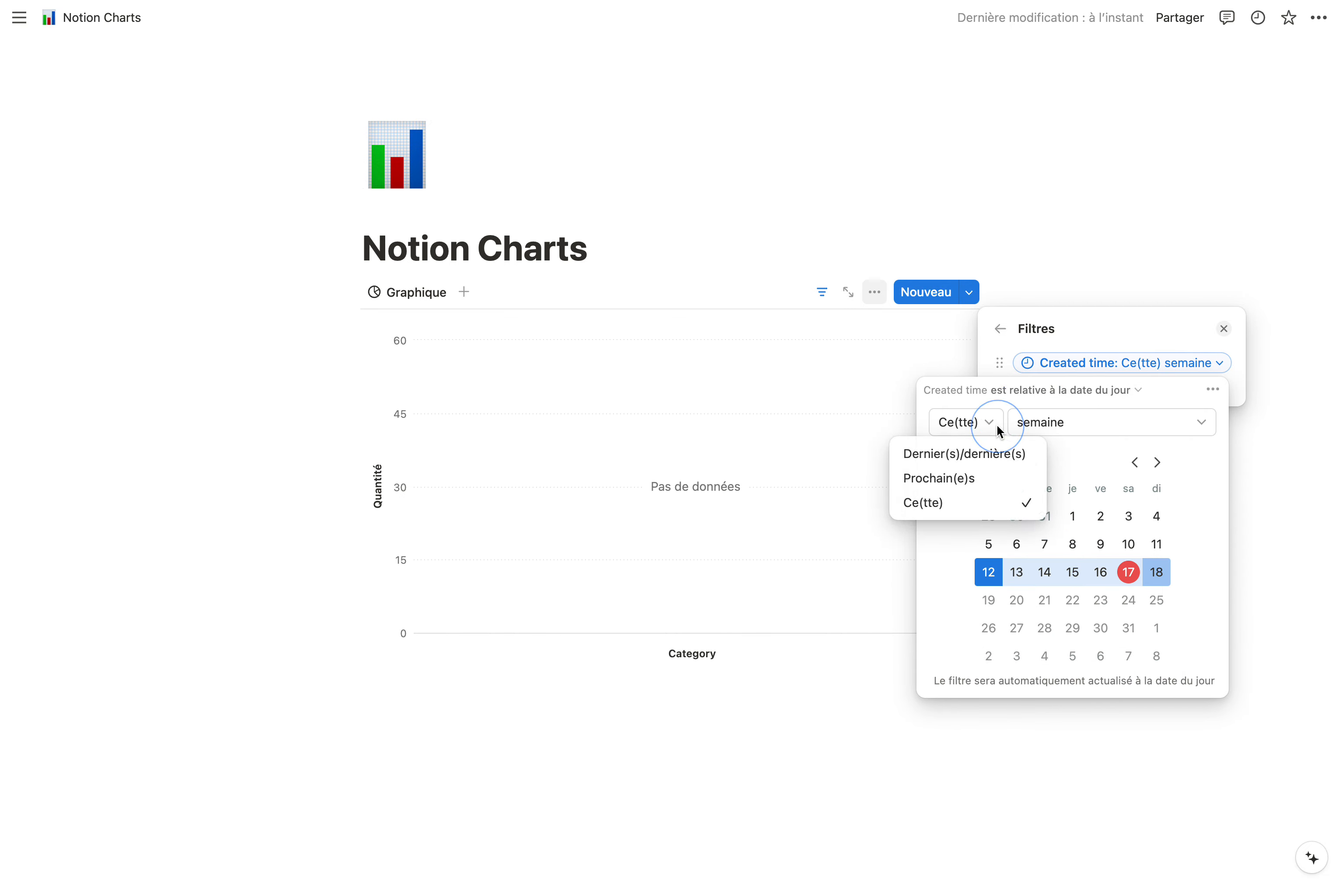
left_click(1030, 421)
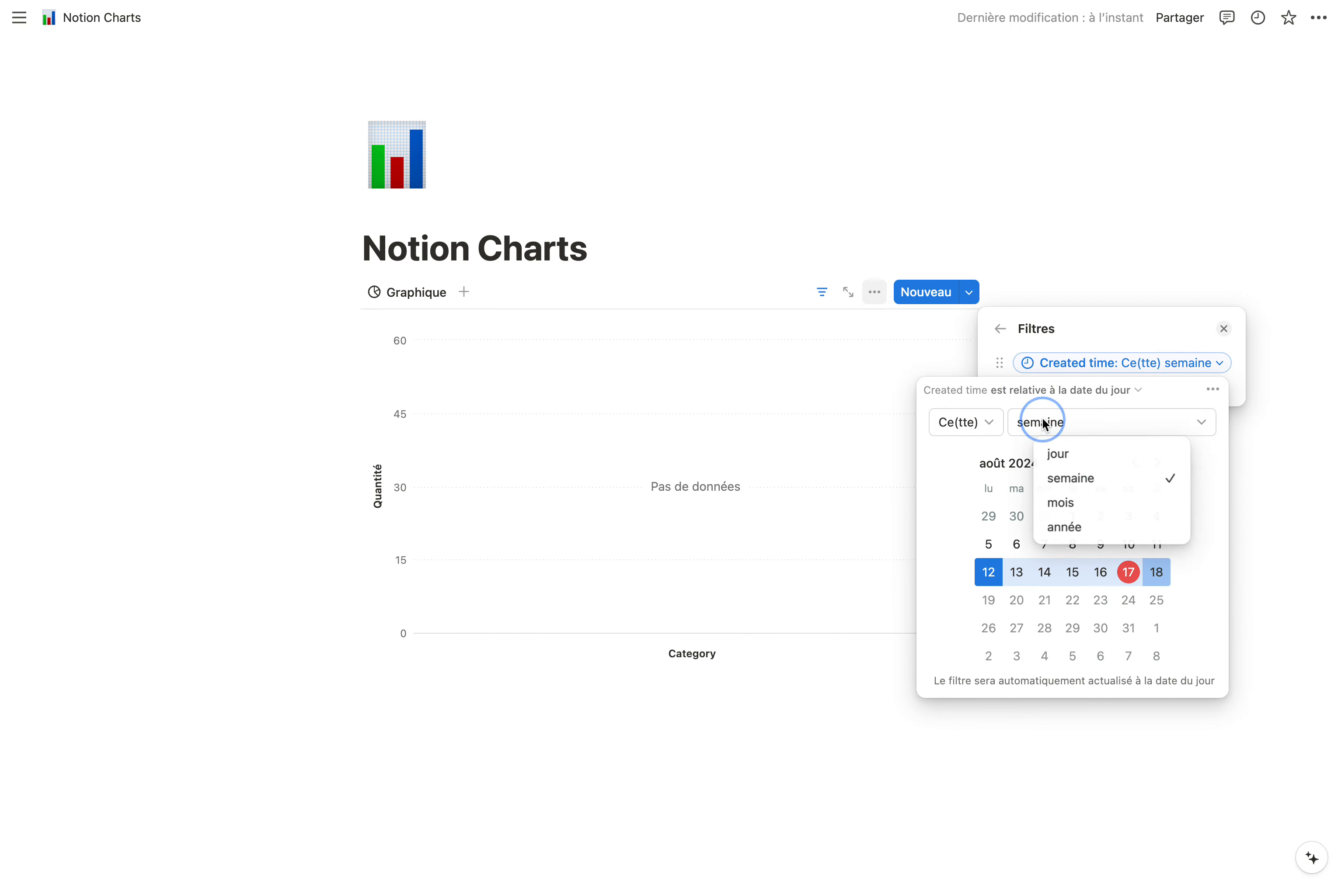
left_click(1070, 505)
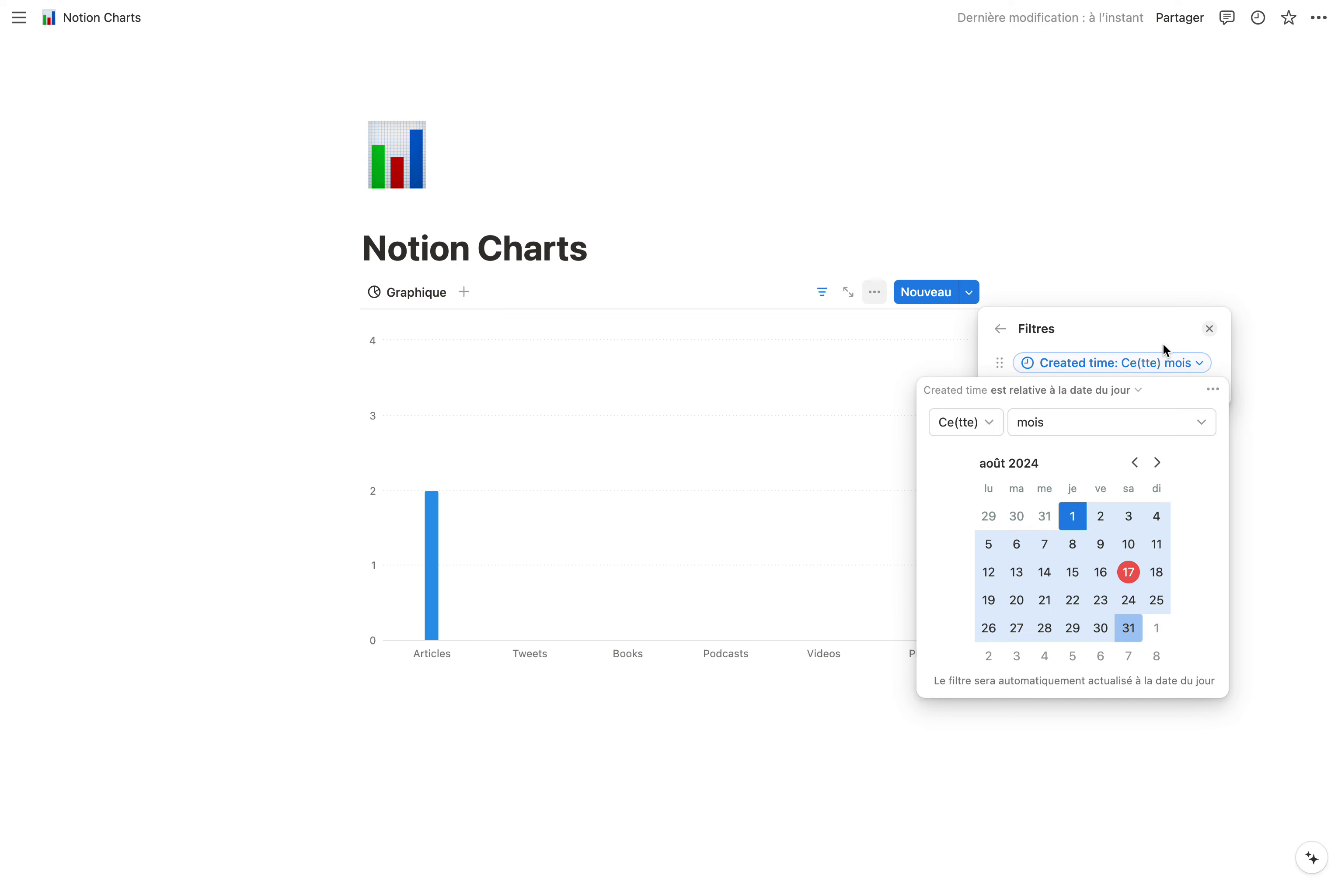
left_click(1147, 279)
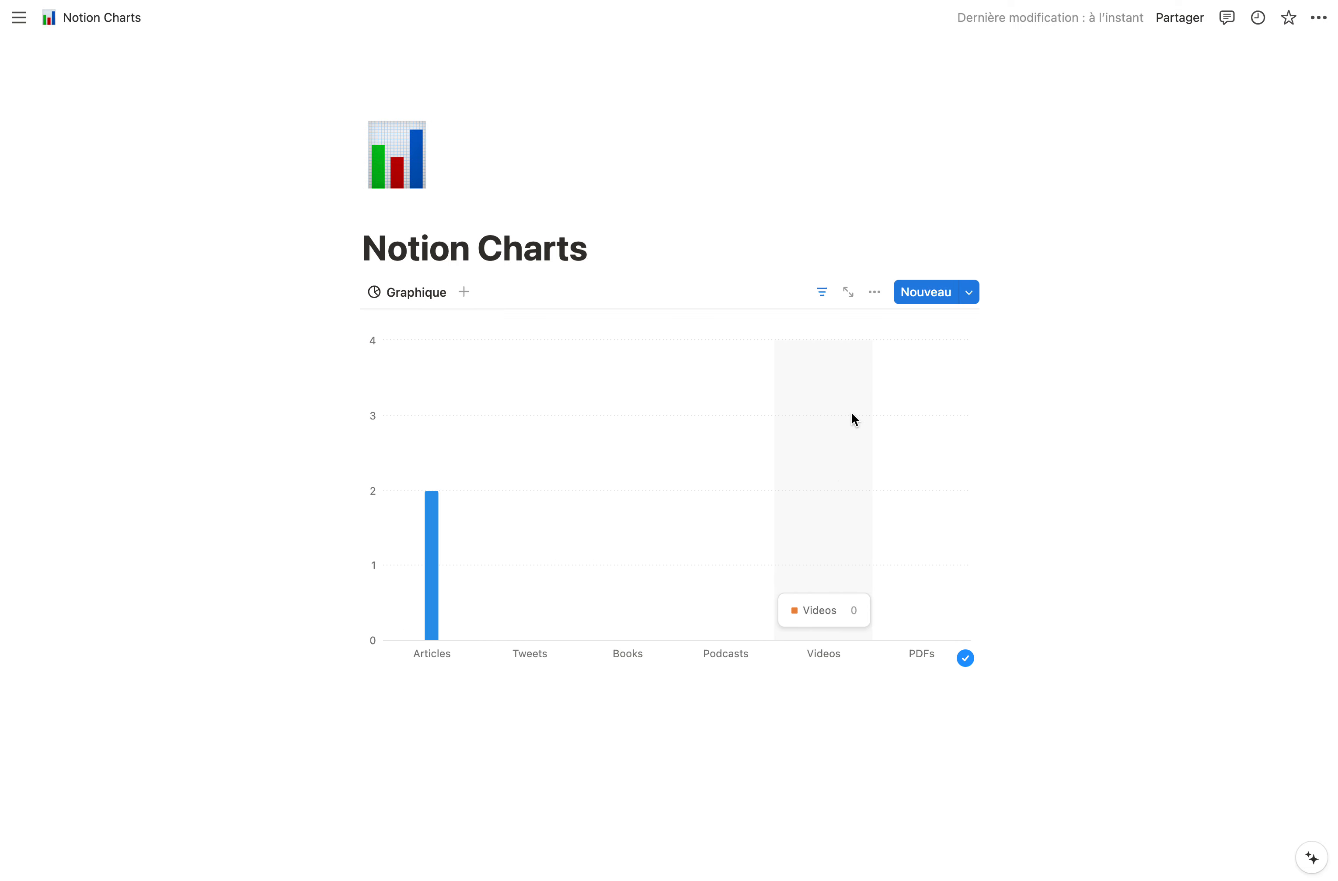
Change the Created time filter's period to Dernier(s)/dernière(s) 1 mois.
left_click(874, 293)
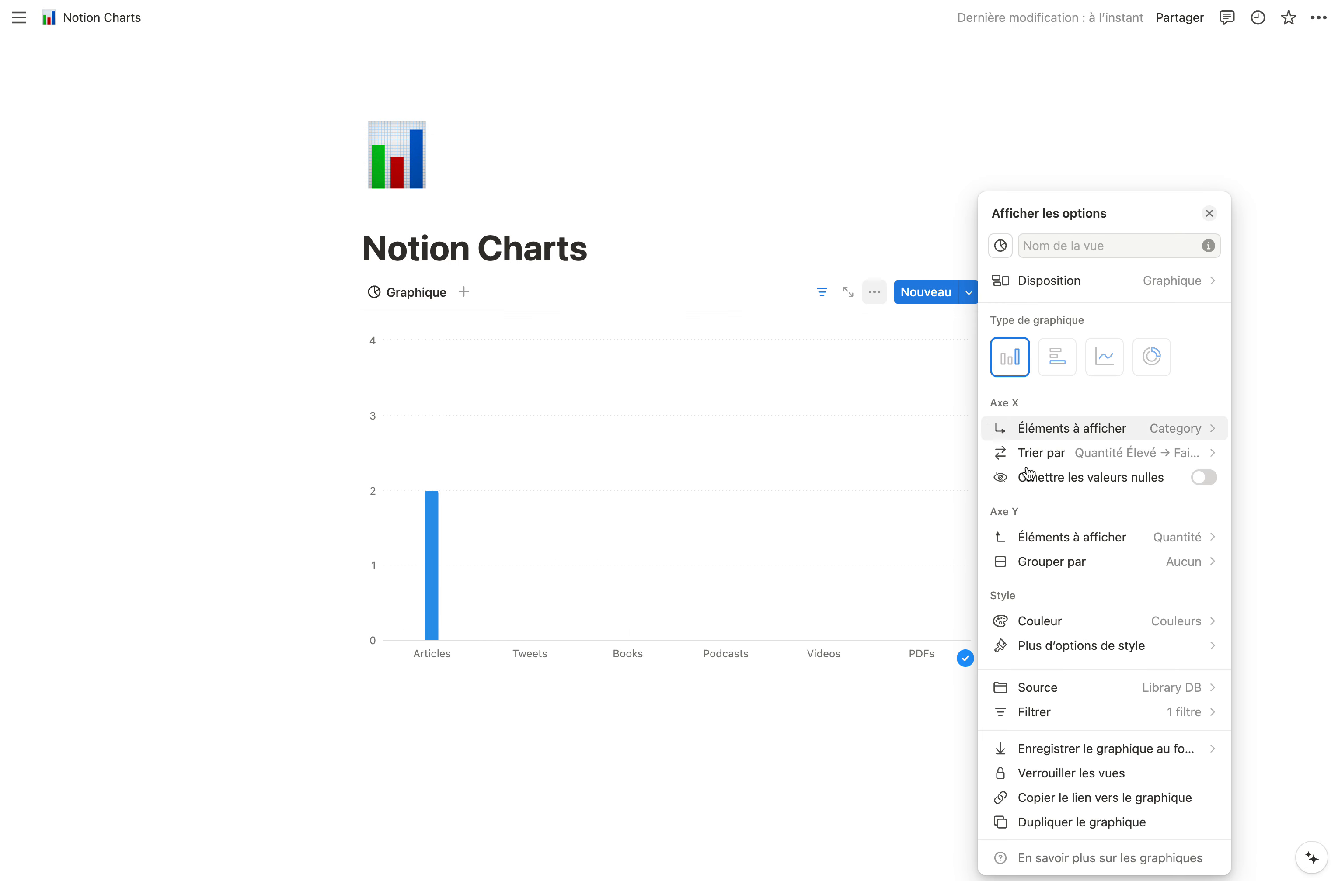
left_click(1088, 714)
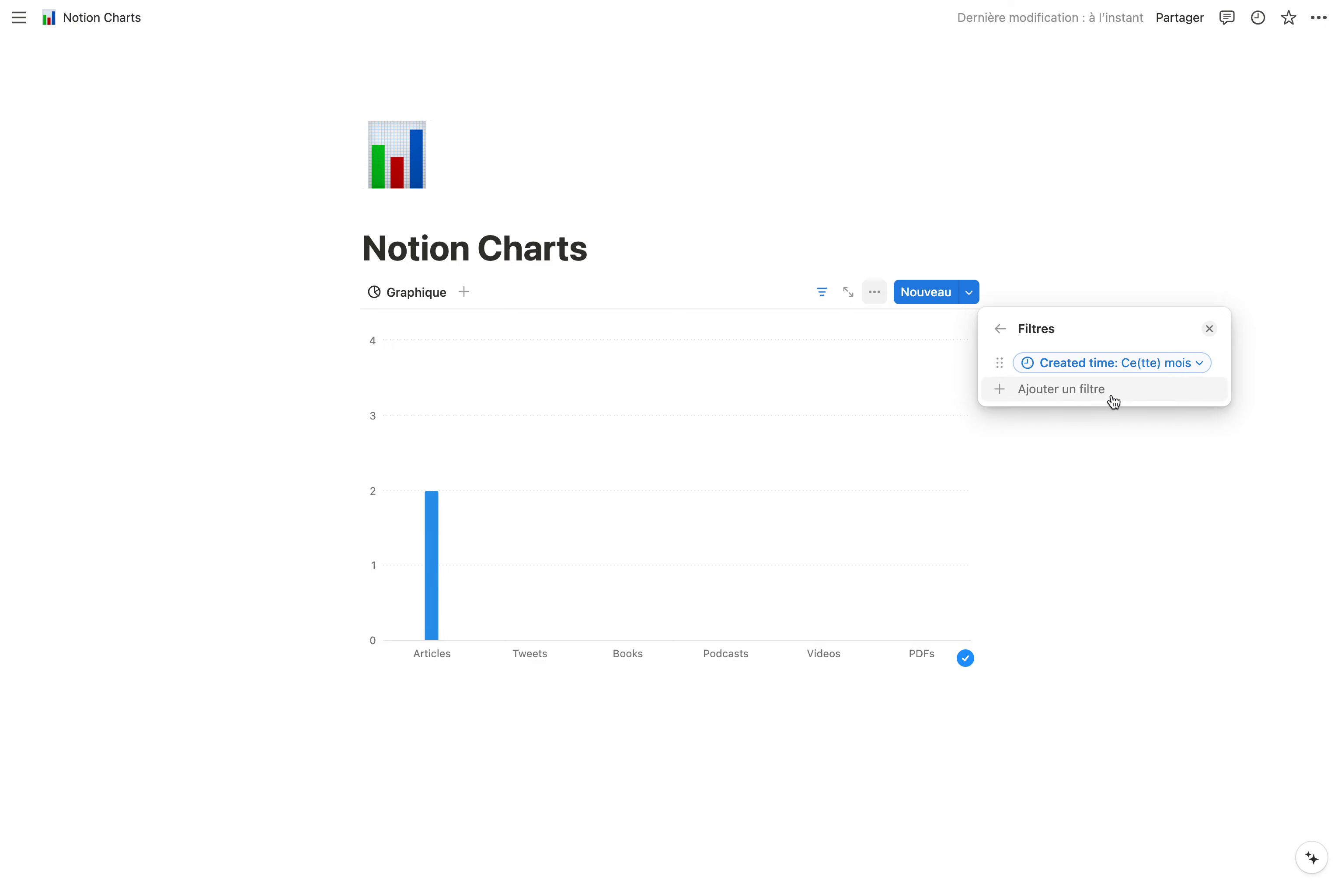
left_click(1199, 364)
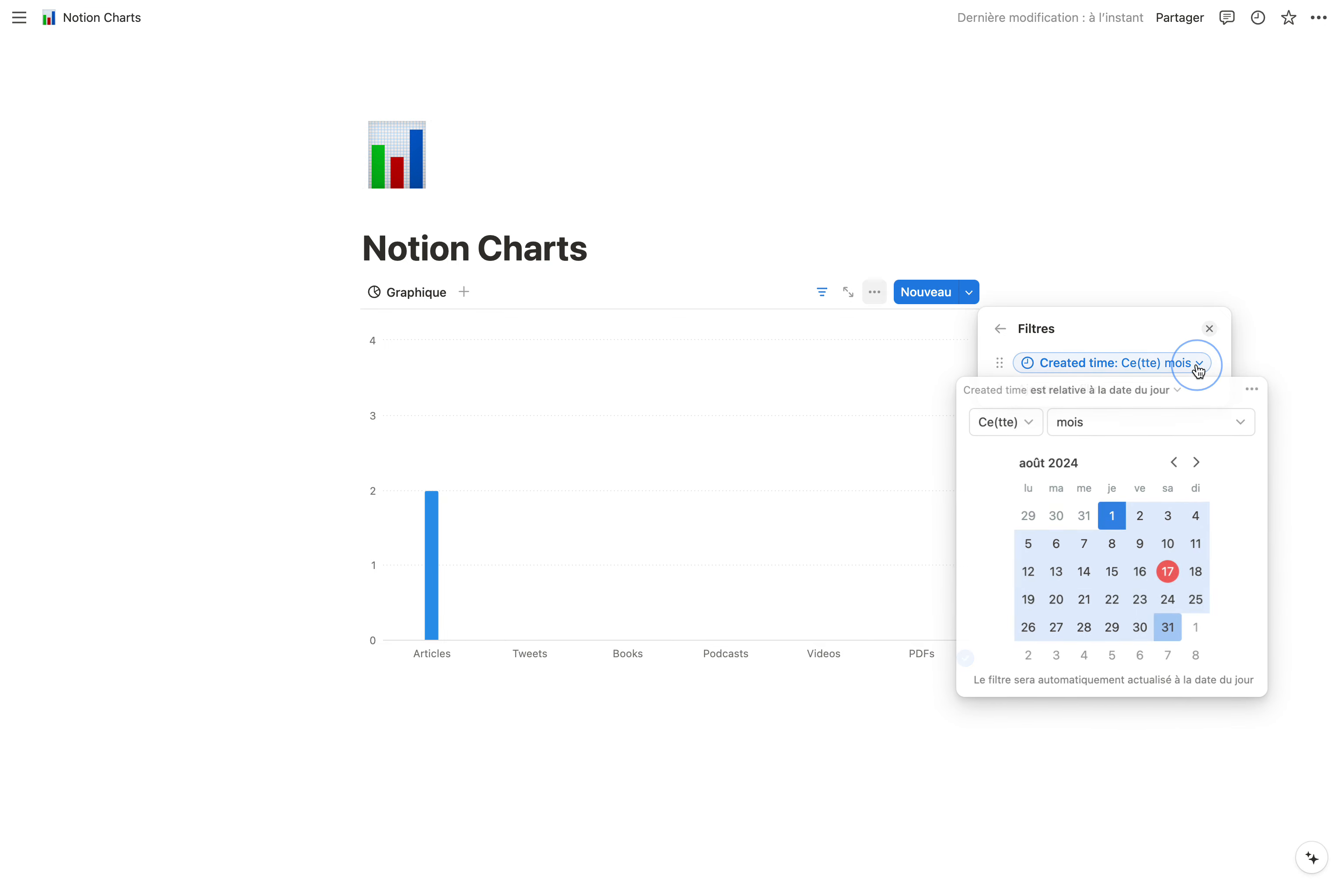
left_click(1023, 428)
left_click(1017, 464)
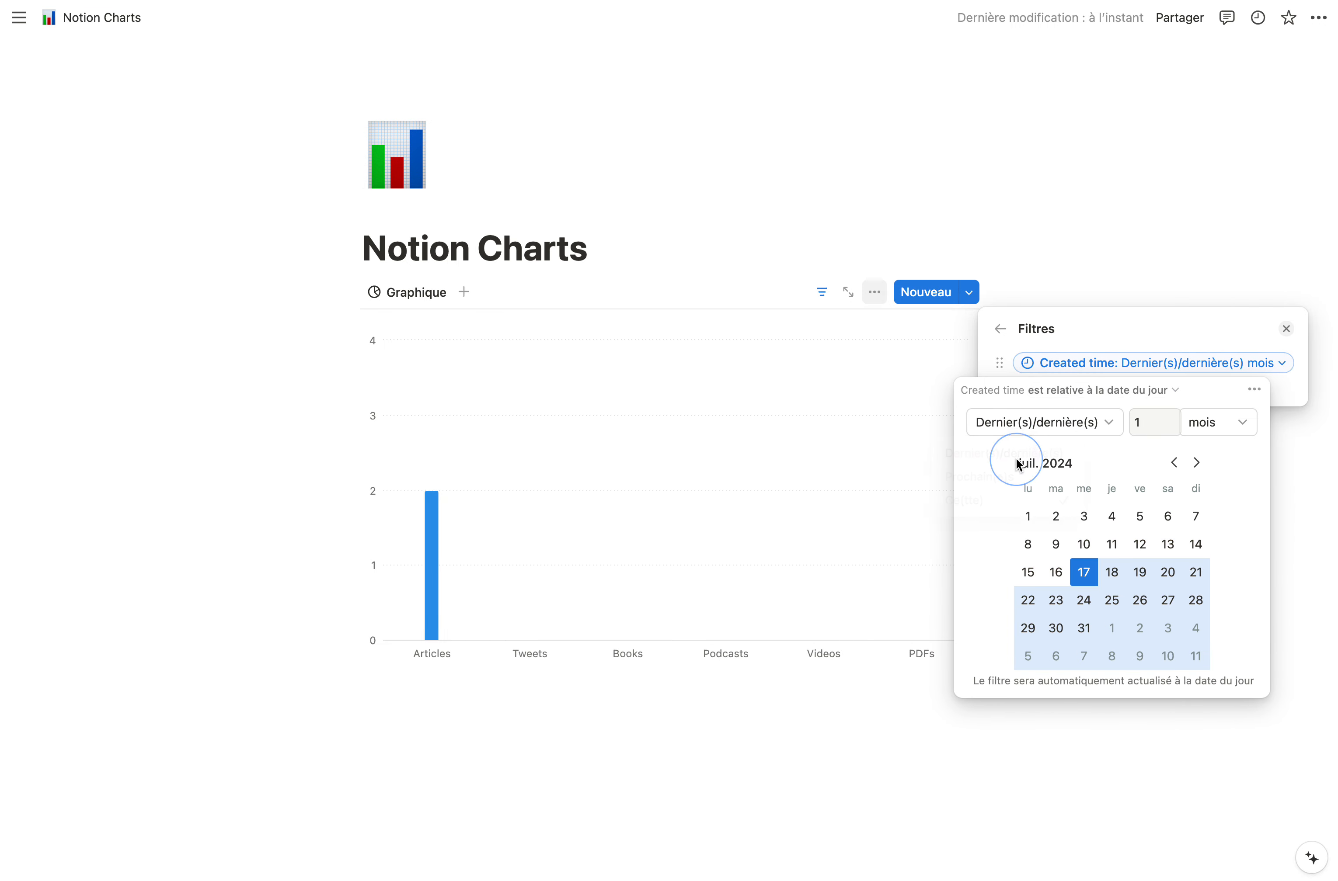
left_click(1044, 157)
Change the chart to a line chart and plot Created time by Jour on the X axis.
left_click(875, 294)
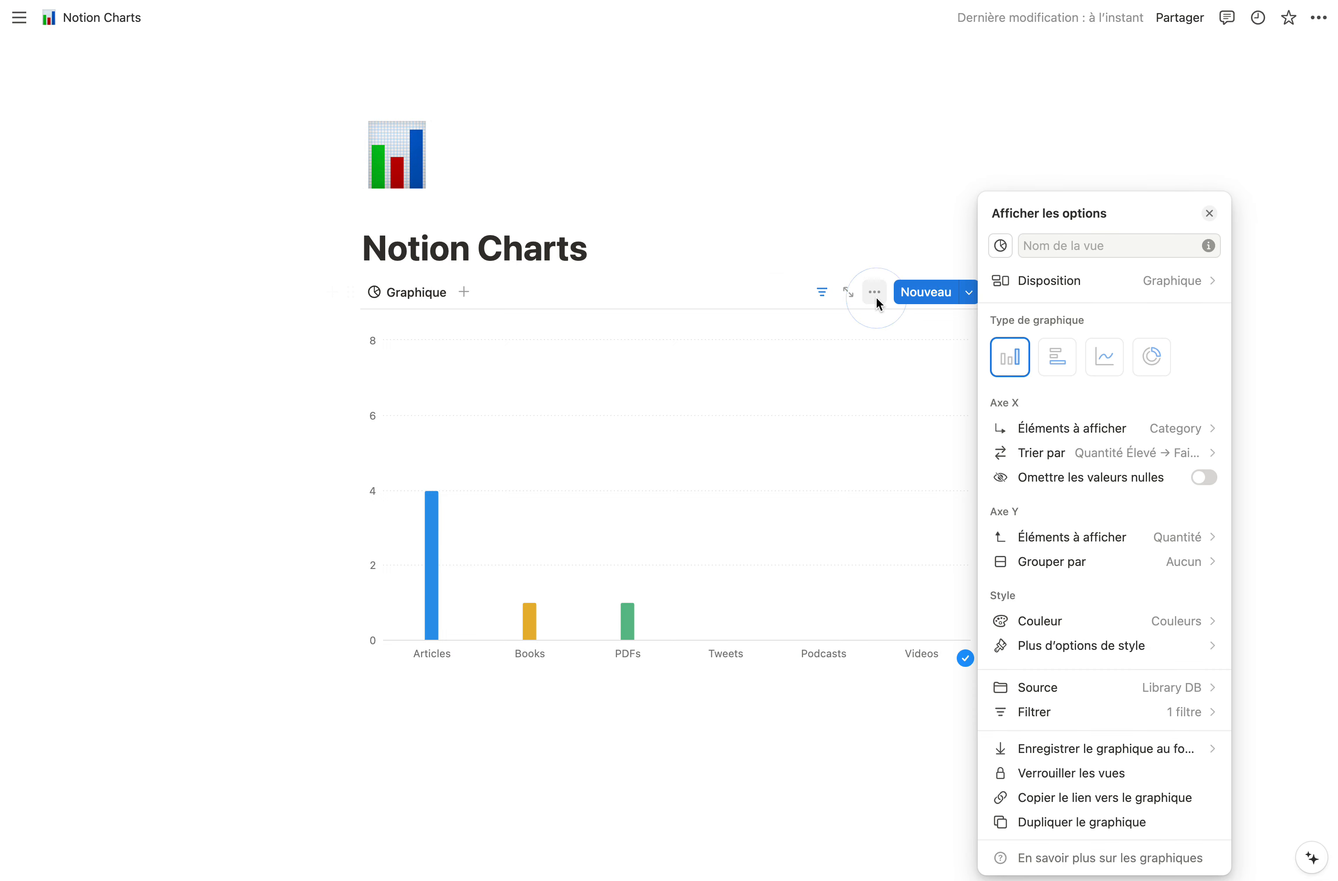
left_click(1111, 362)
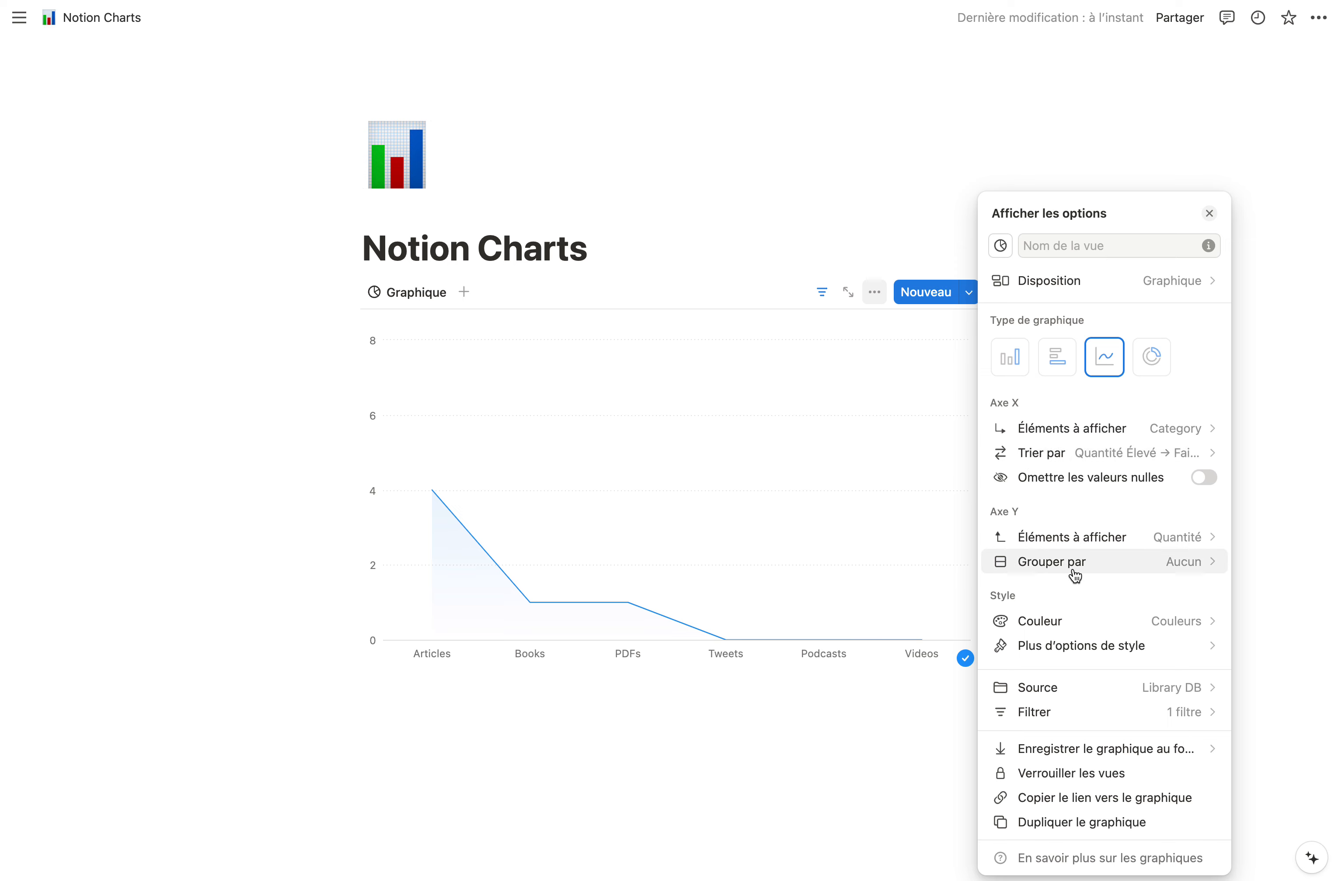
left_click(1103, 429)
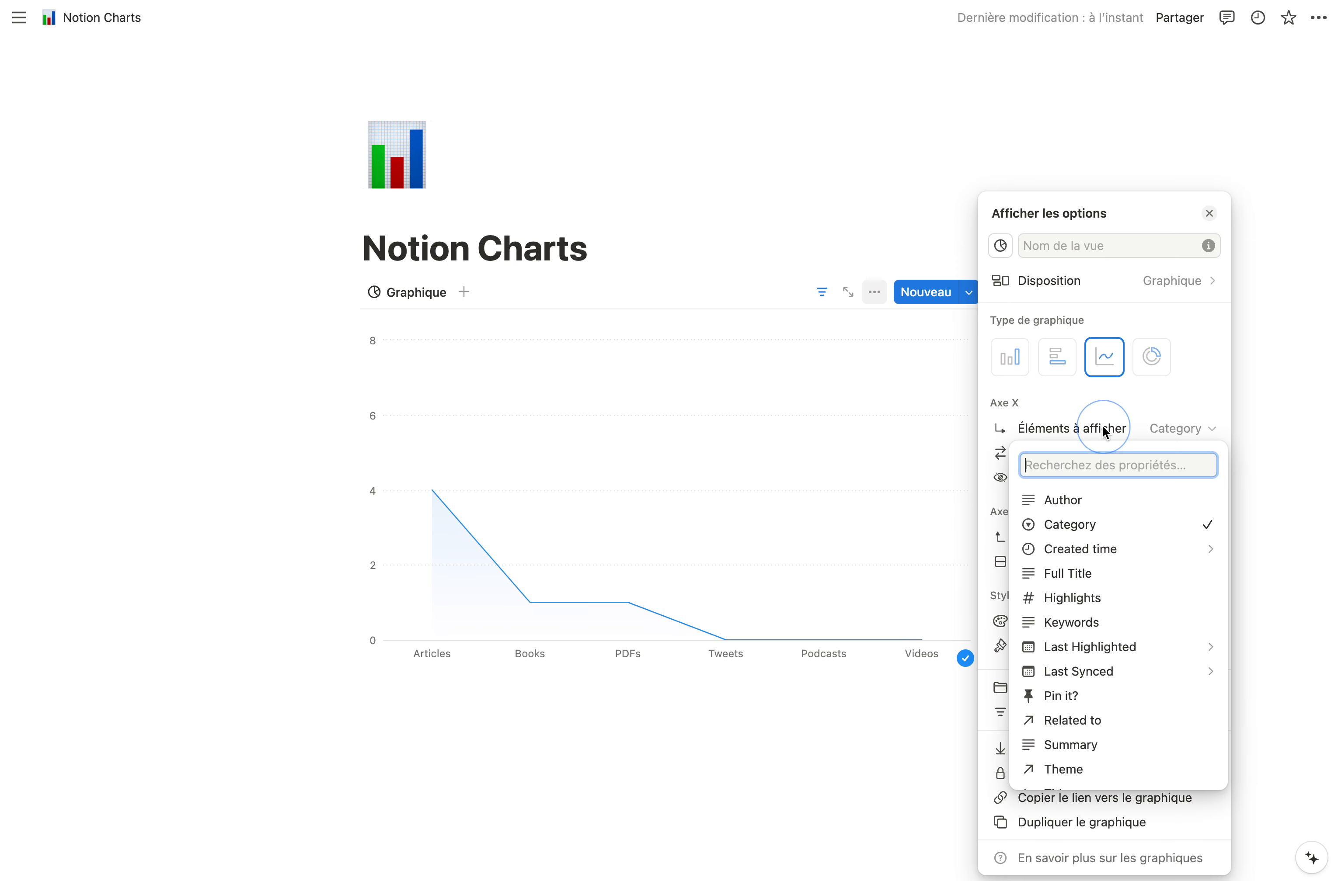
mouse_move(1081, 555)
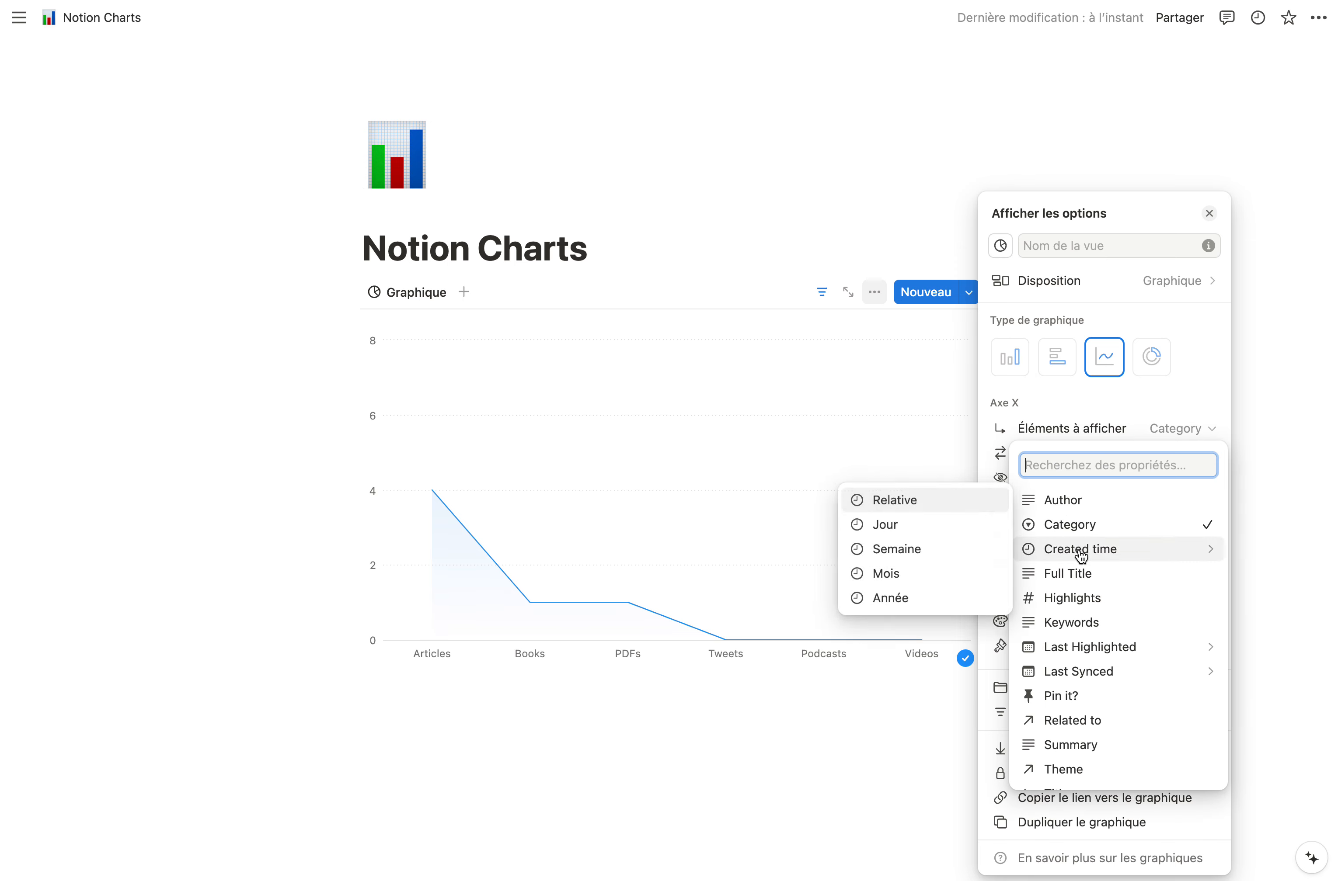
left_click(913, 533)
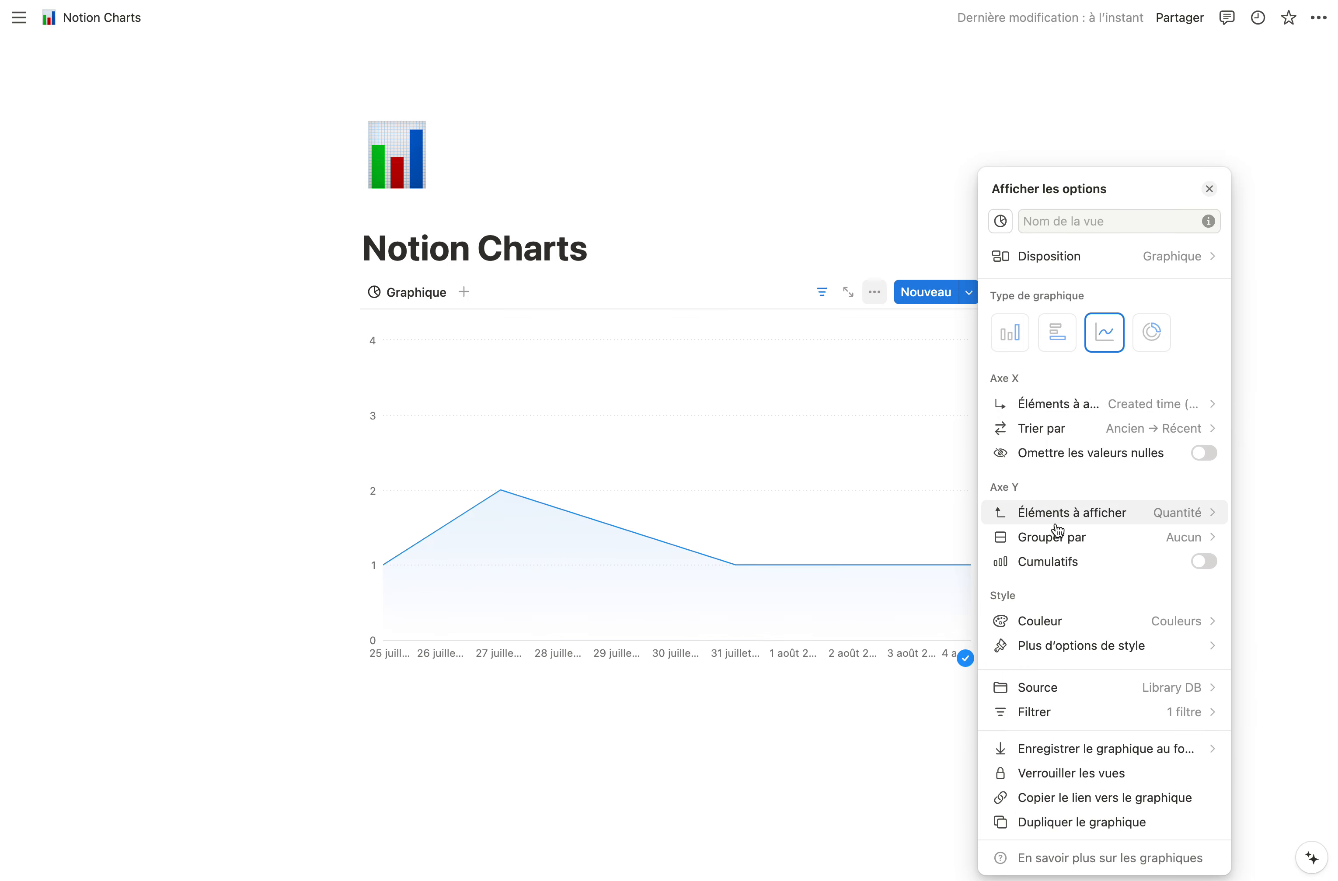
Group the line chart's Y axis by Category and close the chart options.
left_click(1098, 550)
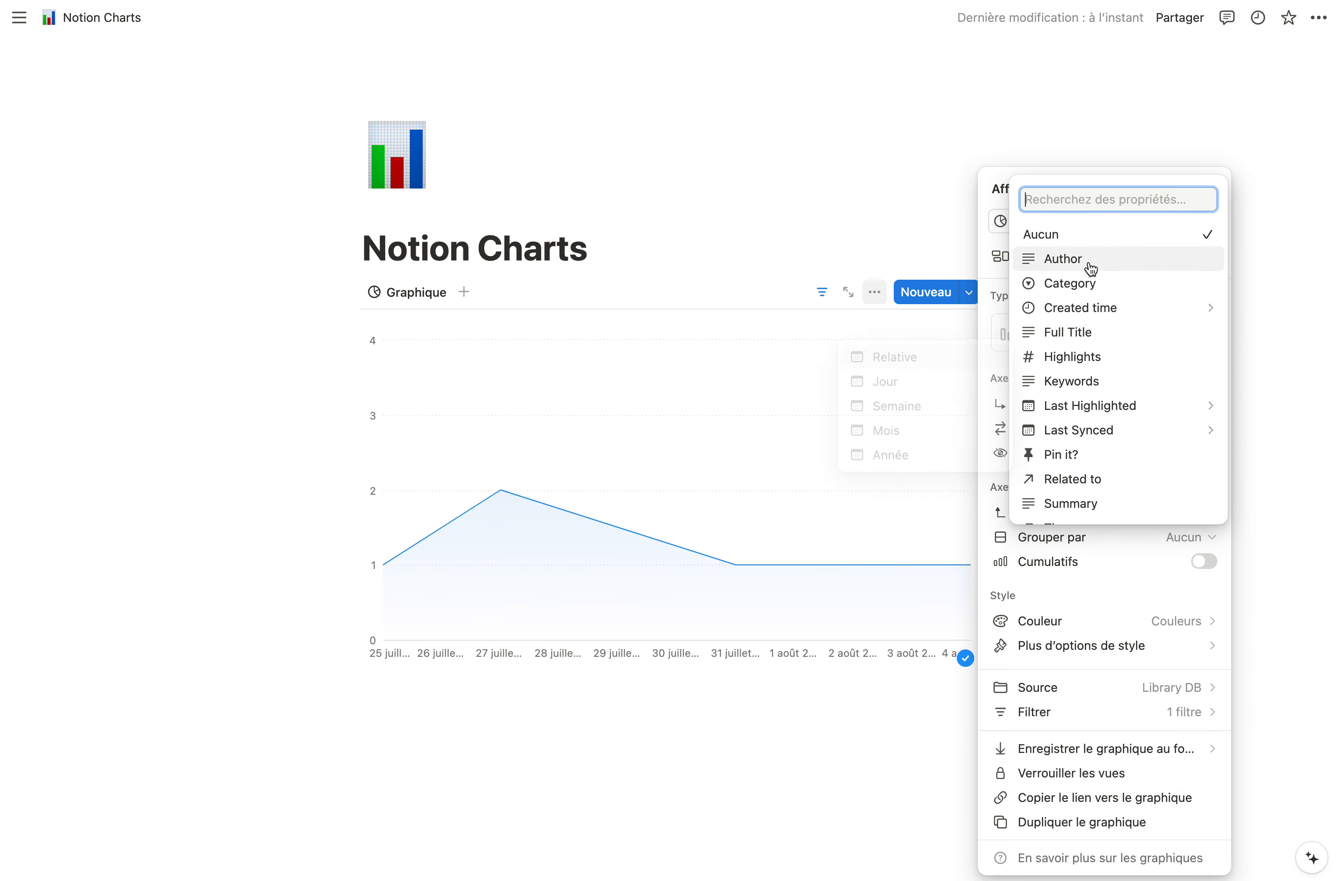
left_click(1090, 293)
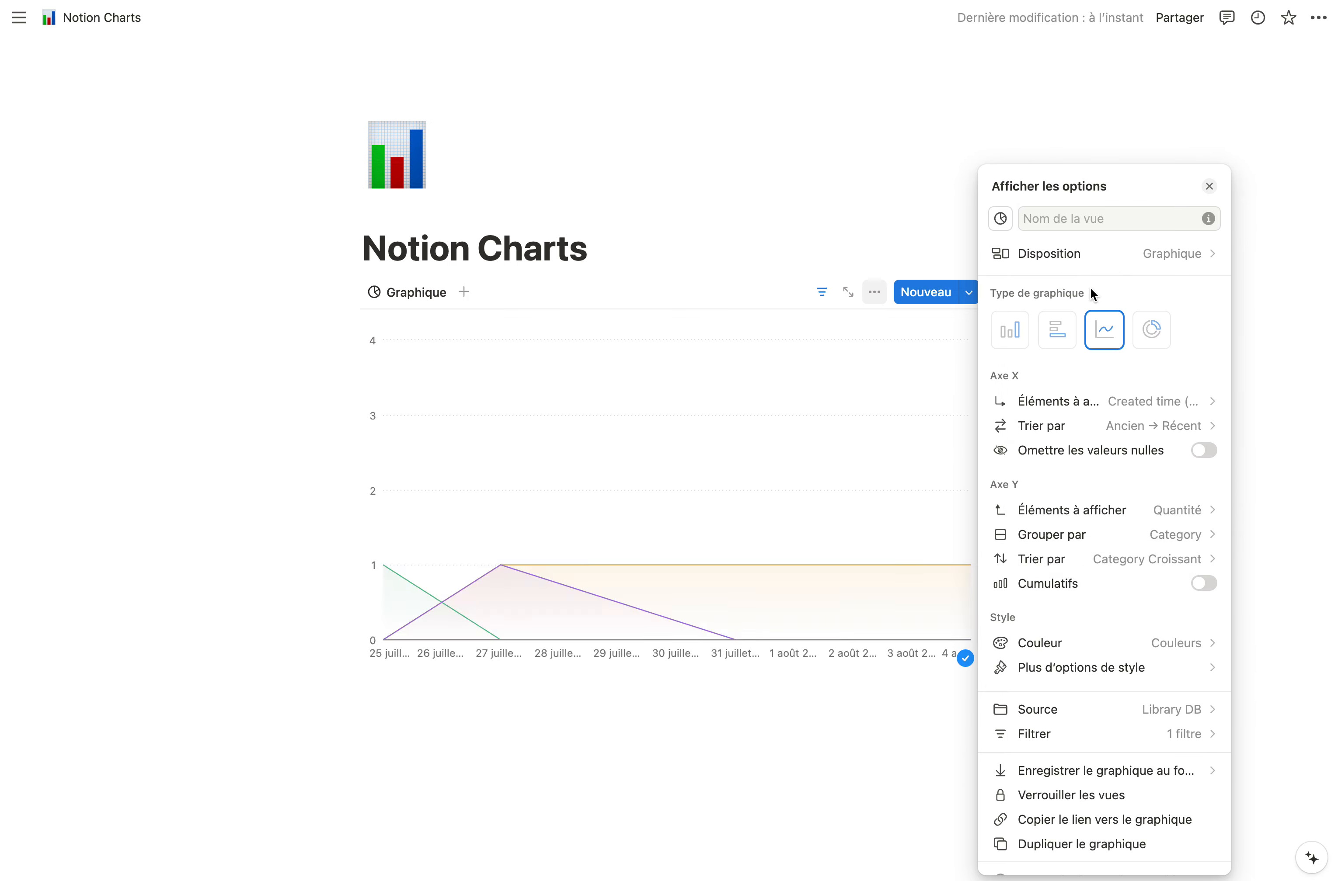
left_click(306, 633)
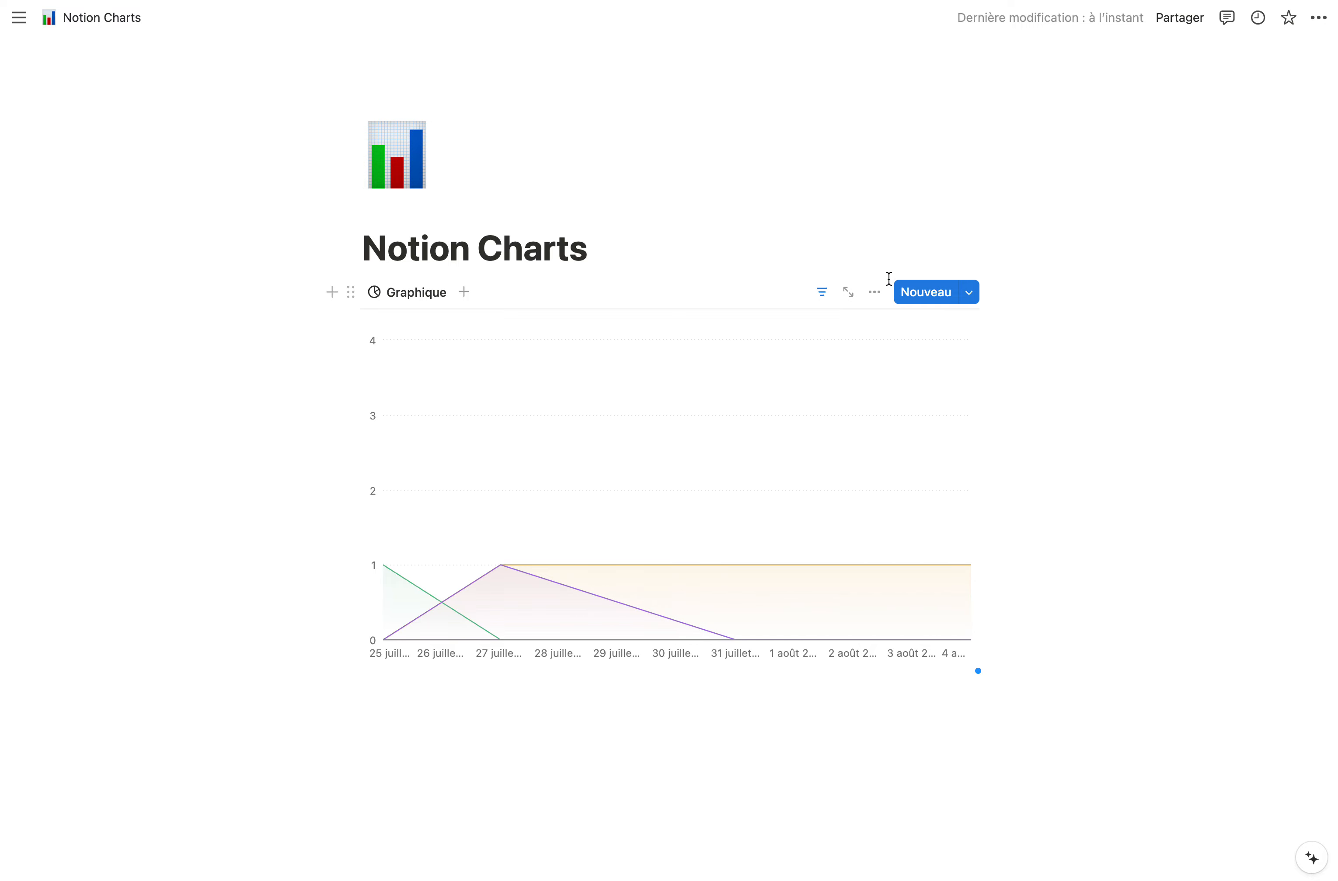
Try vertical bars, switch the chart to horizontal bars, and look through the X axis grouping properties.
left_click(874, 293)
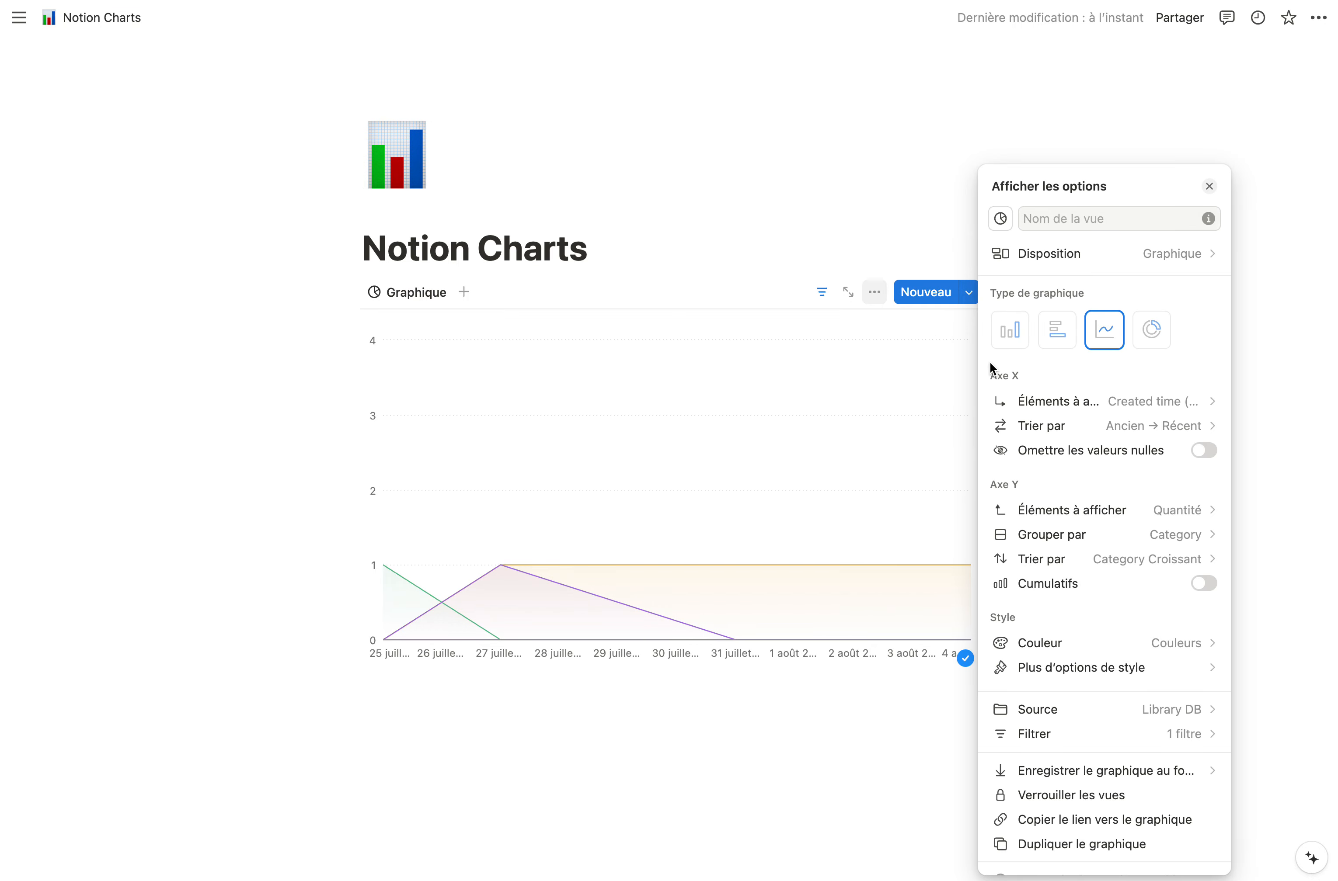
left_click(1012, 335)
left_click(1058, 343)
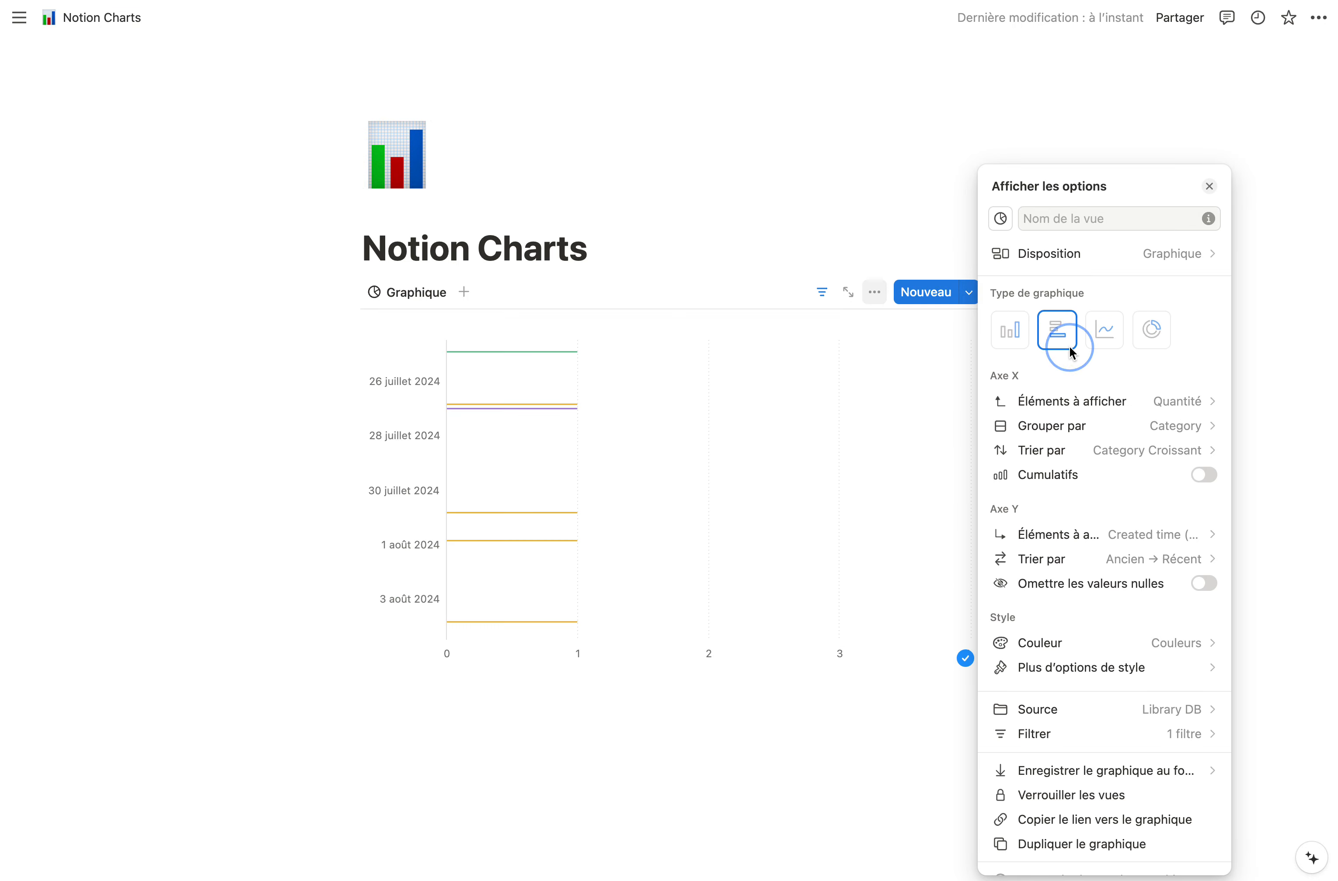
left_click(1088, 430)
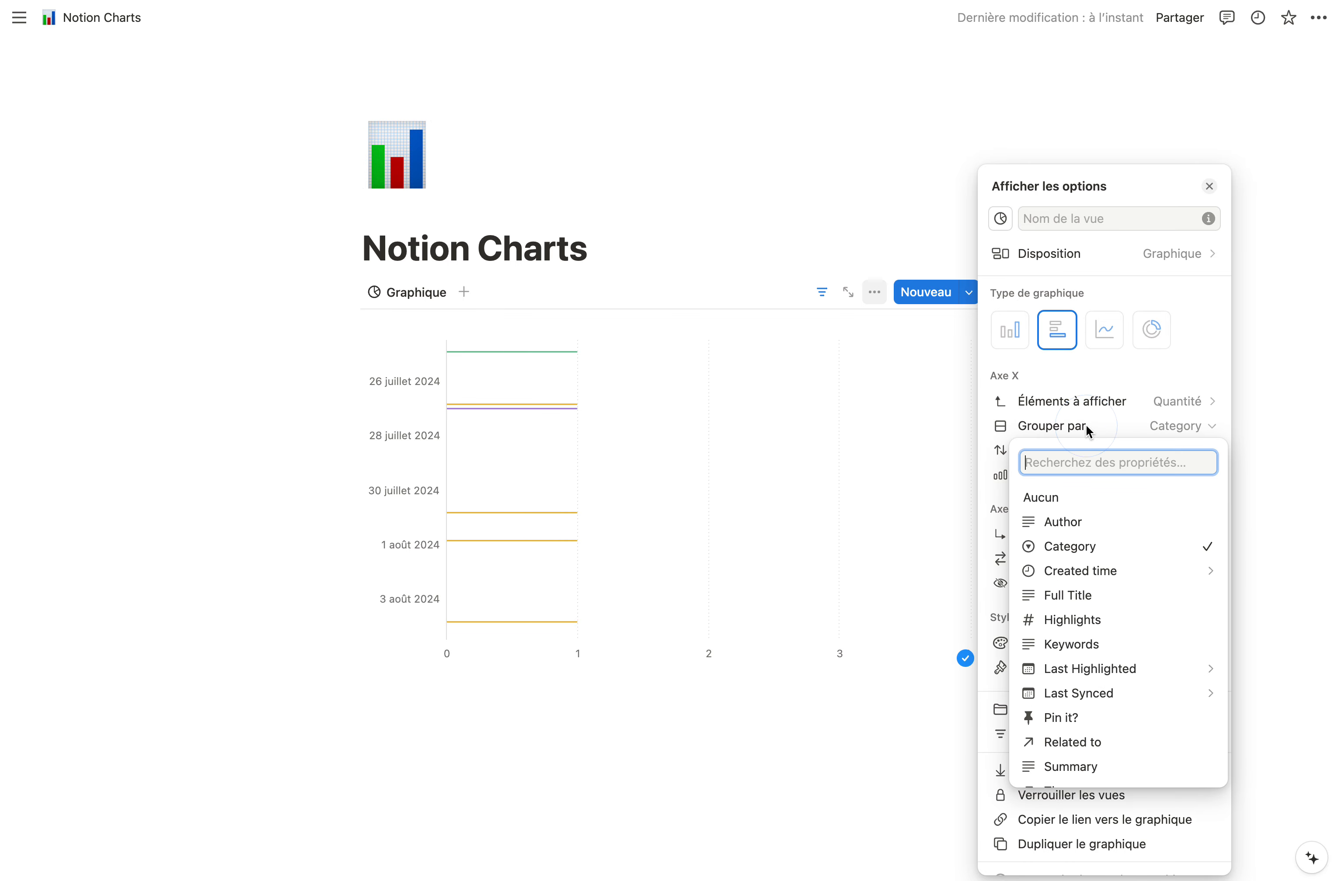
left_click(1060, 372)
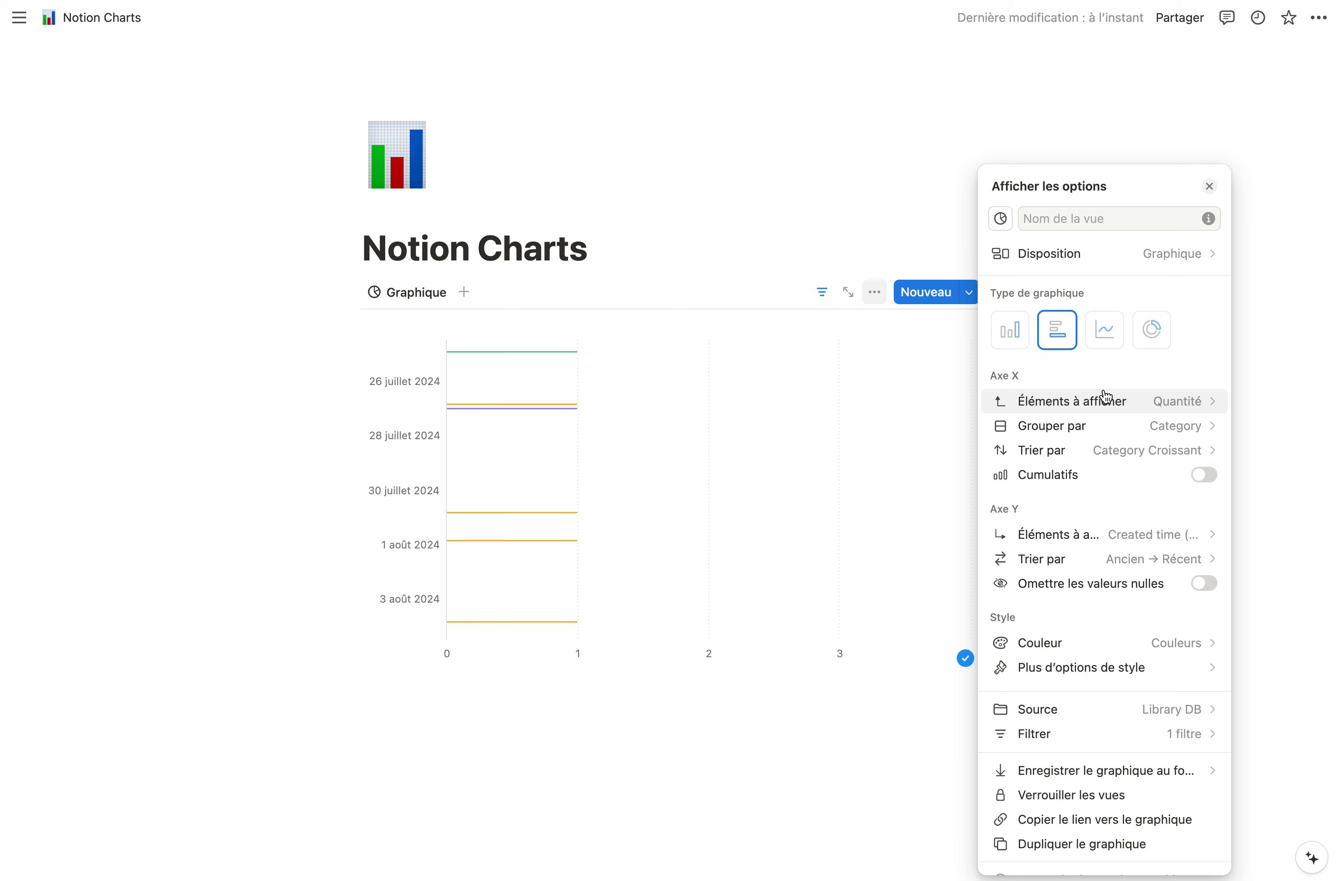
Set the horizontal bar chart's Y axis to Created time by Semaine and view the chart without its options.
left_click(1113, 537)
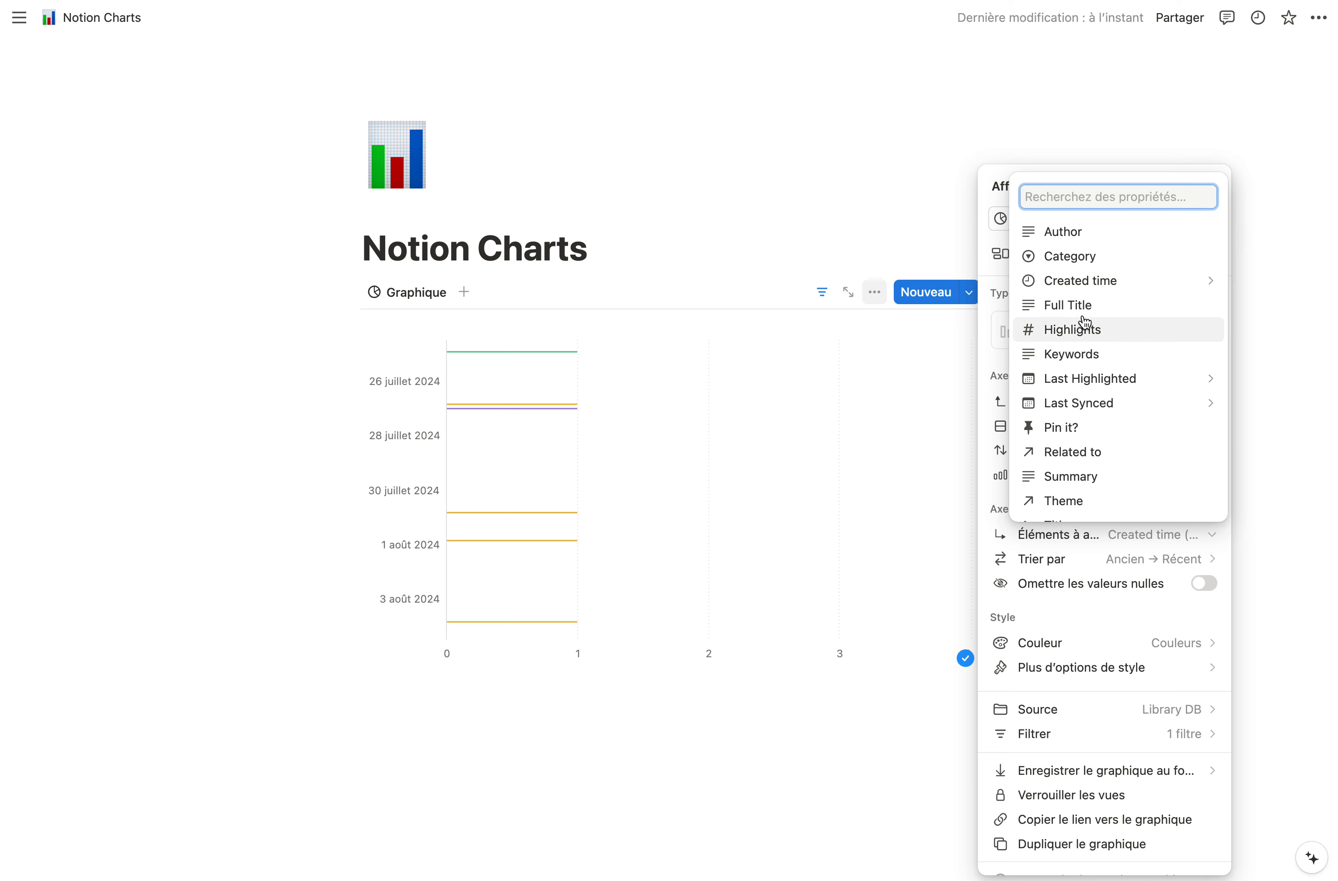
mouse_move(1096, 284)
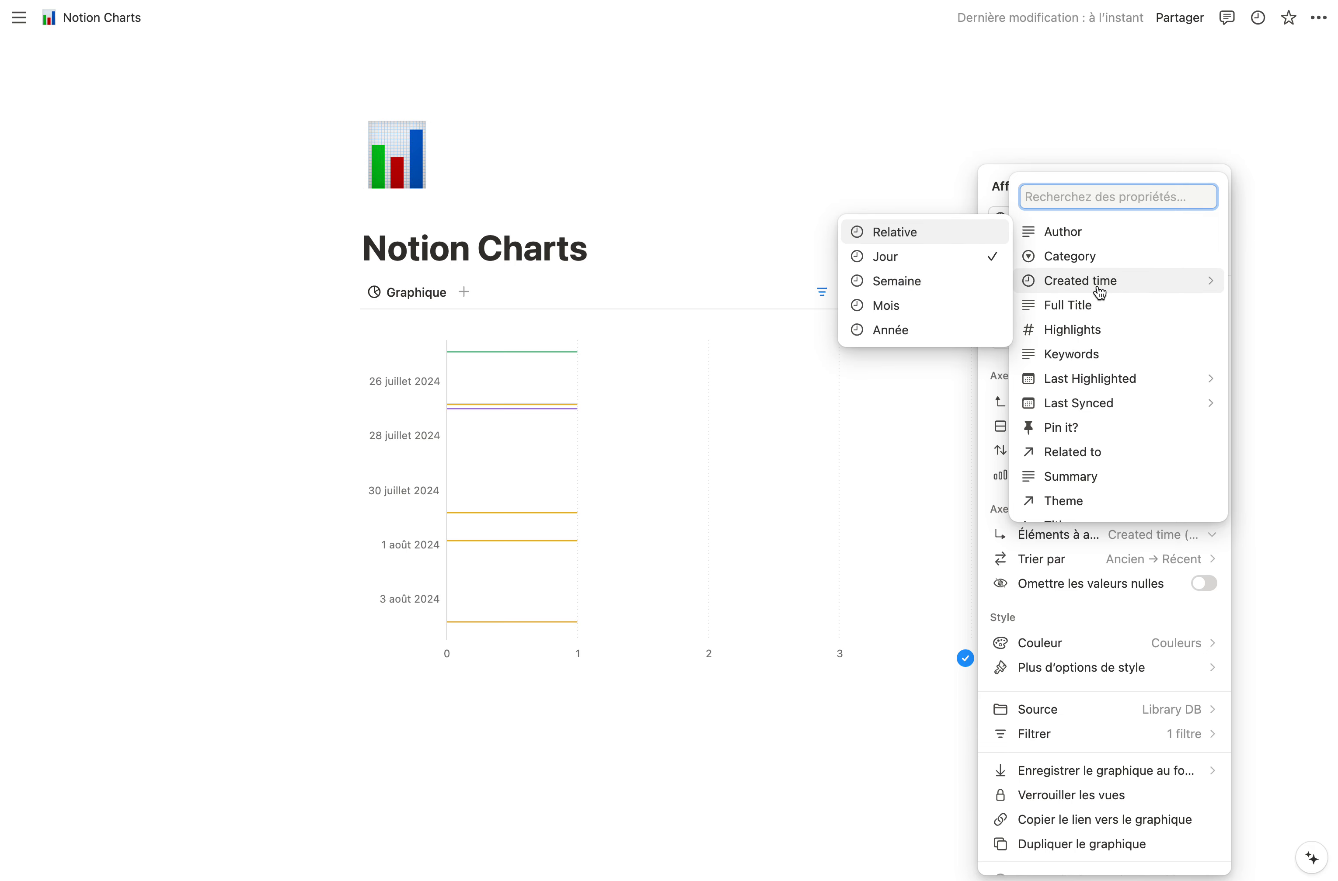
left_click(950, 294)
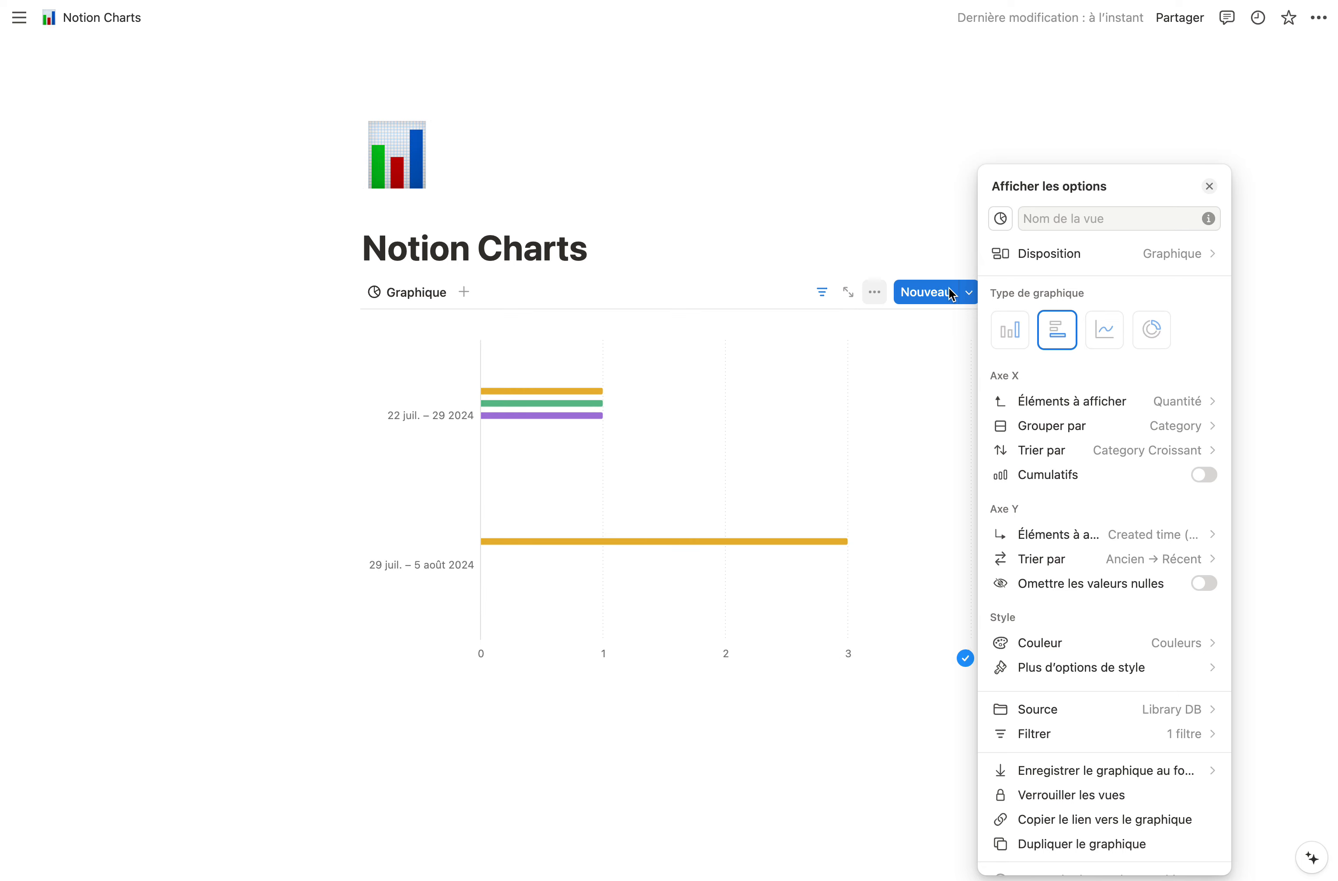
left_click(780, 209)
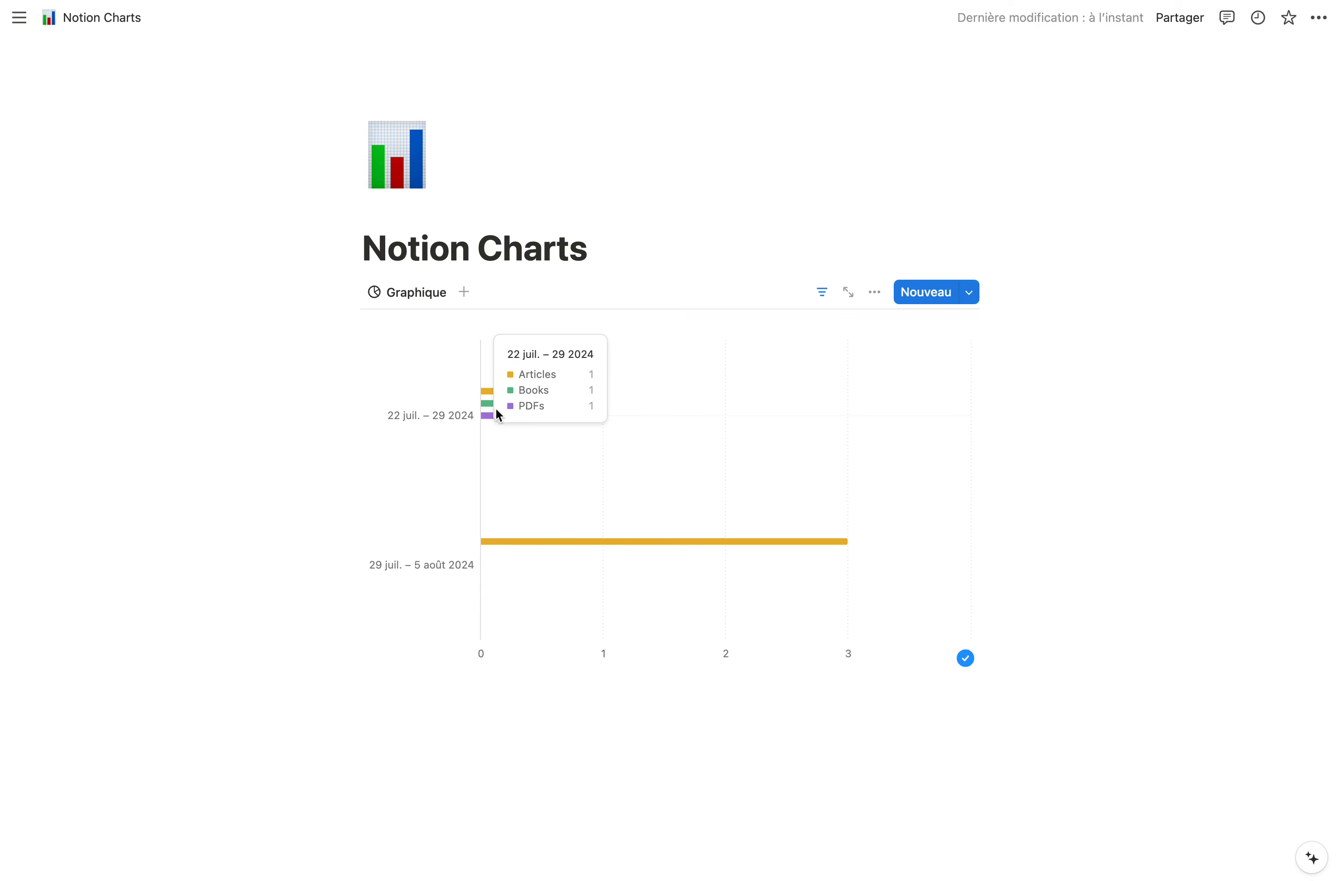
left_click(874, 293)
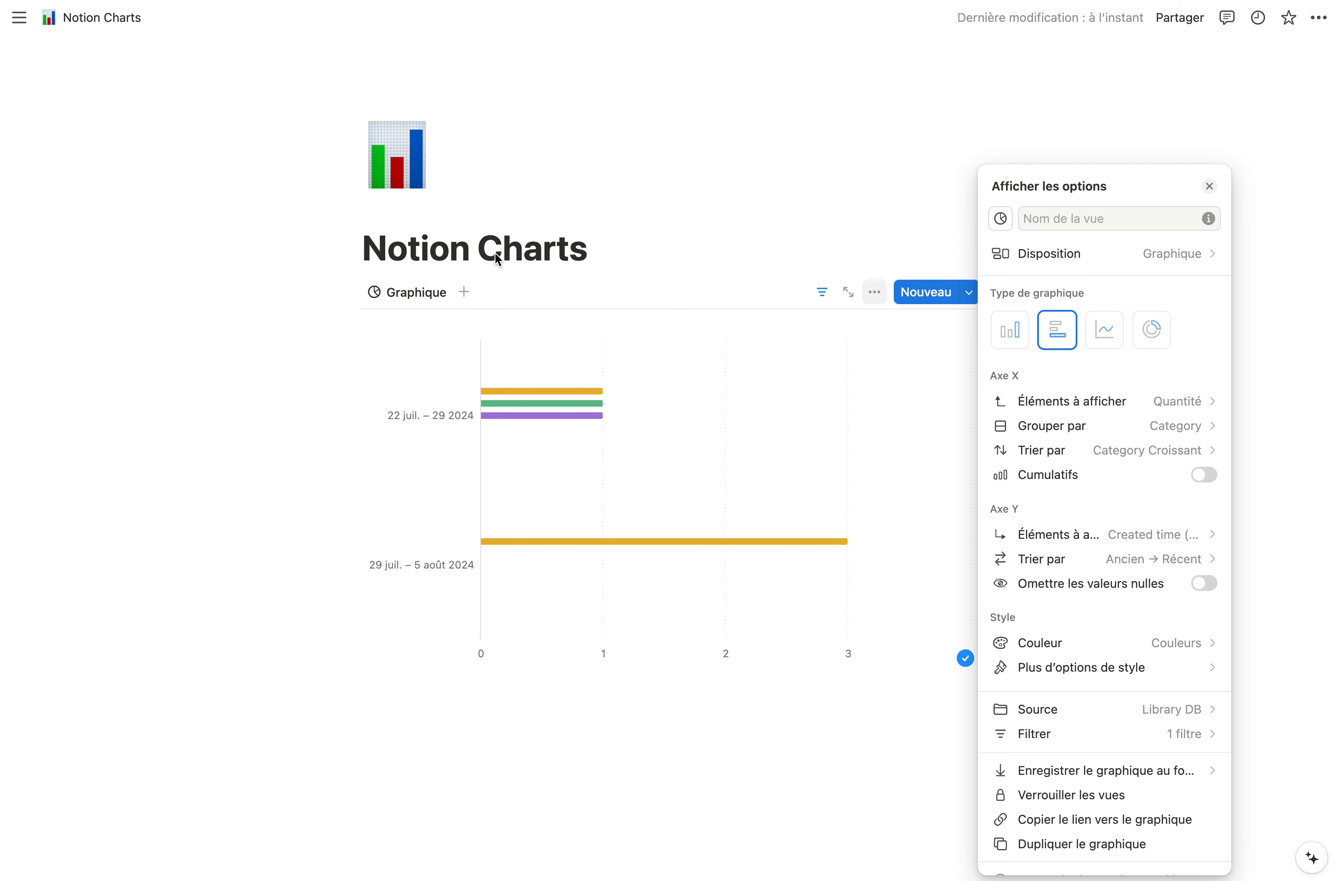
Add a second chart view to the Notion Charts page and link it to Library DB.
left_click(462, 294)
left_click(463, 293)
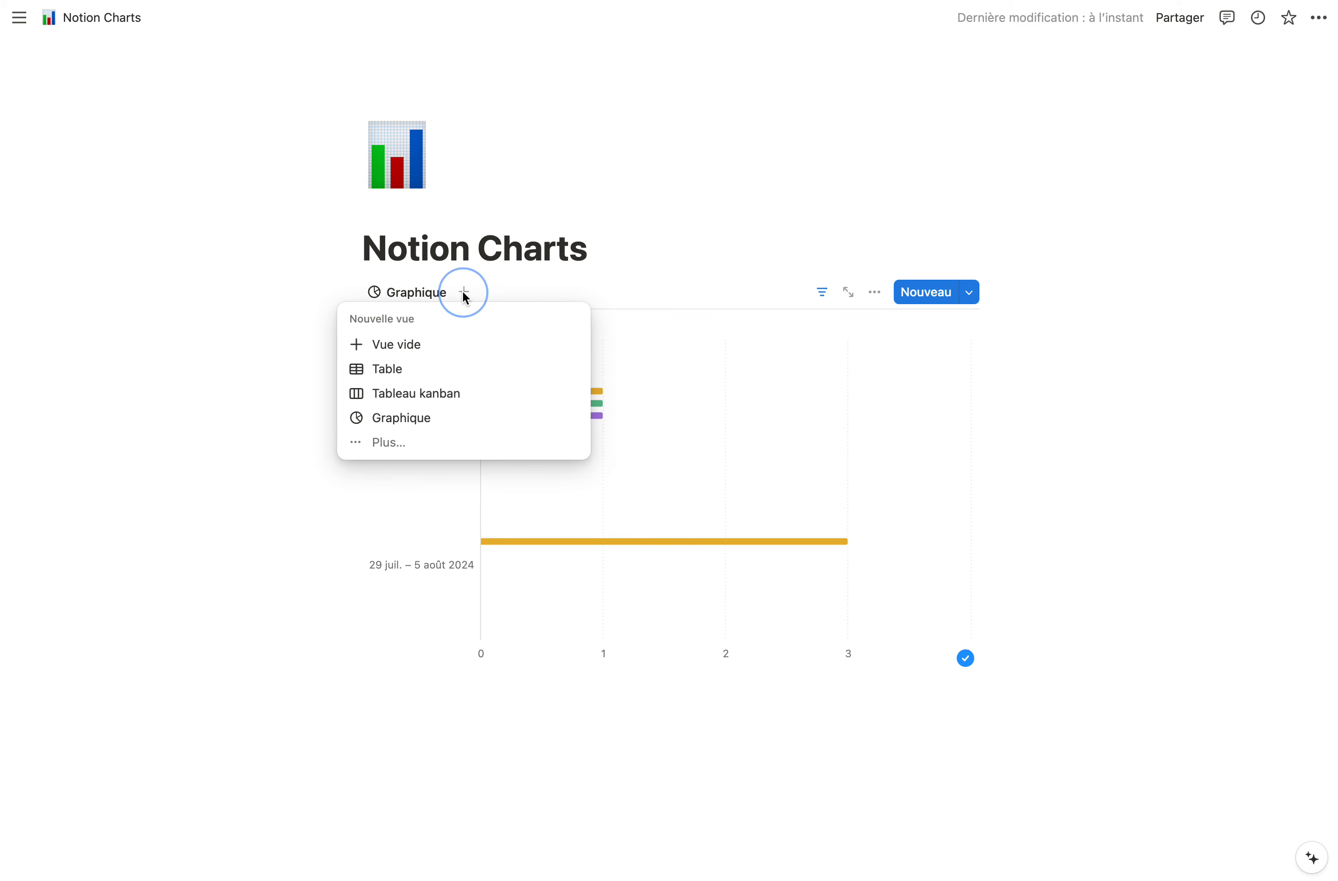
left_click(450, 420)
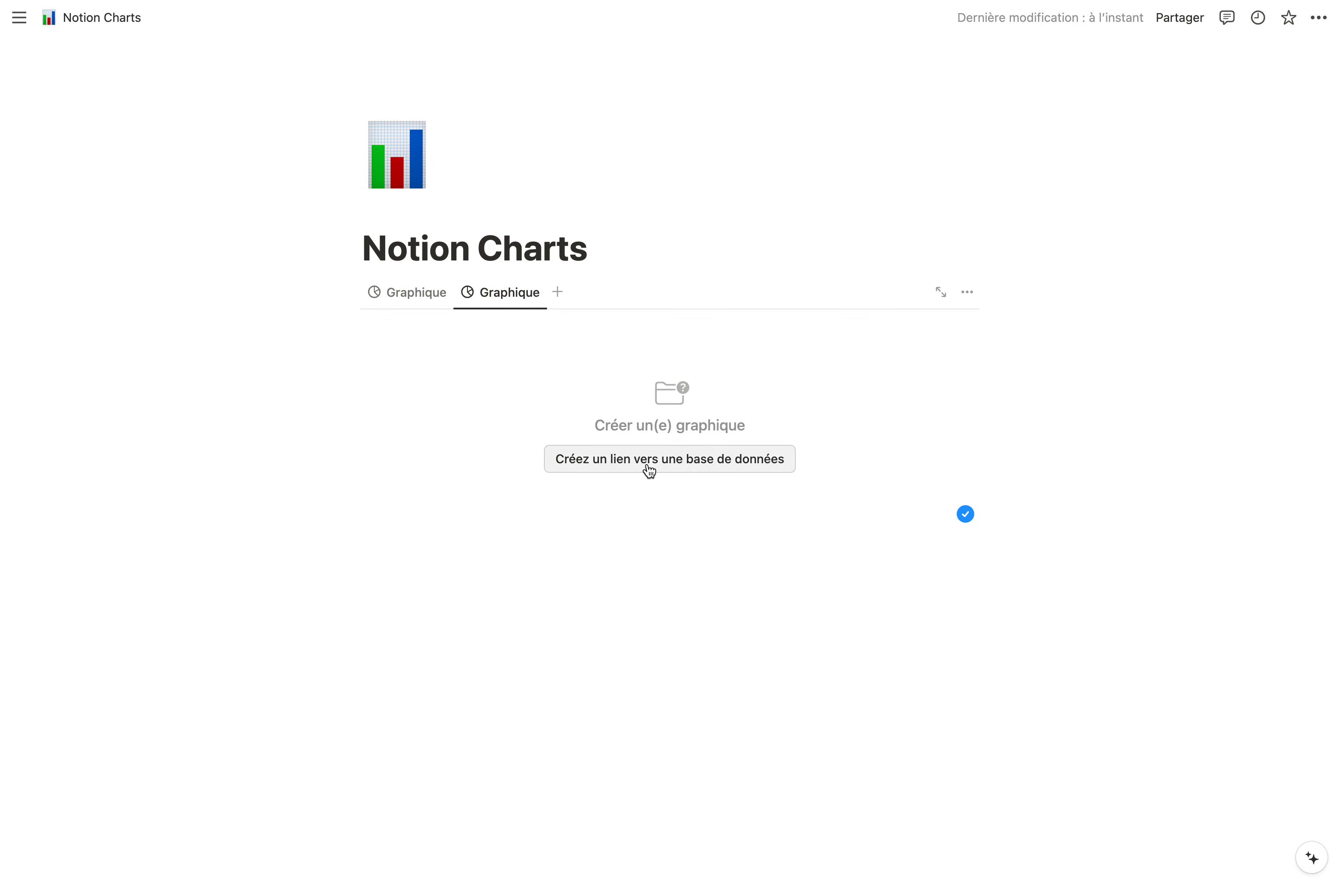
left_click(649, 471)
left_click(1060, 429)
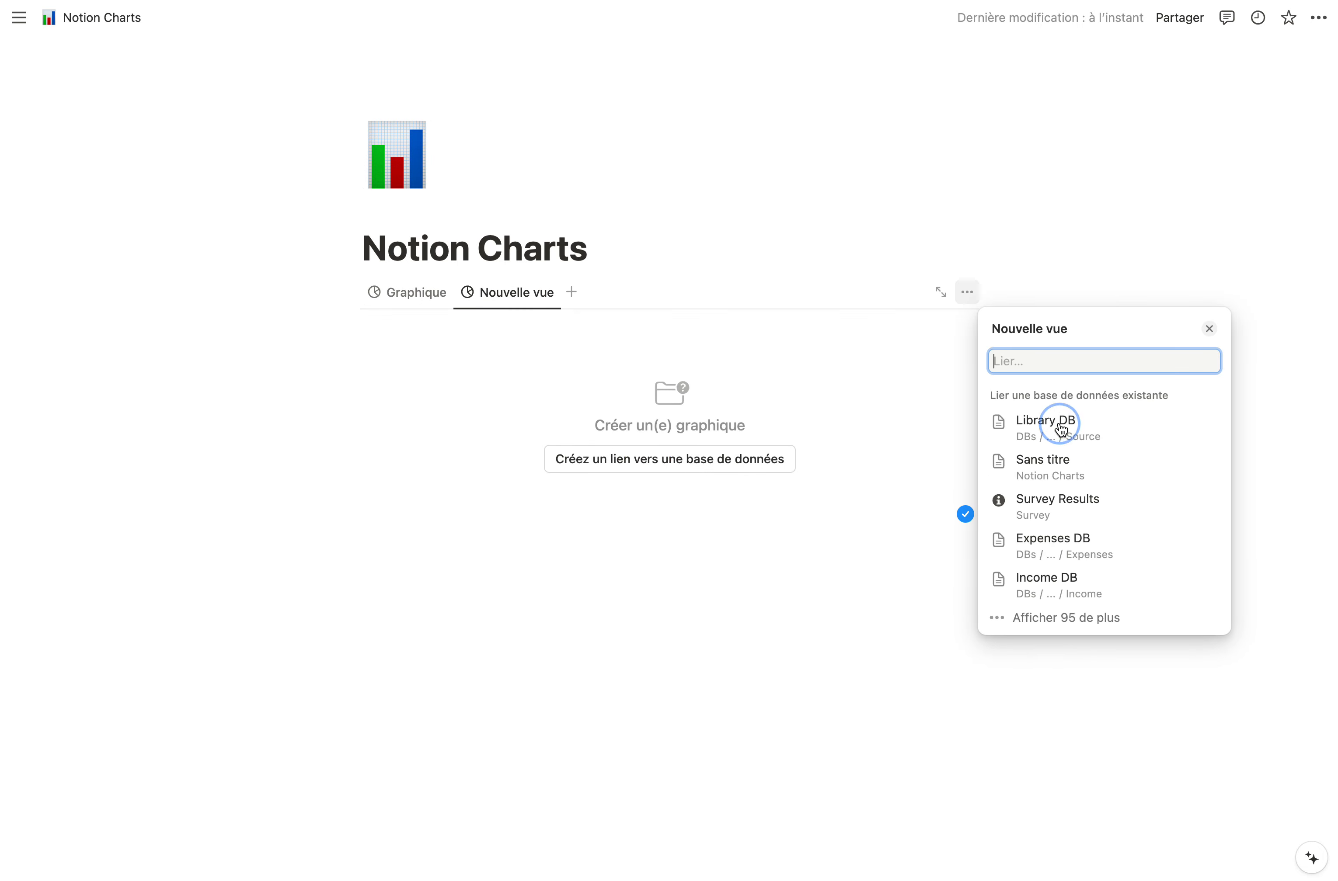
left_click(614, 444)
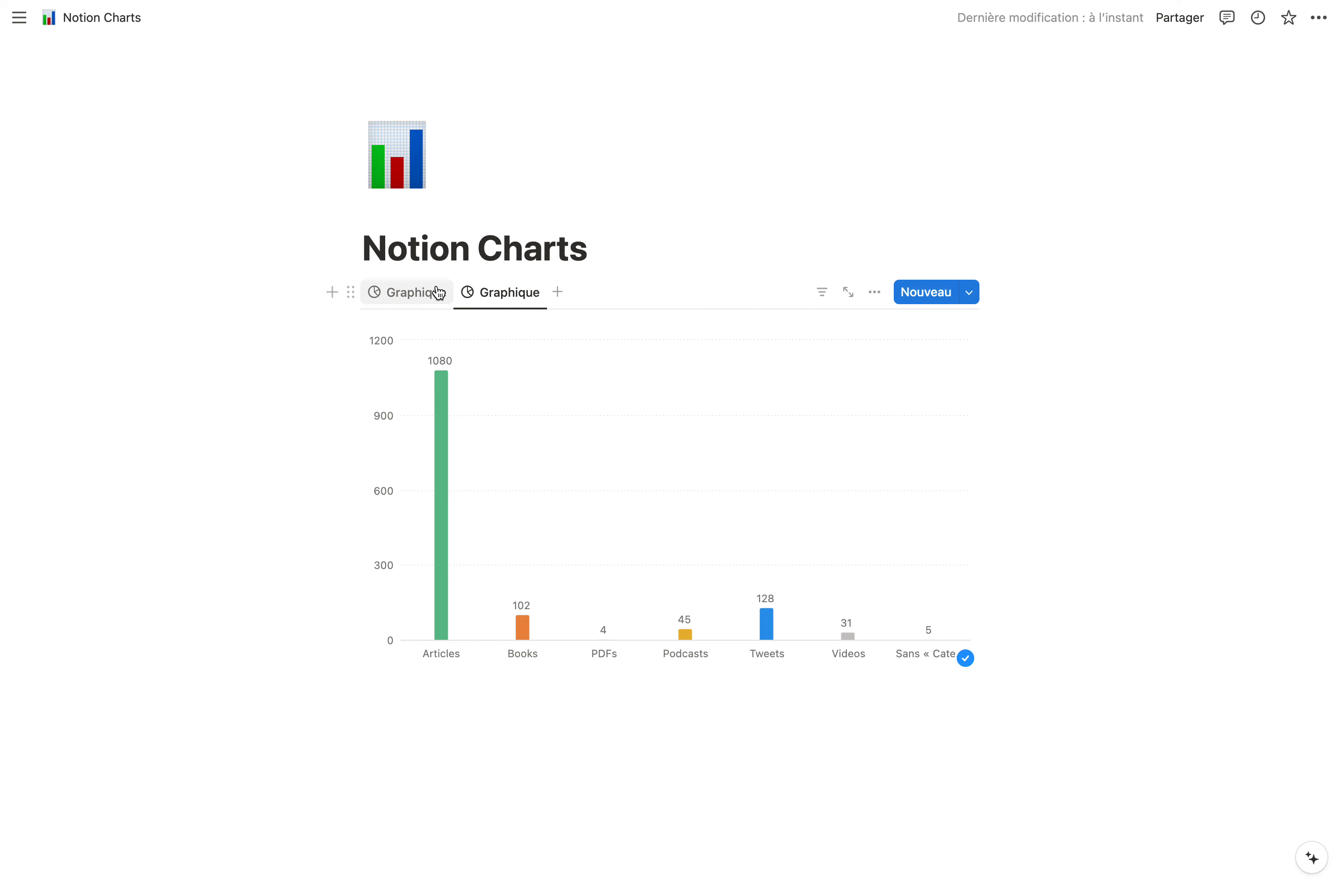
Delete the first chart view, keeping only the new Library DB chart.
right_click(414, 293)
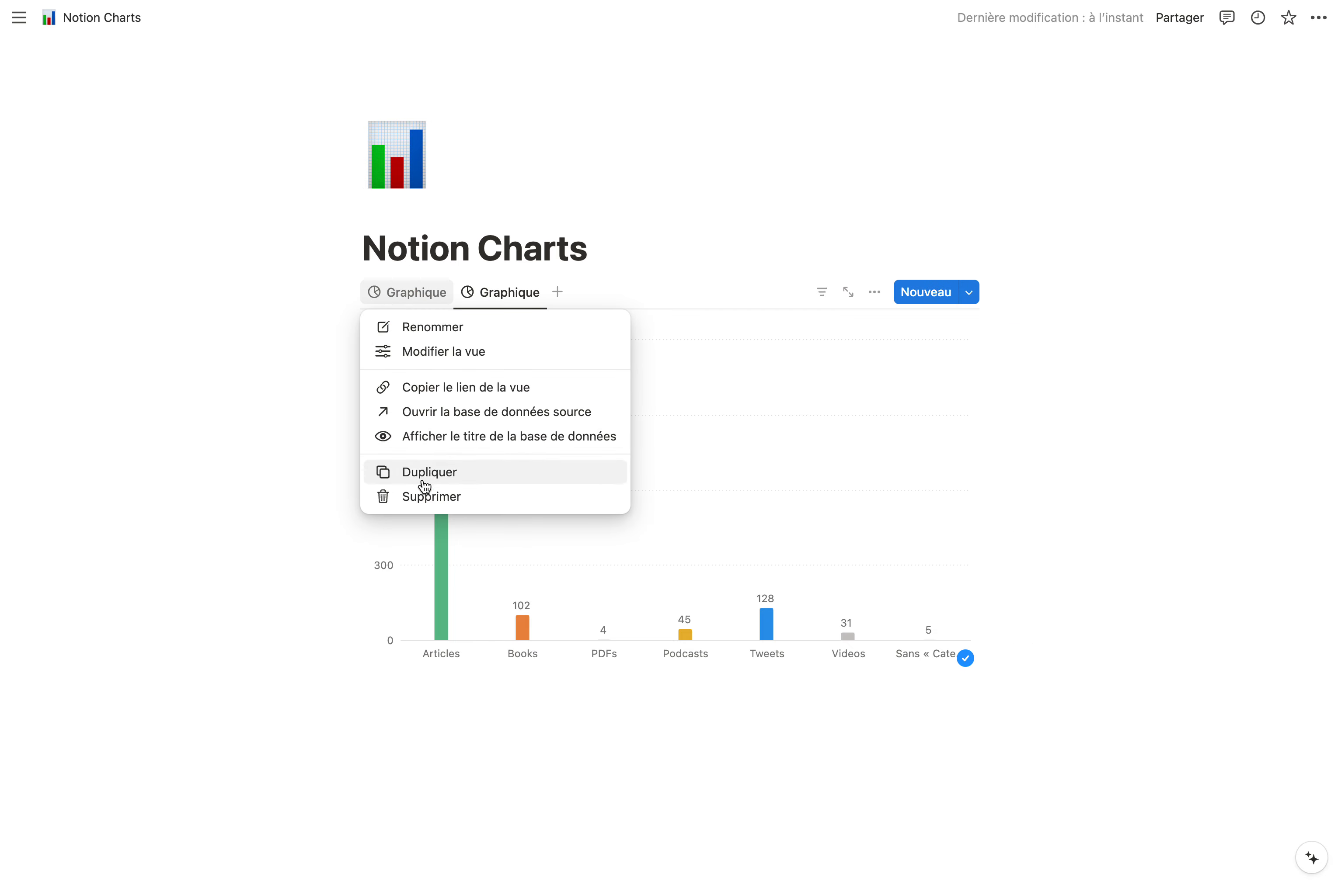
left_click(428, 495)
left_click(710, 450)
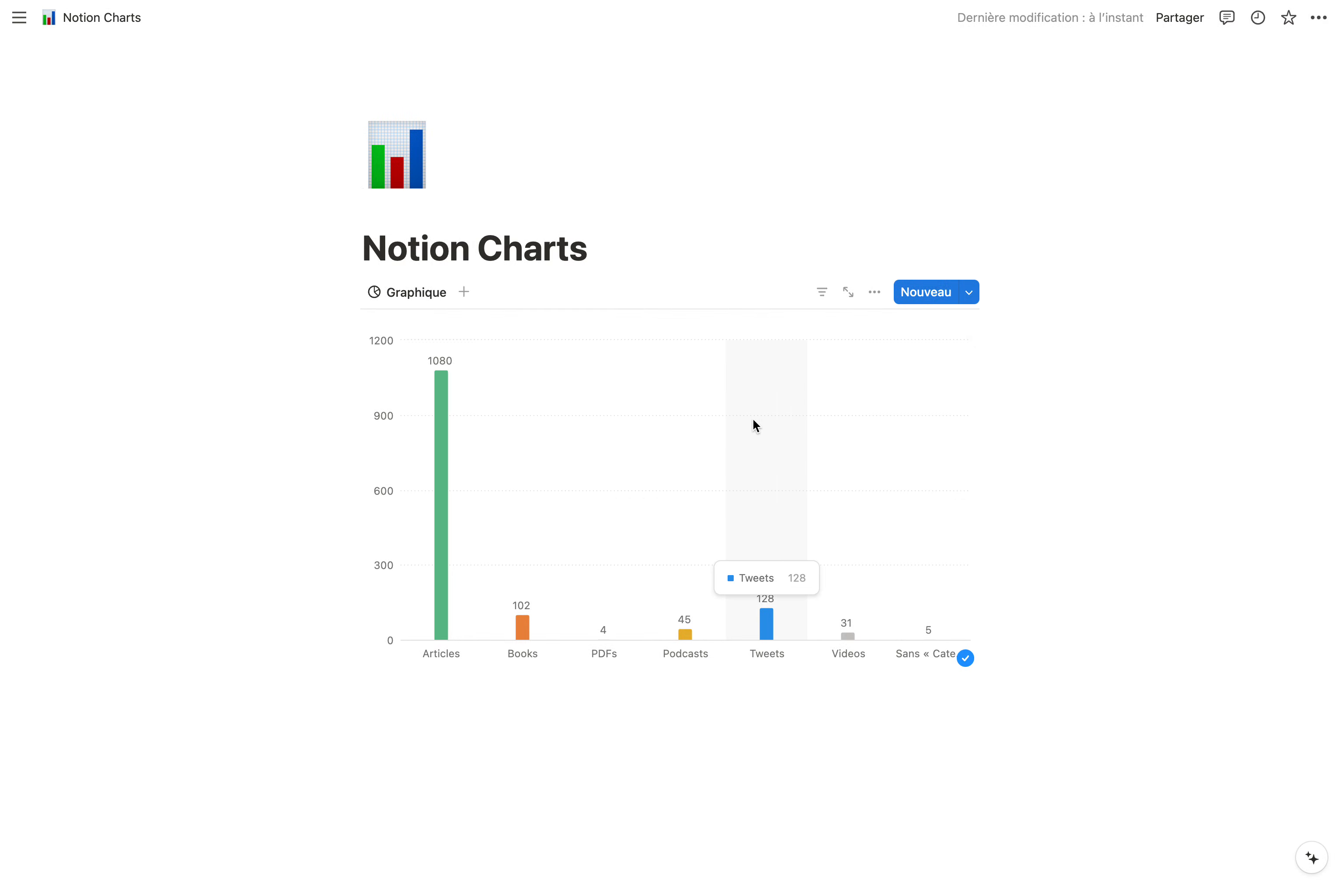
View the chart's image export options, including the background colours and PNG and SVG formats, and close them.
left_click(873, 293)
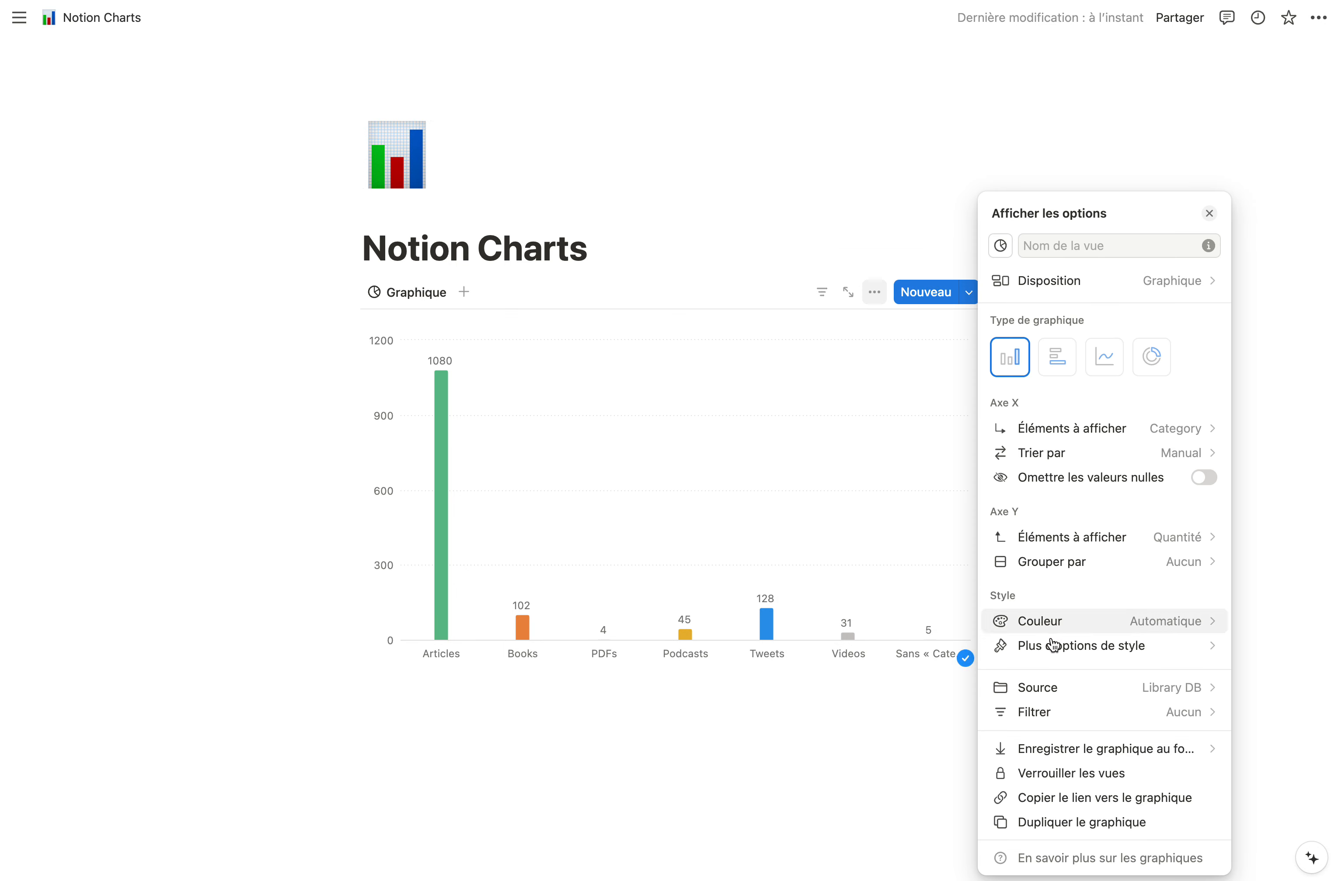
left_click(1048, 756)
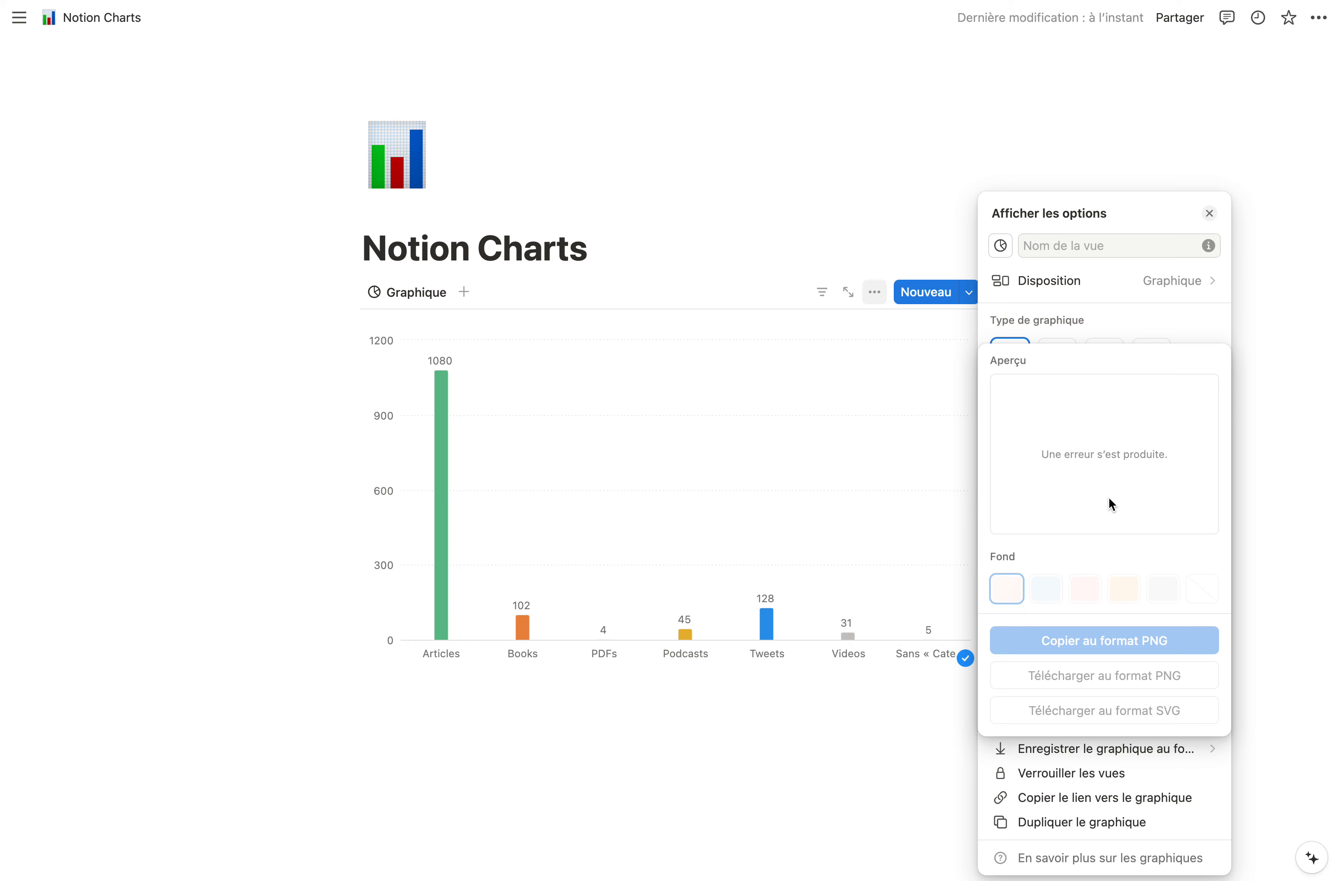
left_click(908, 200)
left_click(908, 200)
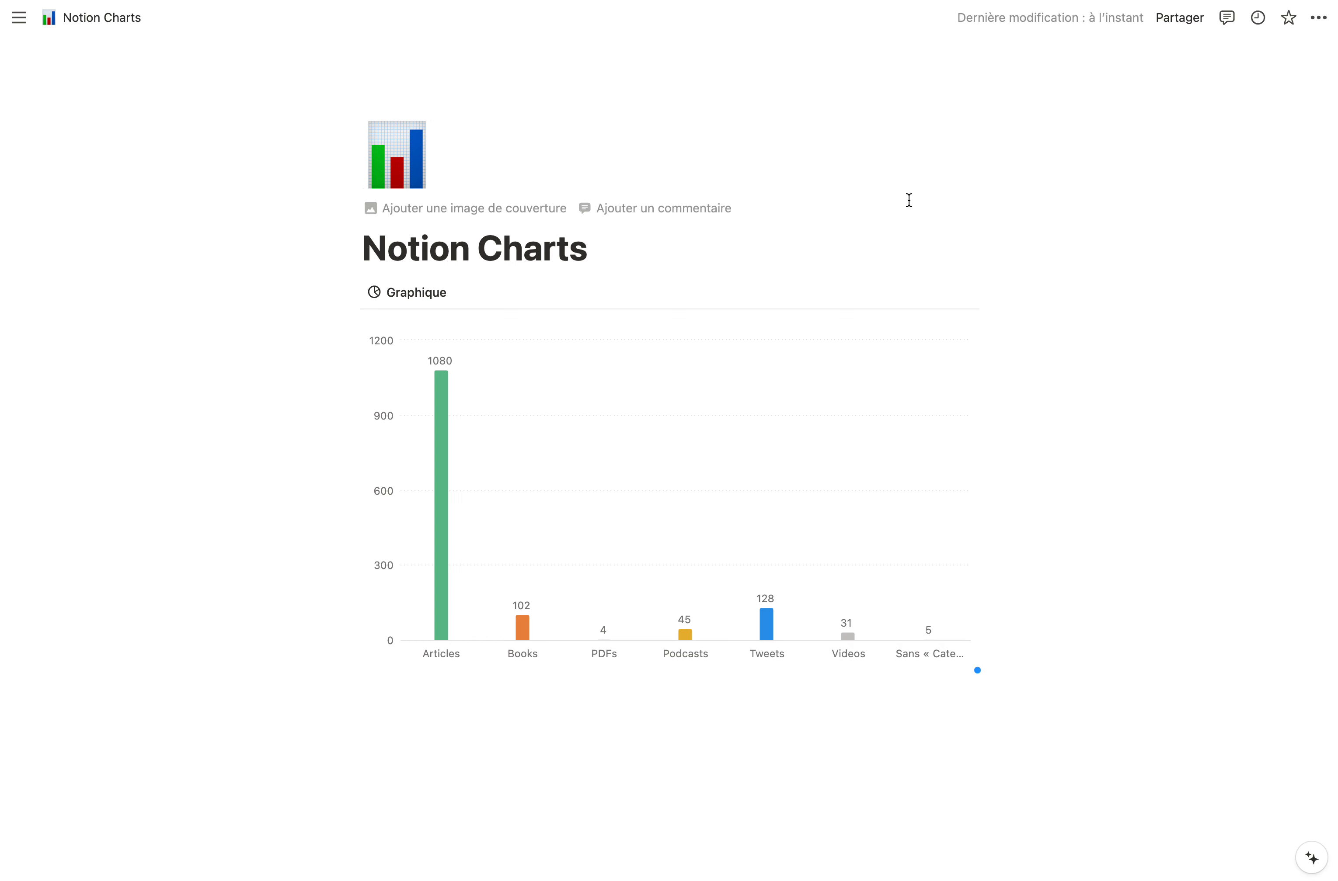
Reload the page, check the chart's image export preview again, and close the options.
key("super+r")
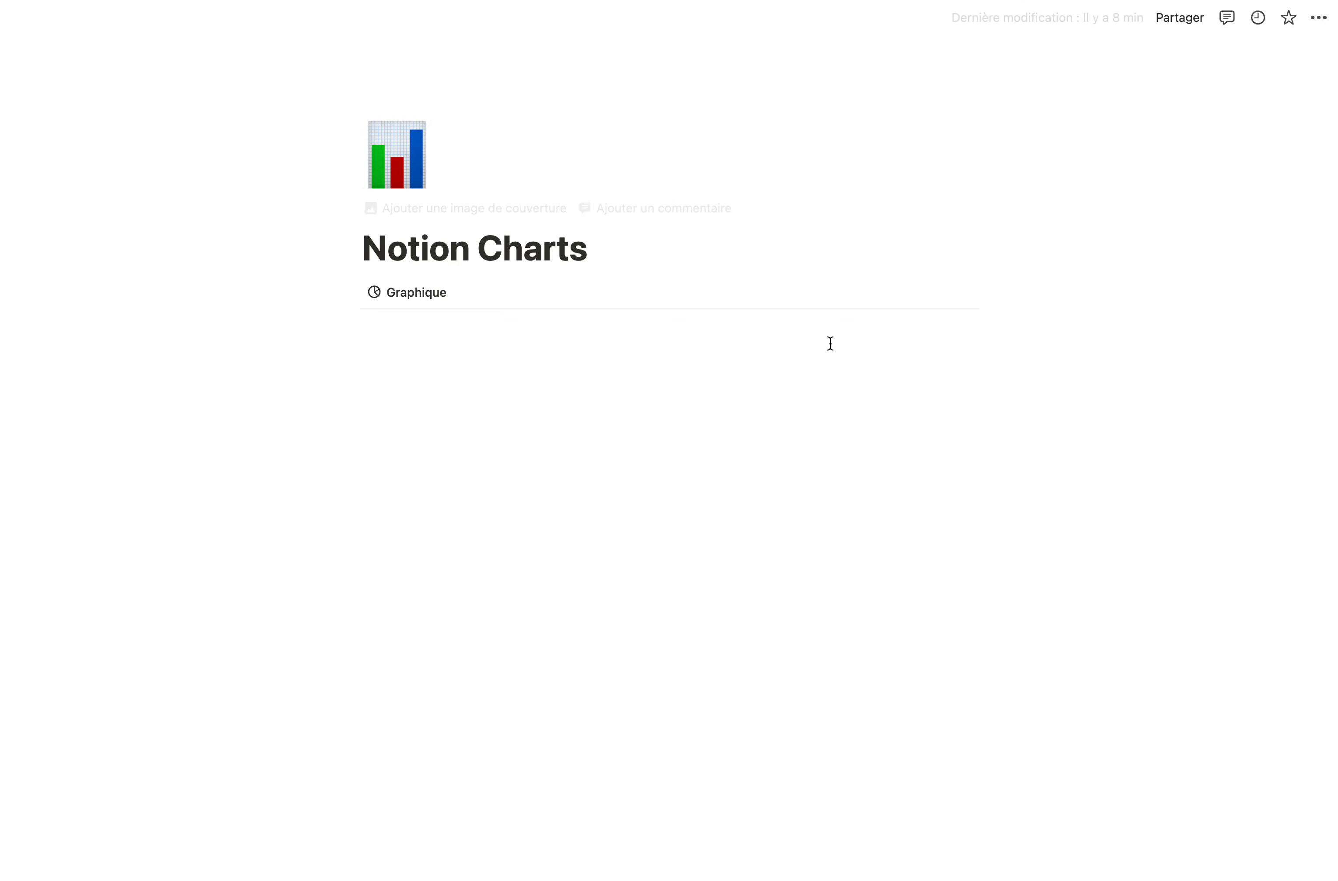
left_click(873, 295)
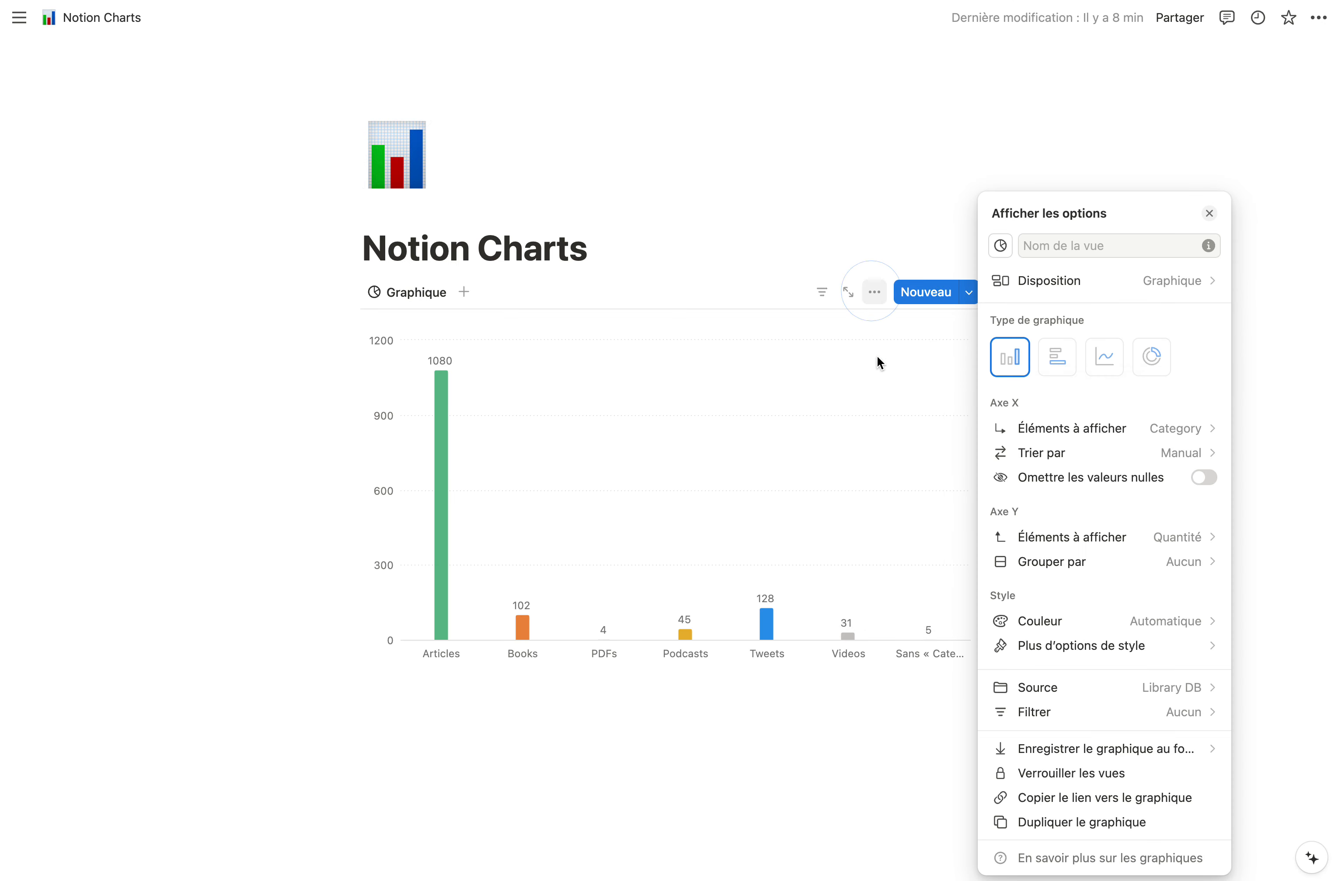
left_click(1067, 747)
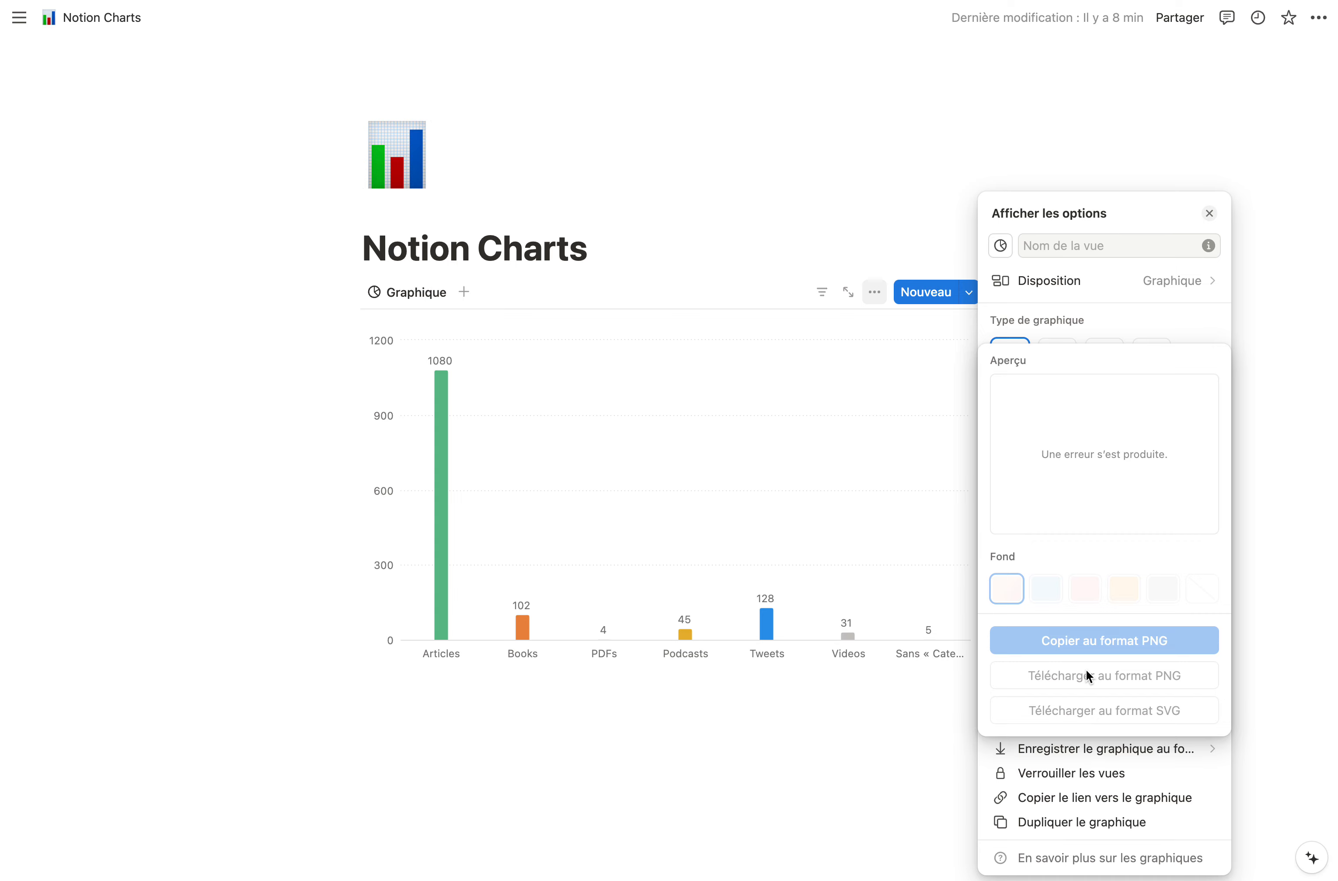
left_click(860, 195)
left_click(858, 192)
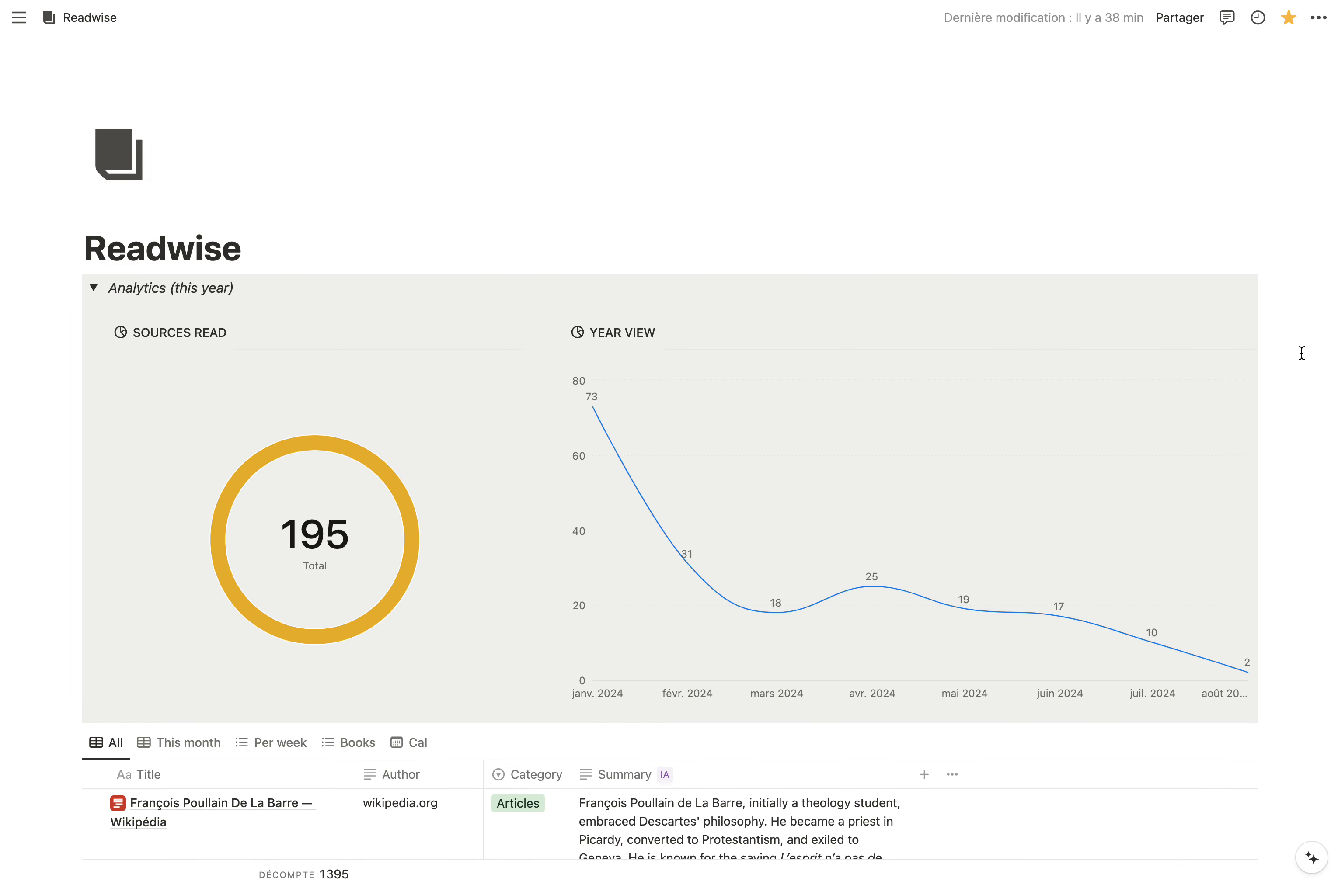
Examine the Readwise page's yearly analytics charts and the table of sources below them.
scroll(1301, 354, "down", 1)
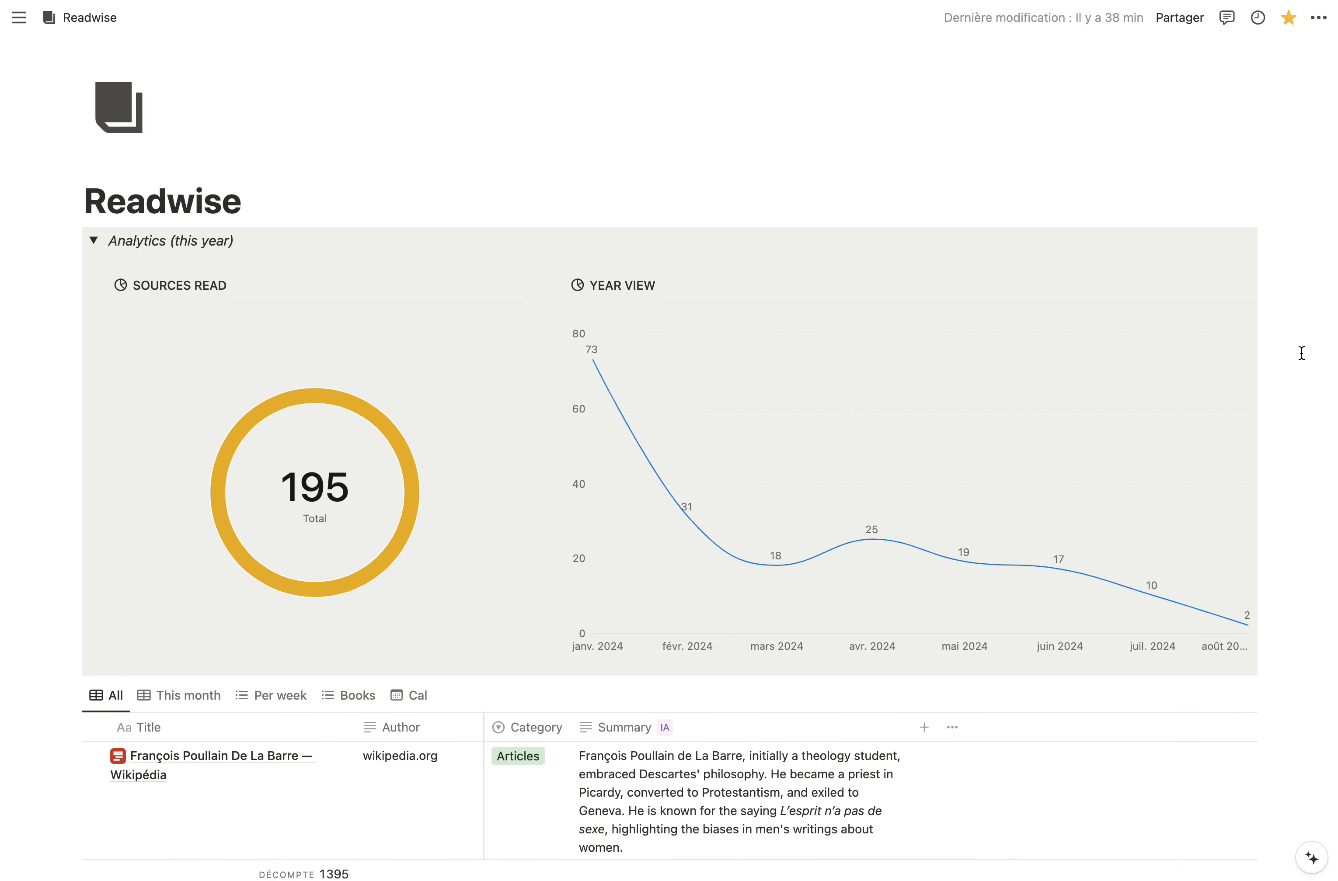
scroll(1301, 353, "down", 1)
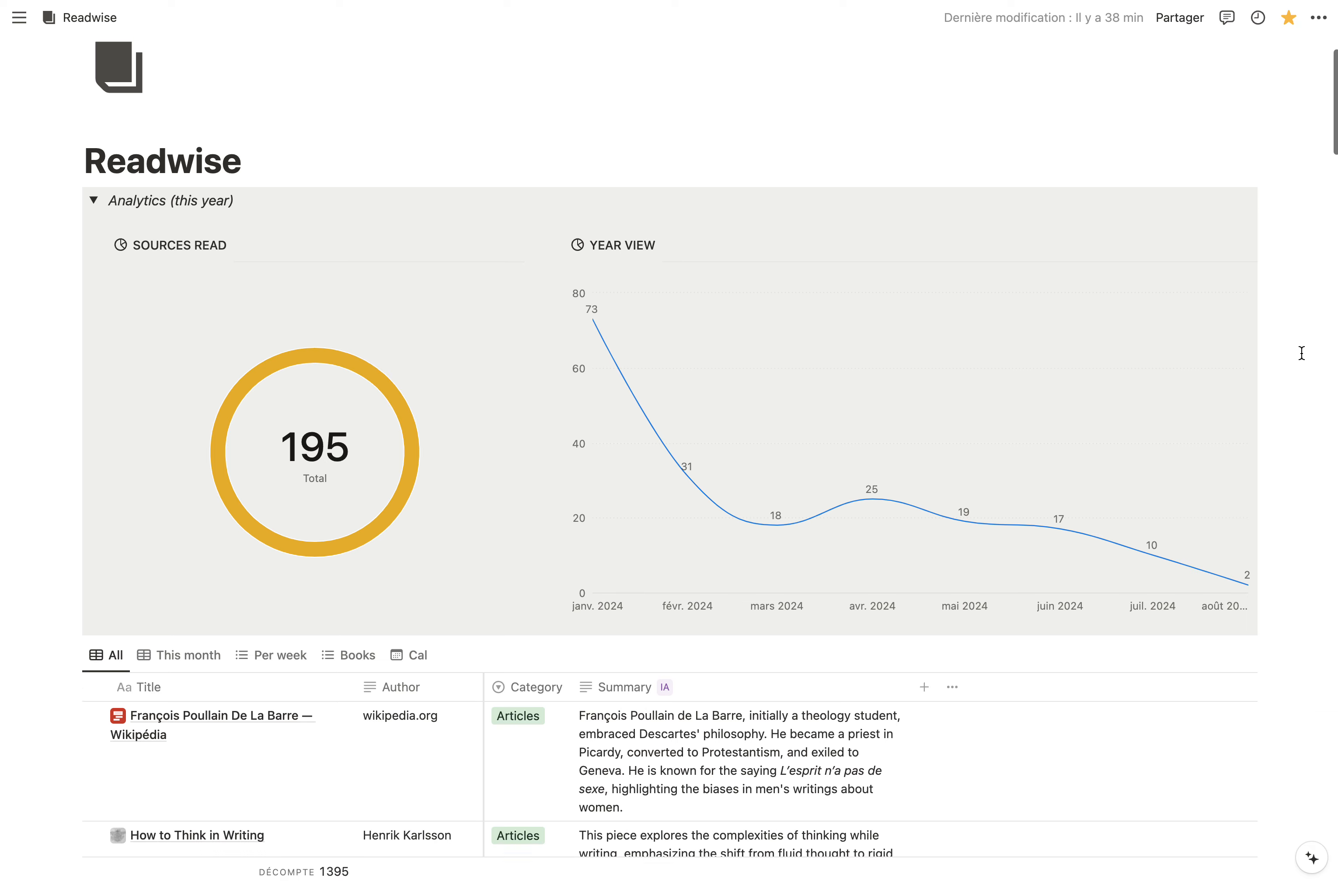
scroll(1302, 353, "up", 2)
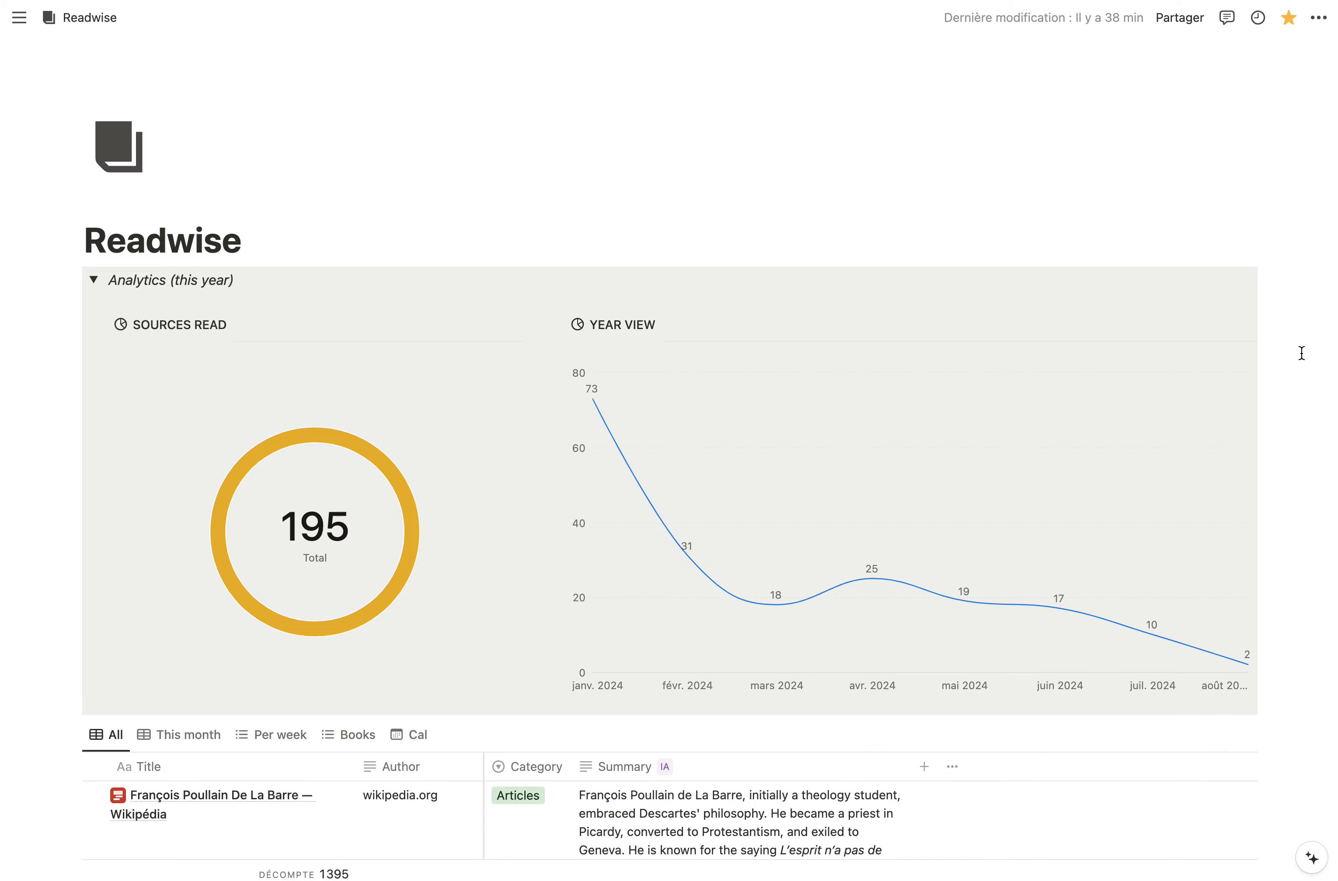
scroll(1301, 353, "down", 10)
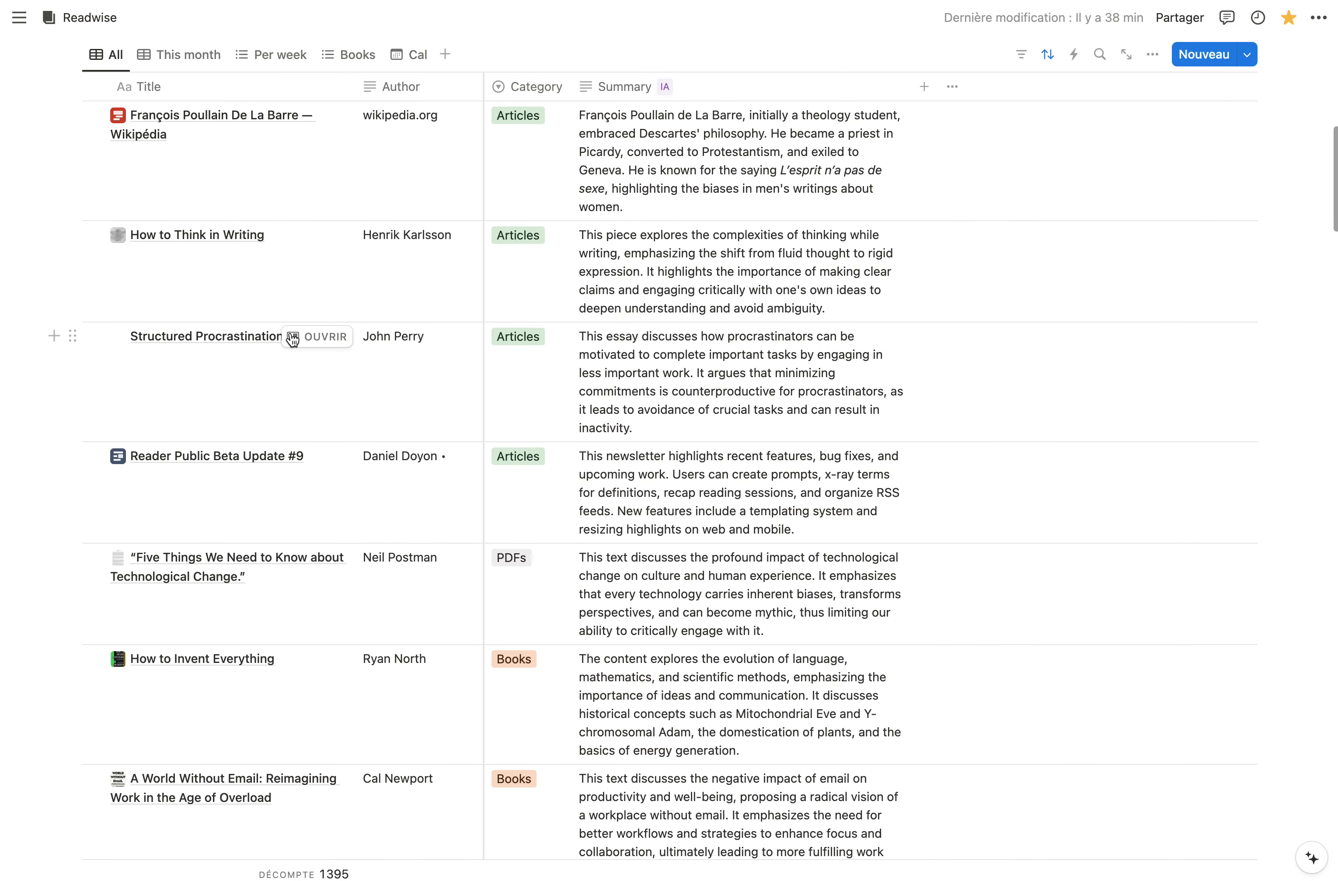
scroll(281, 342, "up", 3)
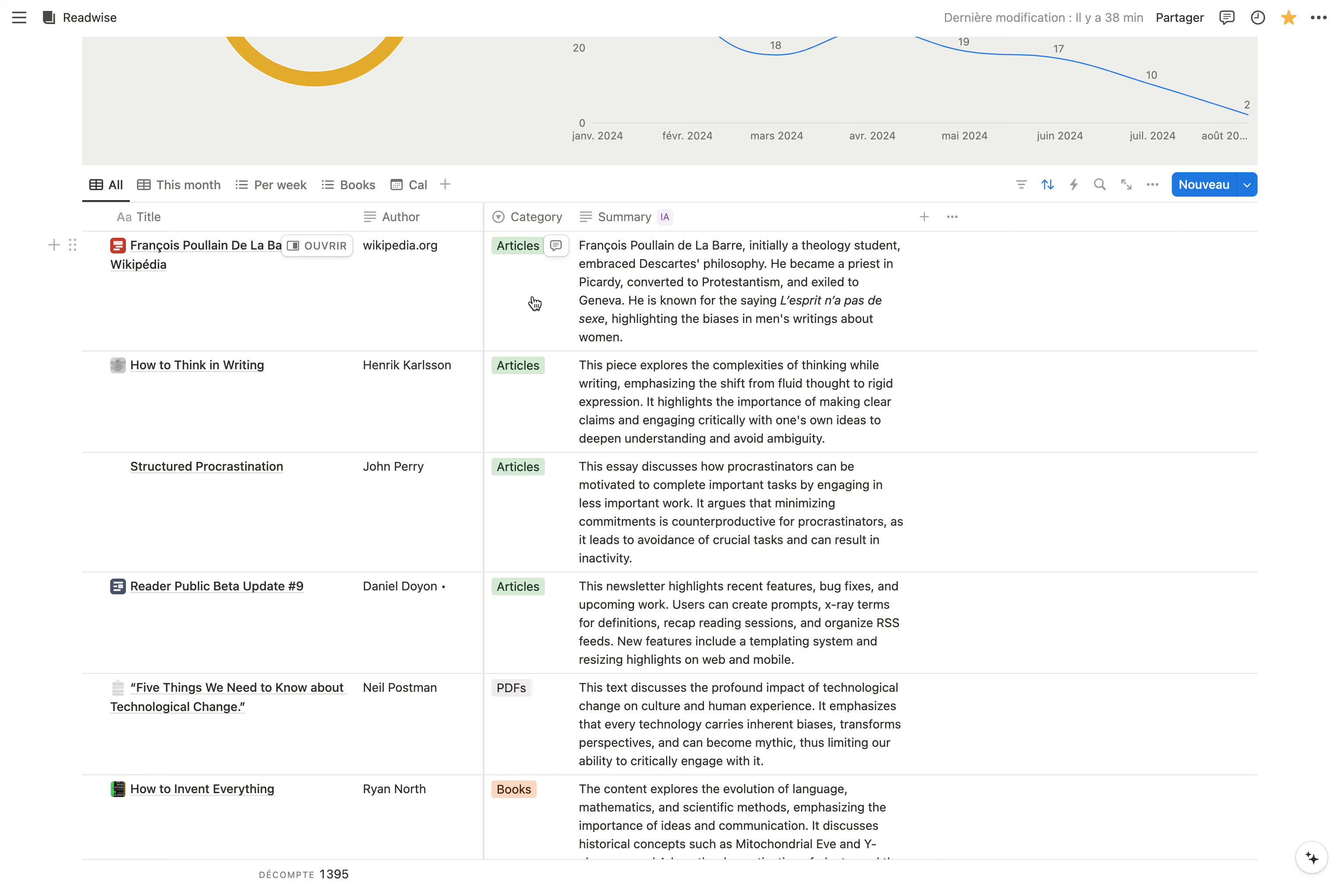
scroll(534, 304, "up", 1)
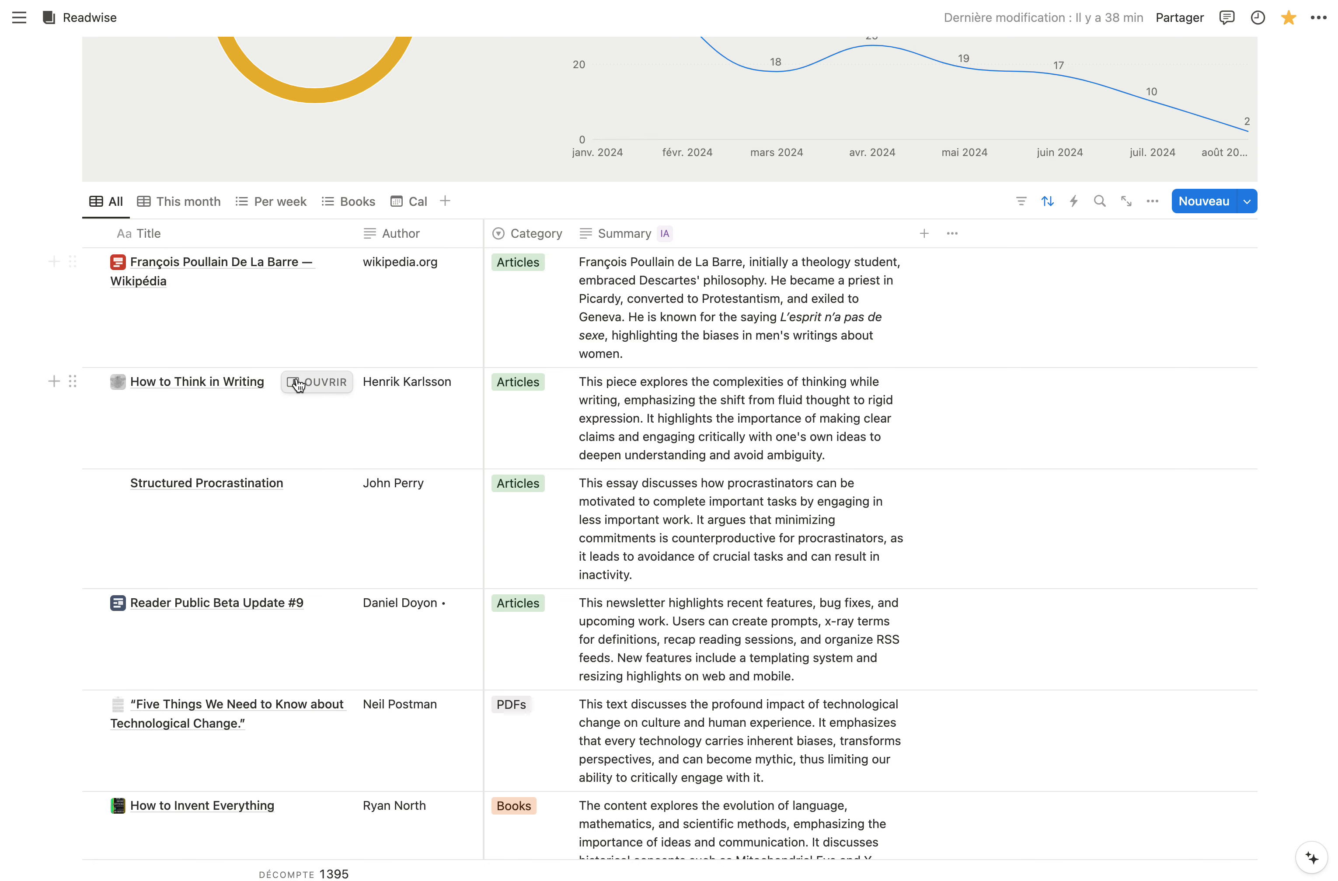
Open the How to Think in Writing entry in a side view, look through its properties and highlights, and close it.
left_click(310, 391)
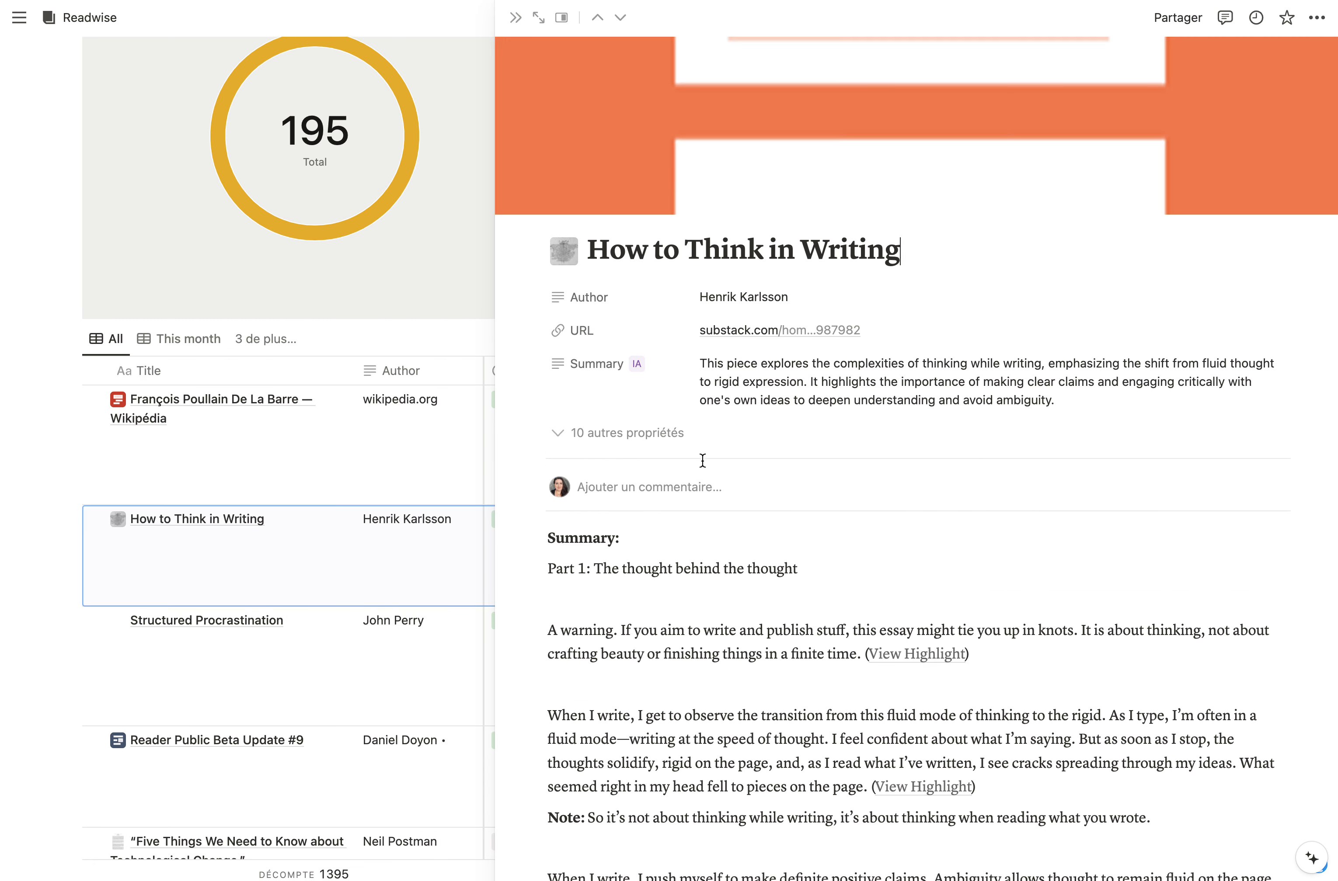
scroll(703, 461, "down", 5)
scroll(703, 461, "down", 2)
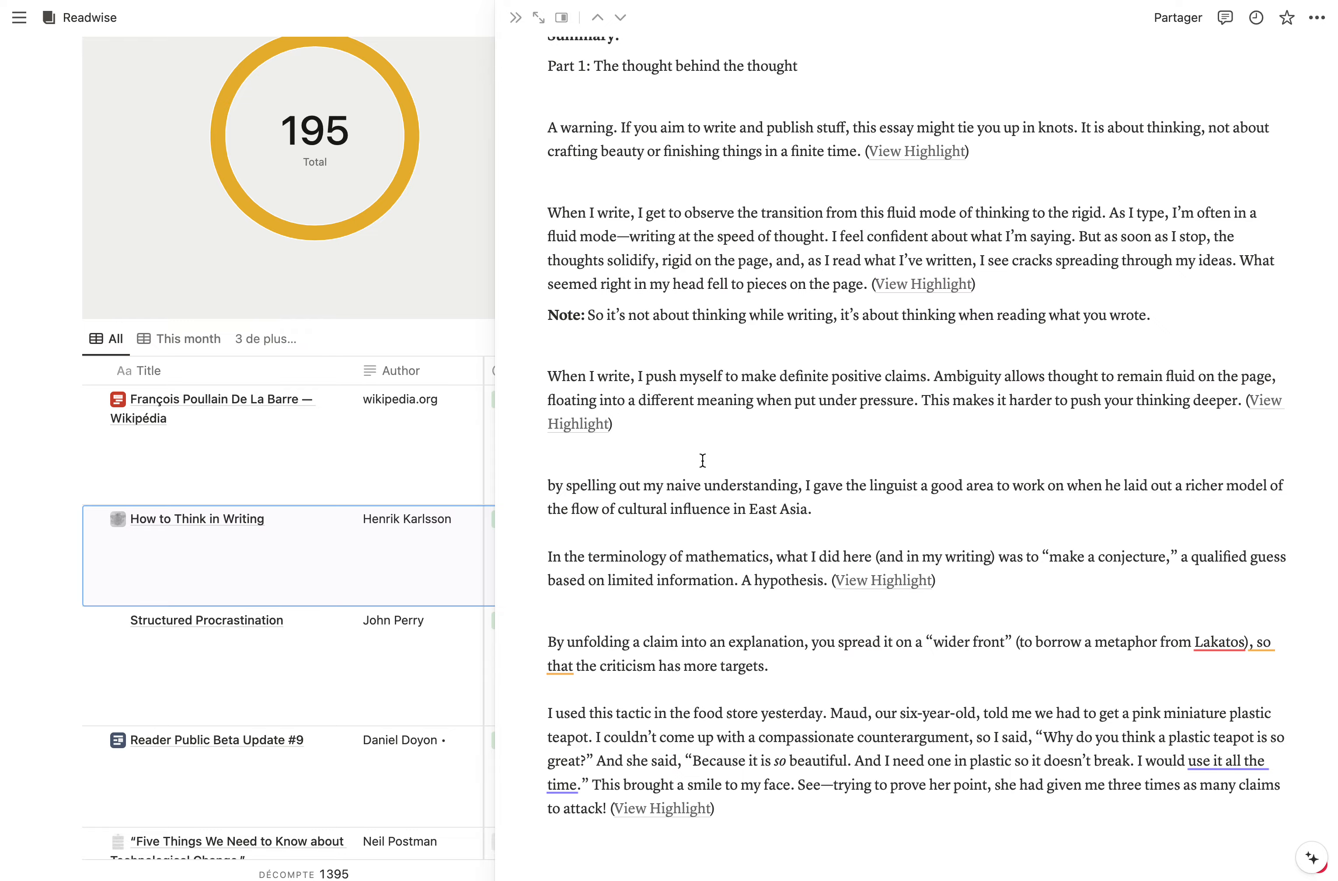
scroll(702, 462, "up", 8)
scroll(703, 461, "down", 8)
scroll(702, 461, "up", 8)
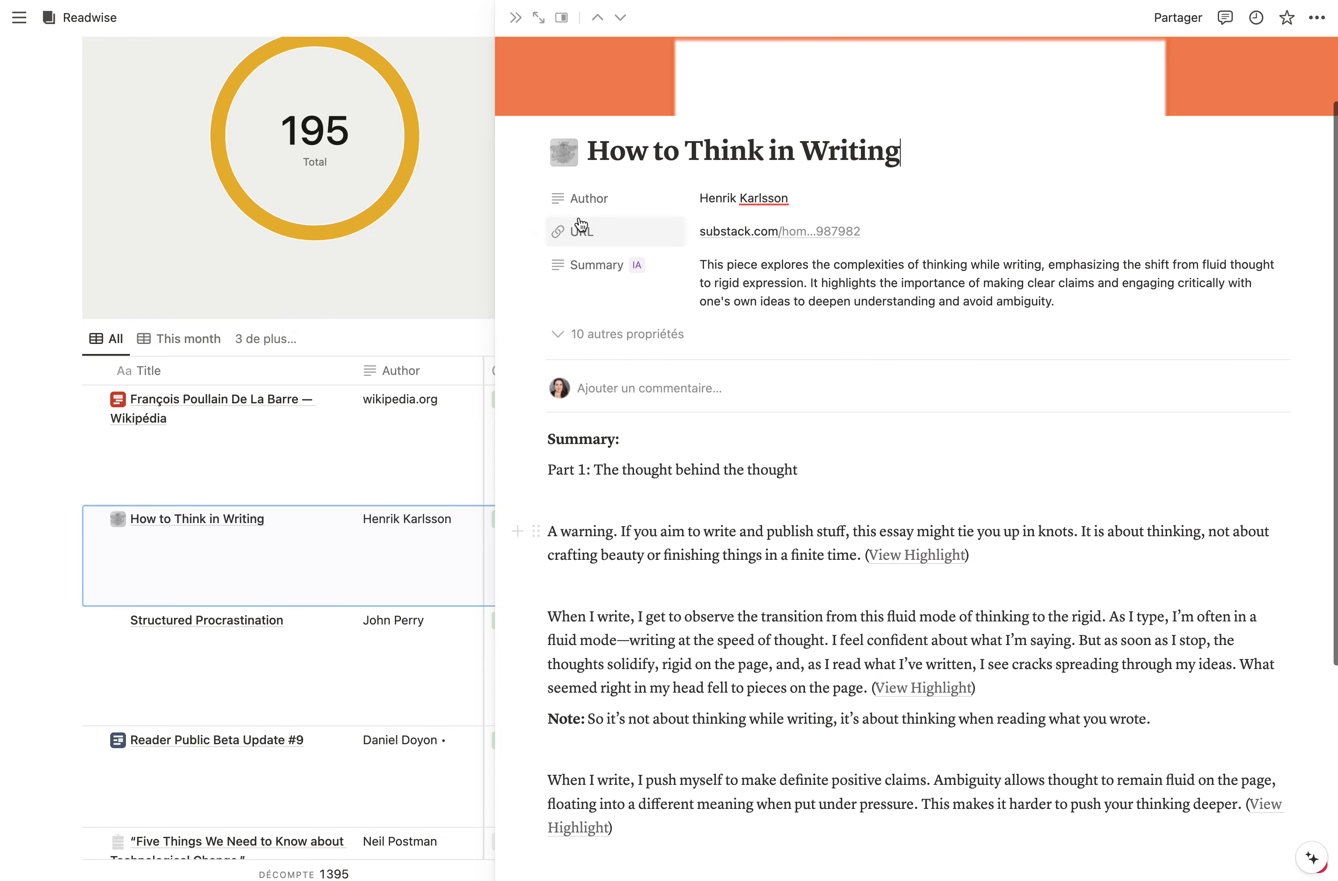
left_click(515, 17)
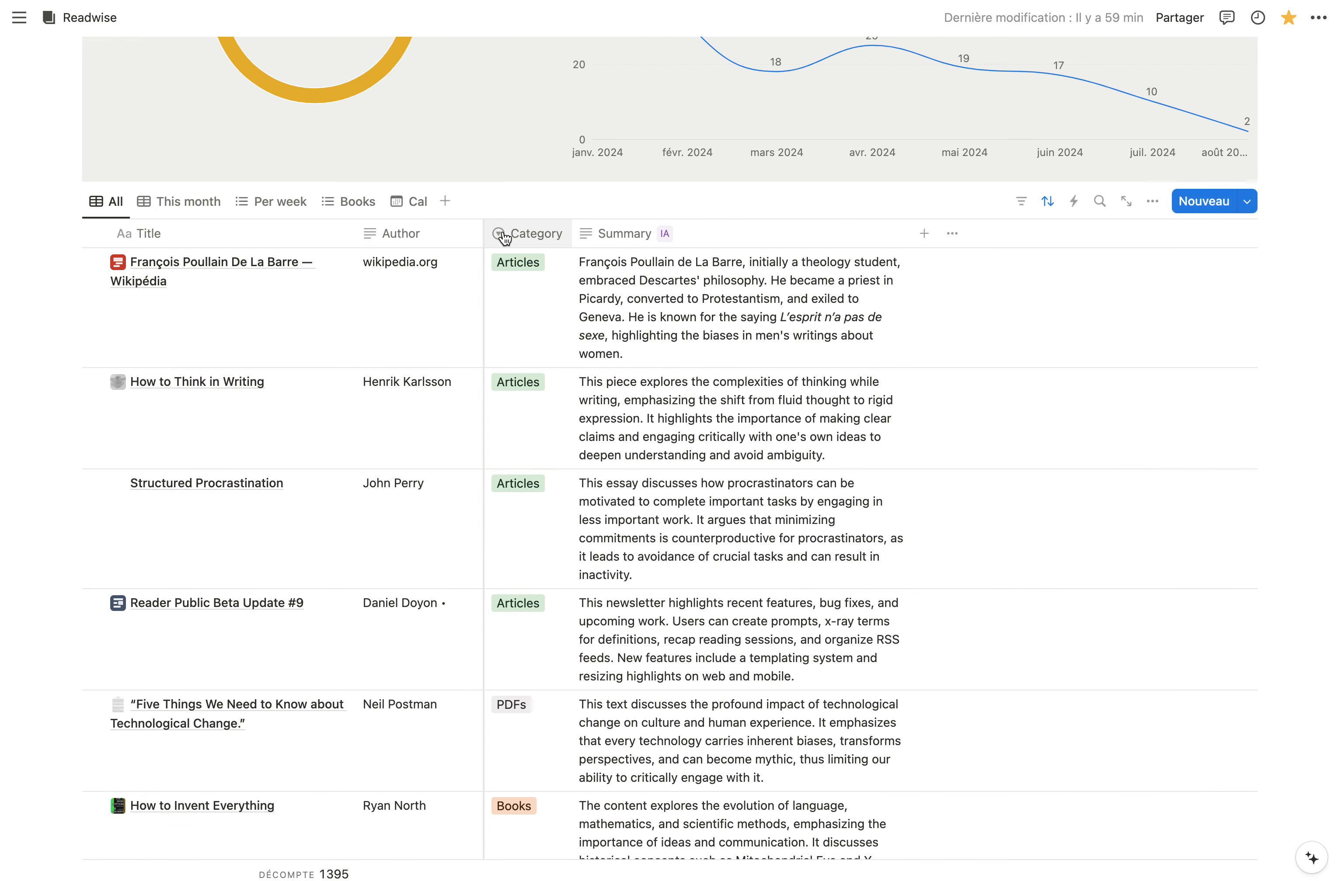
Review the Readwise analytics charts, return to the Dash page and view its monthly bar chart.
scroll(503, 236, "up", 10)
scroll(1284, 331, "down", 1)
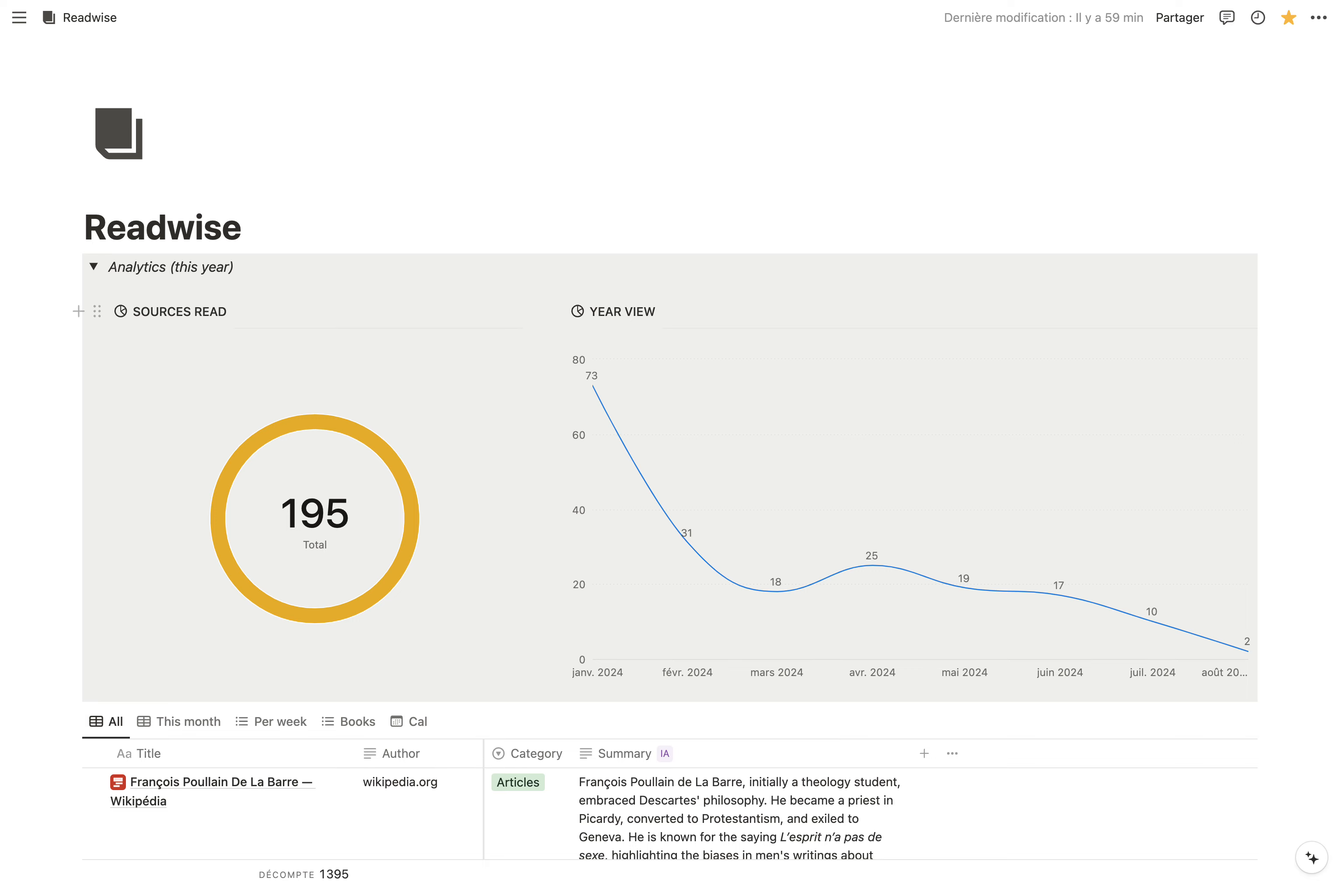
key("super+[")
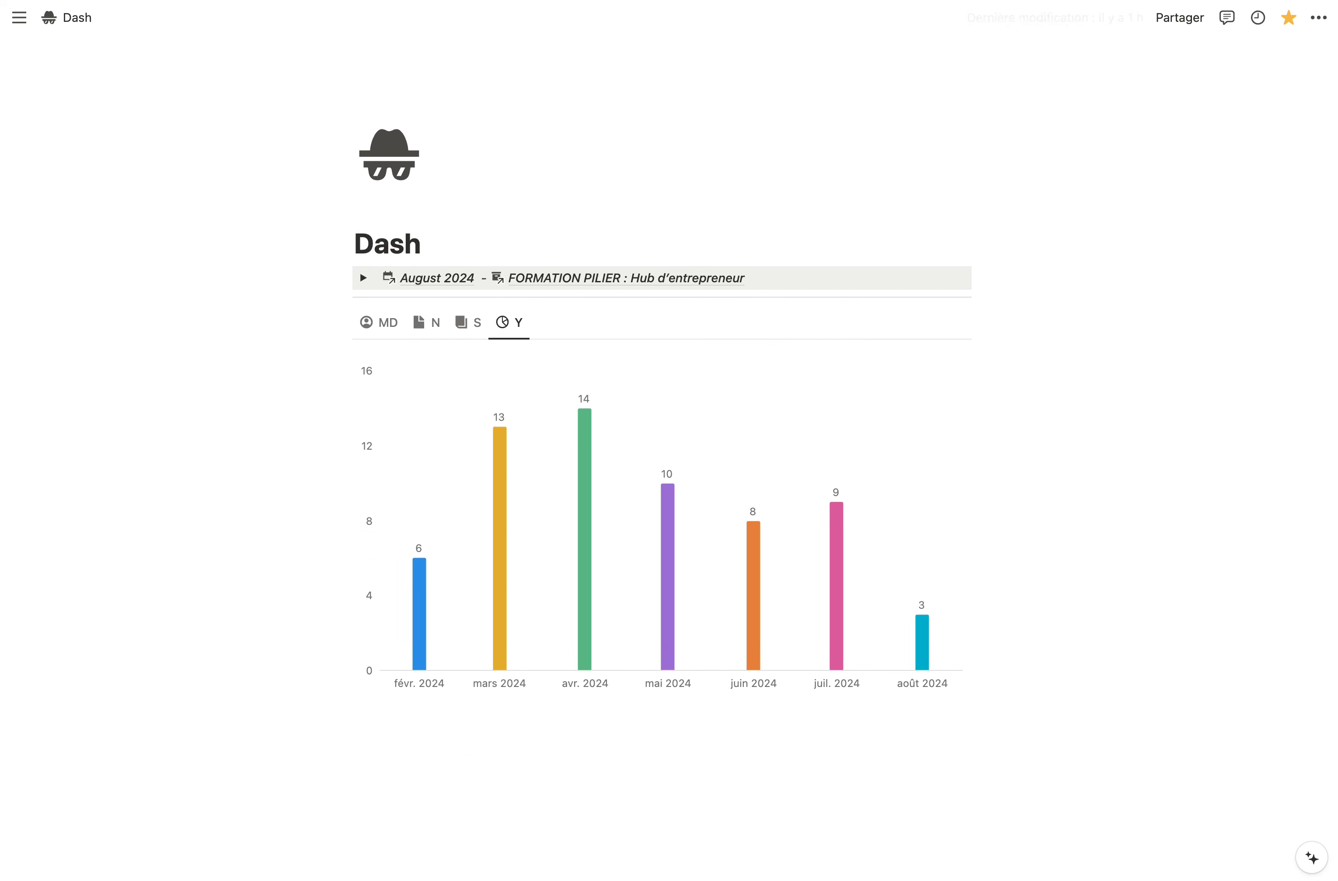
scroll(1120, 341, "down", 3)
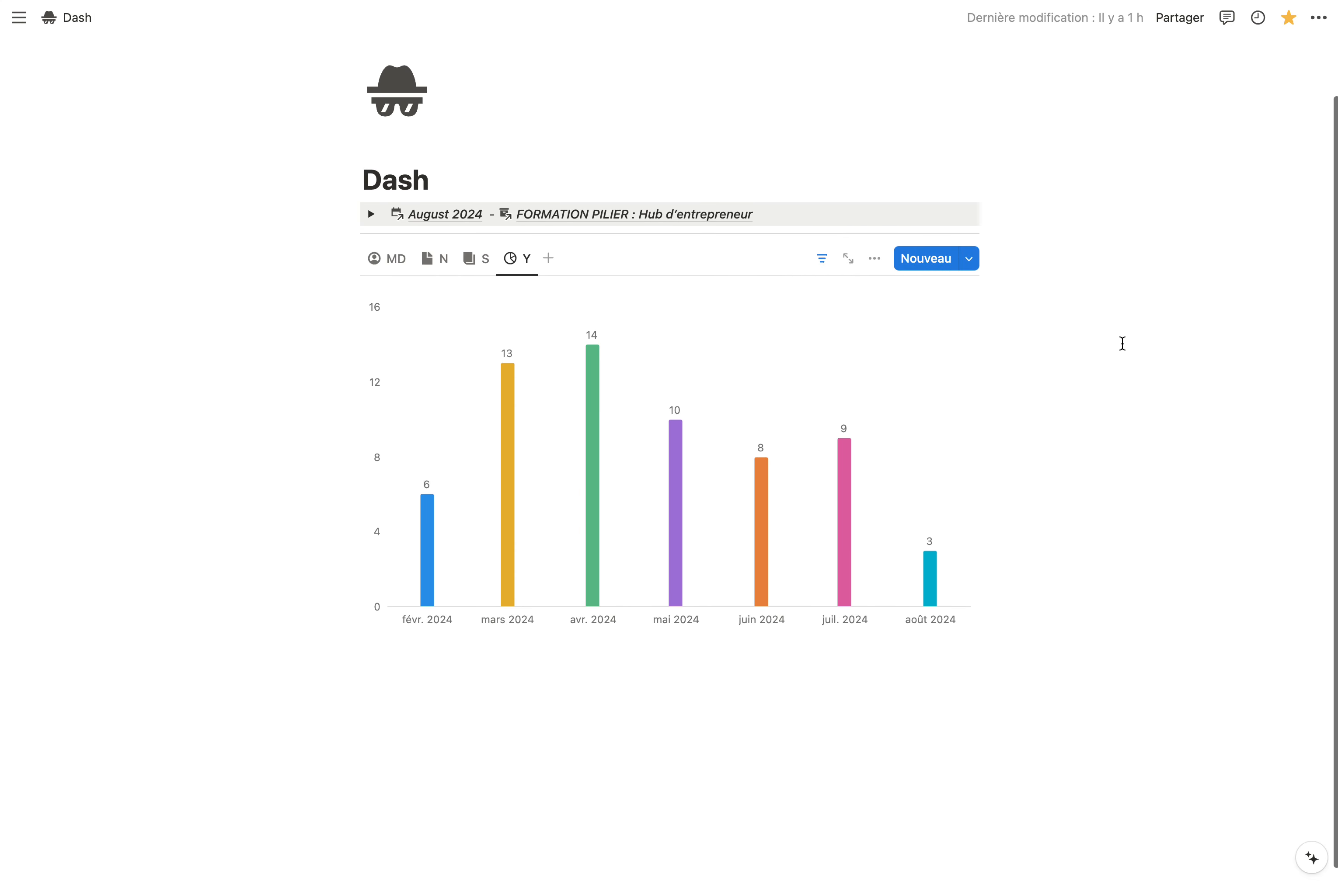